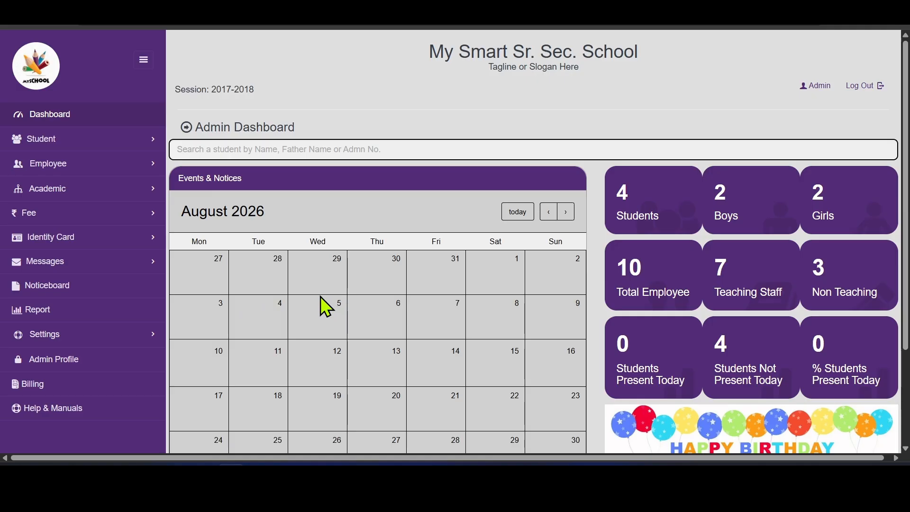
# - Go to the Master Entry page under Settings in the sidebar
pyautogui.click(119, 337)
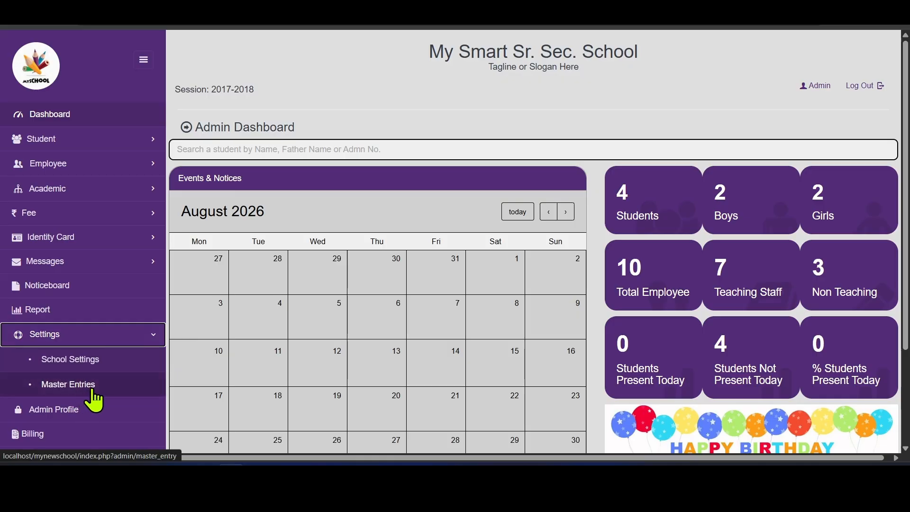
pyautogui.click(109, 382)
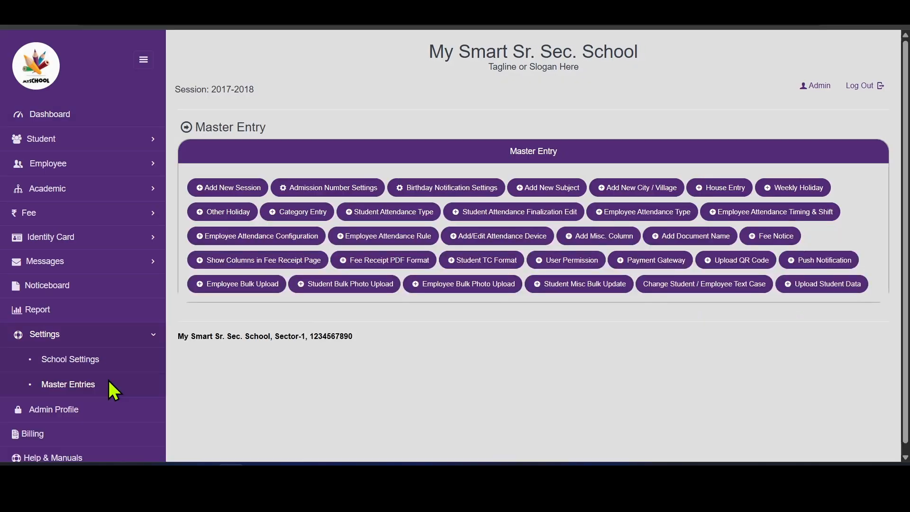
# - Load Finance Management permissions and enable Finance Account, Account Transfer and Balance Sheet
pyautogui.click(576, 259)
pyautogui.click(456, 127)
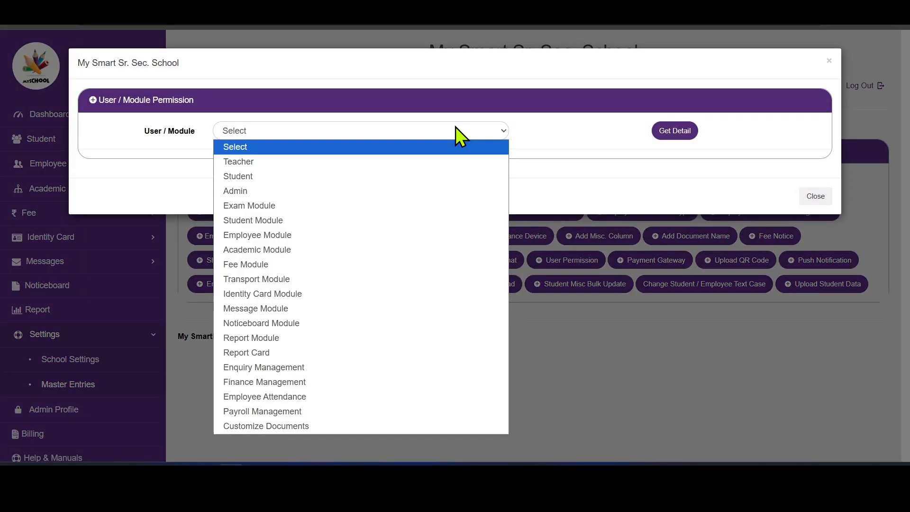
pyautogui.click(305, 379)
pyautogui.click(687, 134)
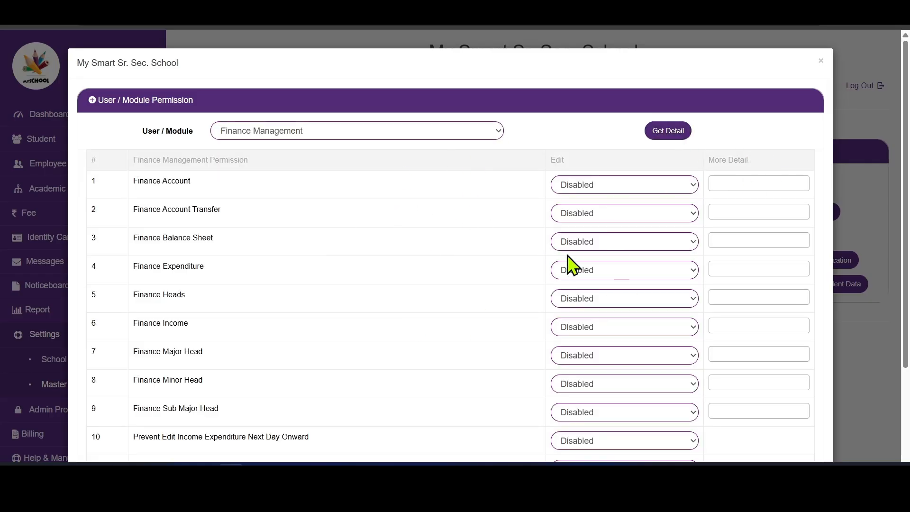
pyautogui.click(636, 186)
pyautogui.click(612, 218)
pyautogui.click(611, 214)
pyautogui.click(606, 242)
pyautogui.click(602, 243)
pyautogui.click(598, 271)
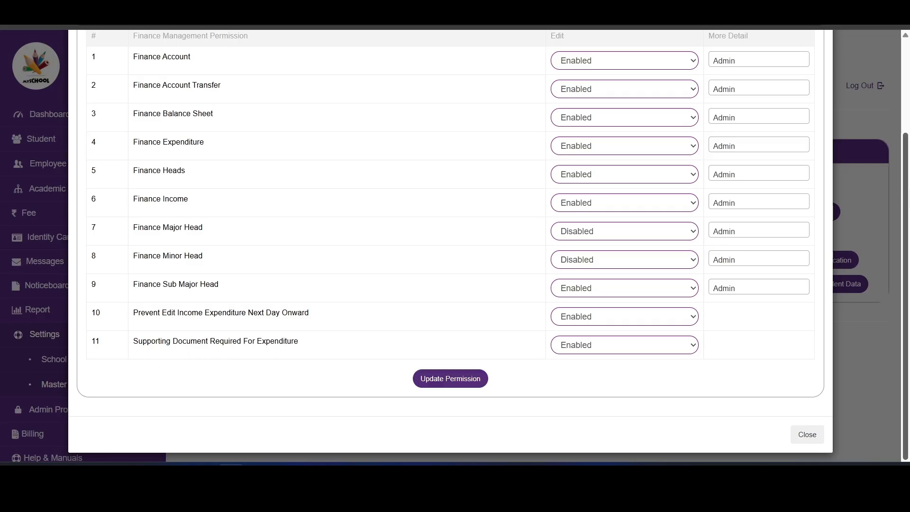
# - Give one more staff member Finance Account access and save the permission update
pyautogui.scroll(3, 907, 187)
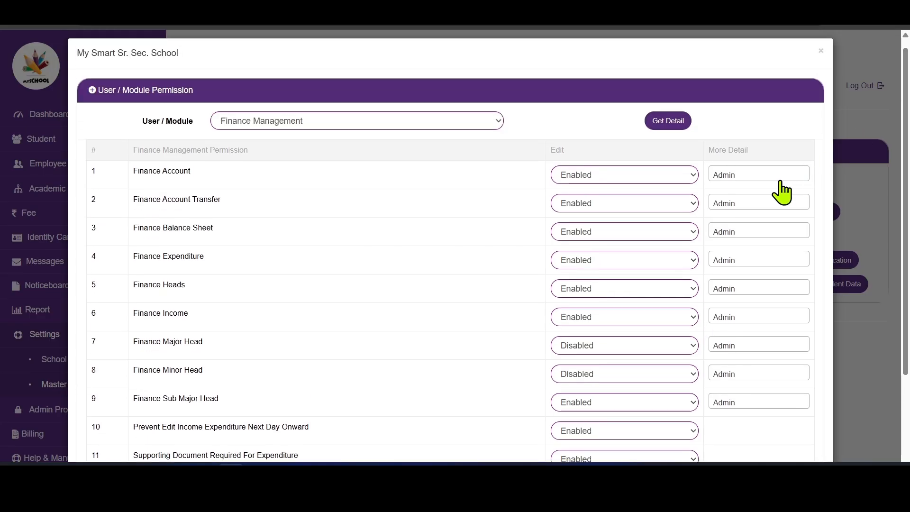
pyautogui.click(759, 177)
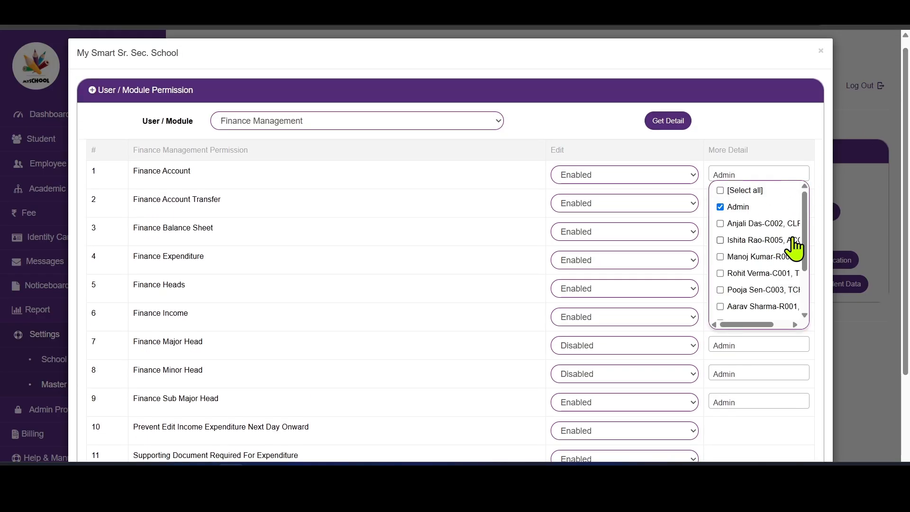
pyautogui.click(742, 241)
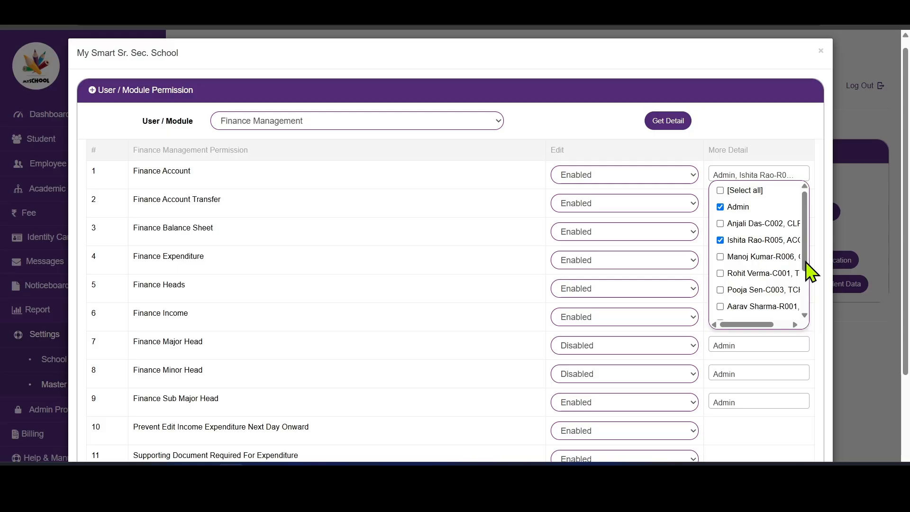
pyautogui.click(786, 150)
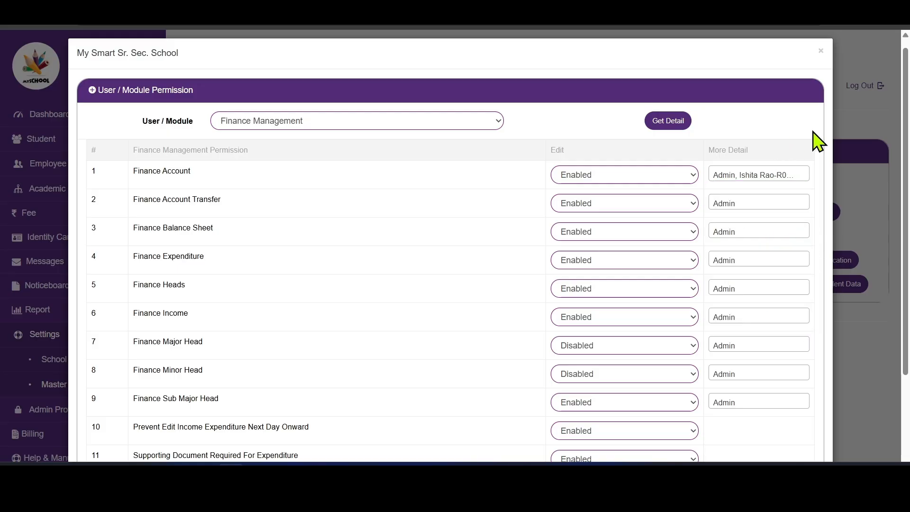
pyautogui.scroll(-2, 897, 284)
pyautogui.click(451, 379)
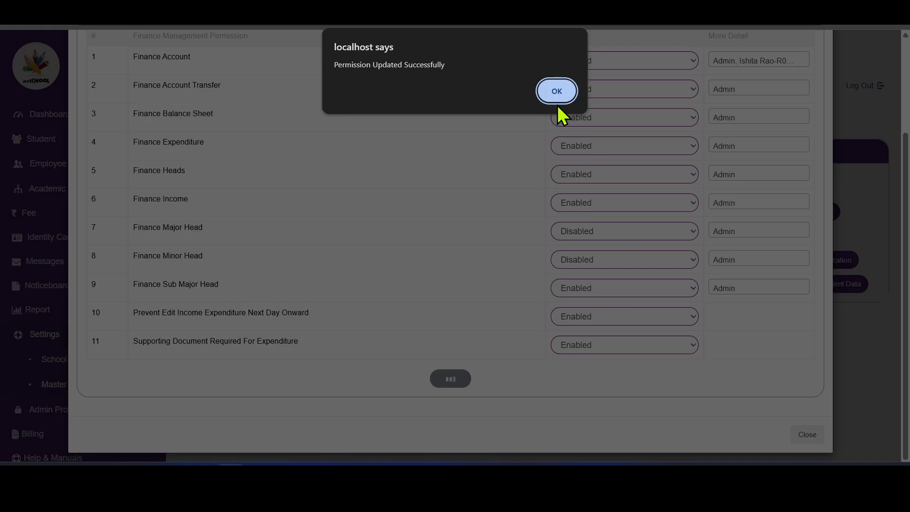
pyautogui.click(557, 91)
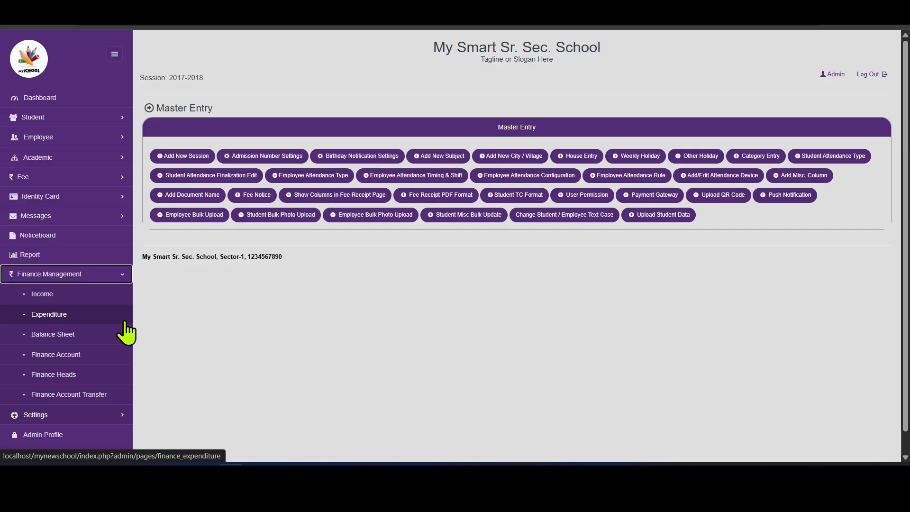
# - Go to the empty Finance Account page and begin a new account
pyautogui.click(73, 360)
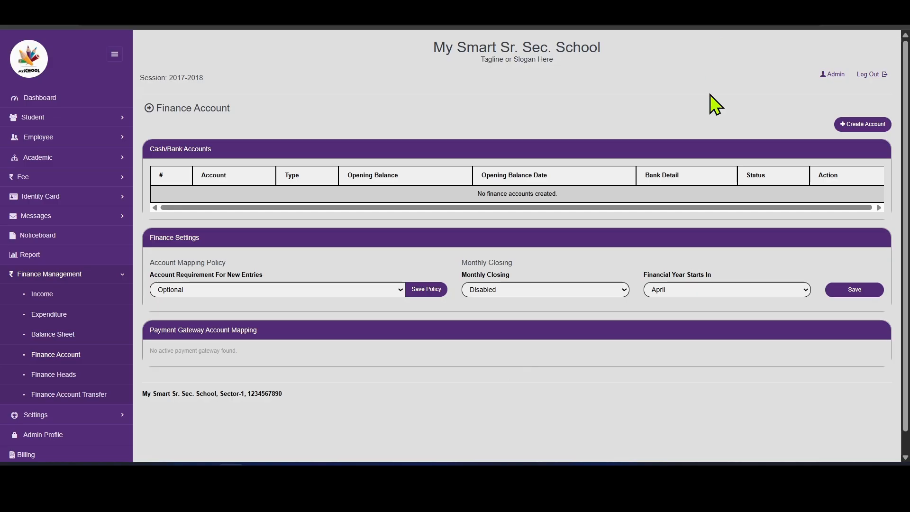
pyautogui.click(869, 126)
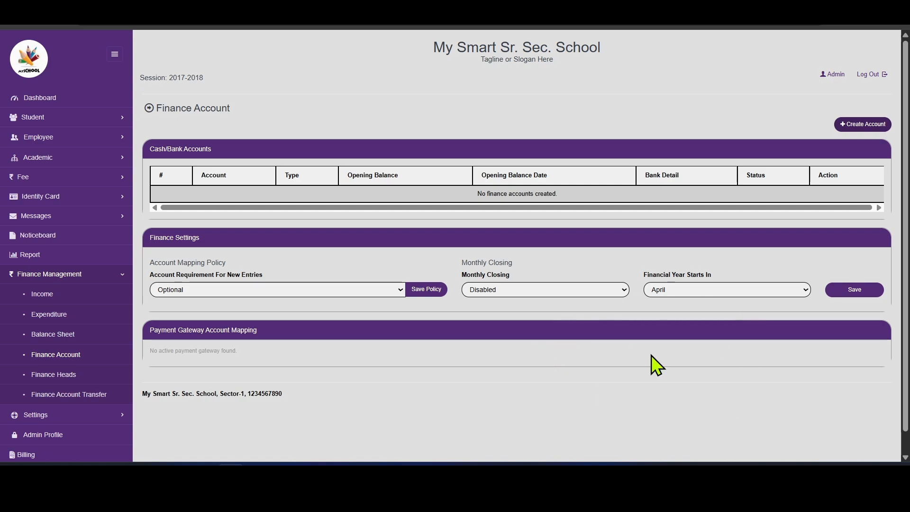
# - Save 'Cash Book' as the default Cash account with a 50,000 opening balance
pyautogui.click(869, 124)
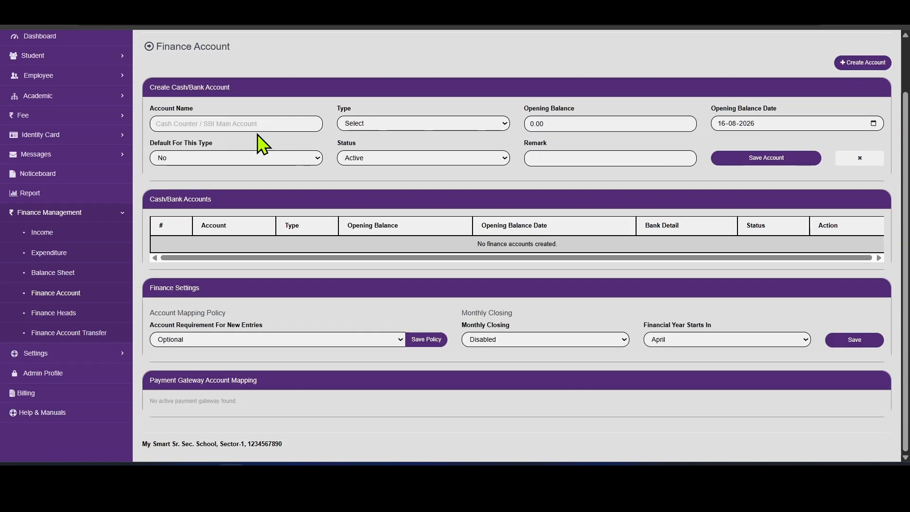
pyautogui.hotkey('ctrl', '+')
pyautogui.hotkey('ctrl', '+')
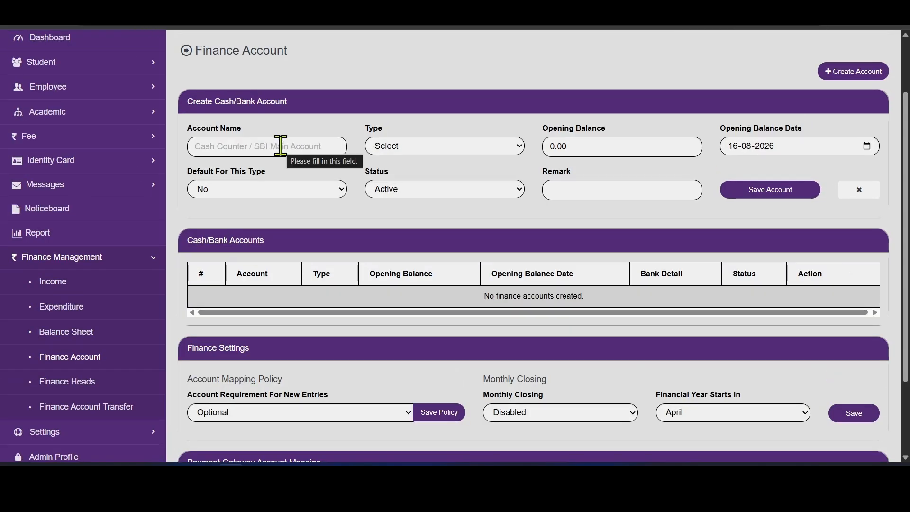
pyautogui.write('c')
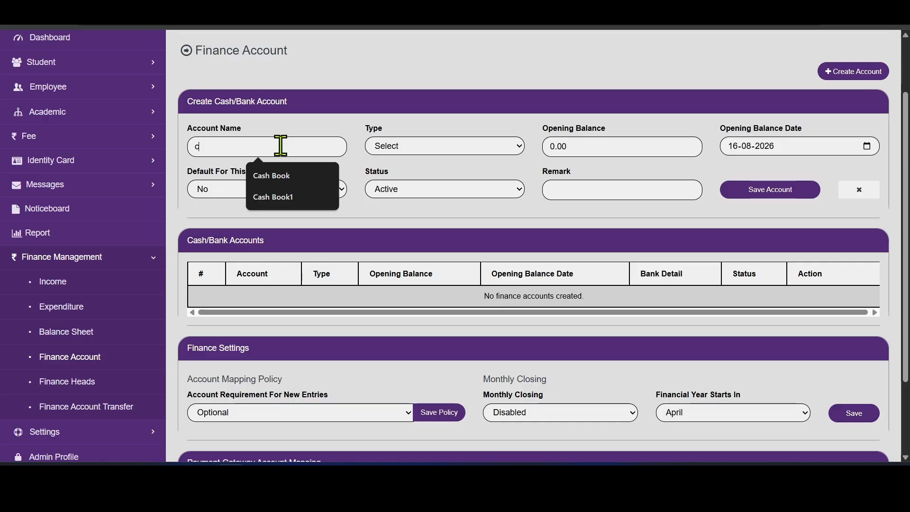
pyautogui.press('Down')
pyautogui.press('Return')
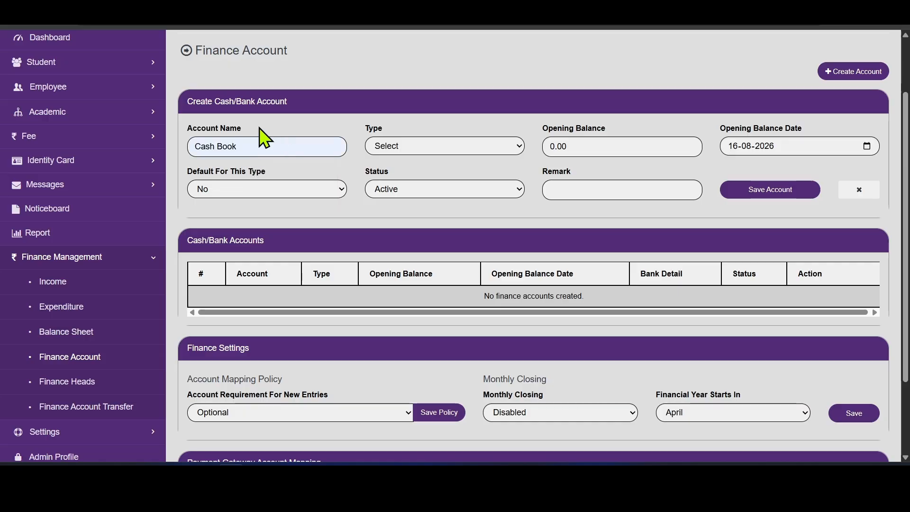
pyautogui.click(421, 145)
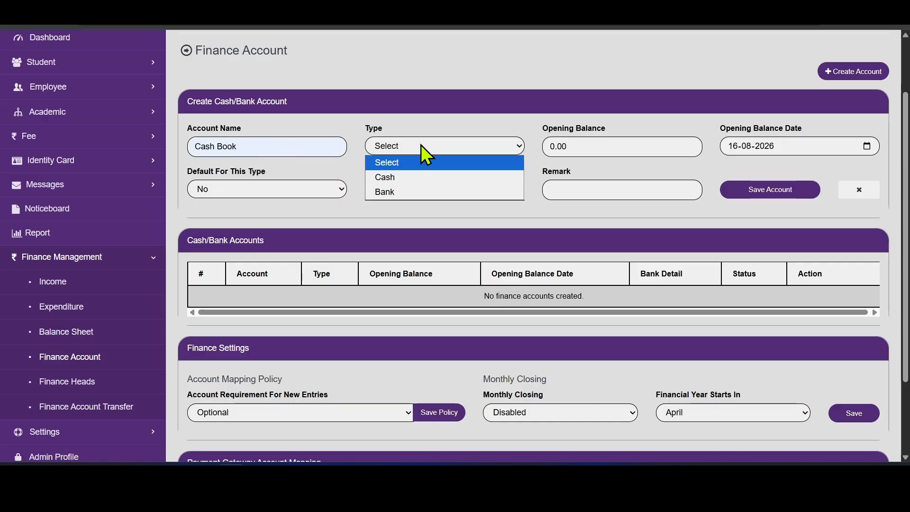
pyautogui.click(419, 180)
pyautogui.moveTo(591, 149); pyautogui.dragTo(530, 154)
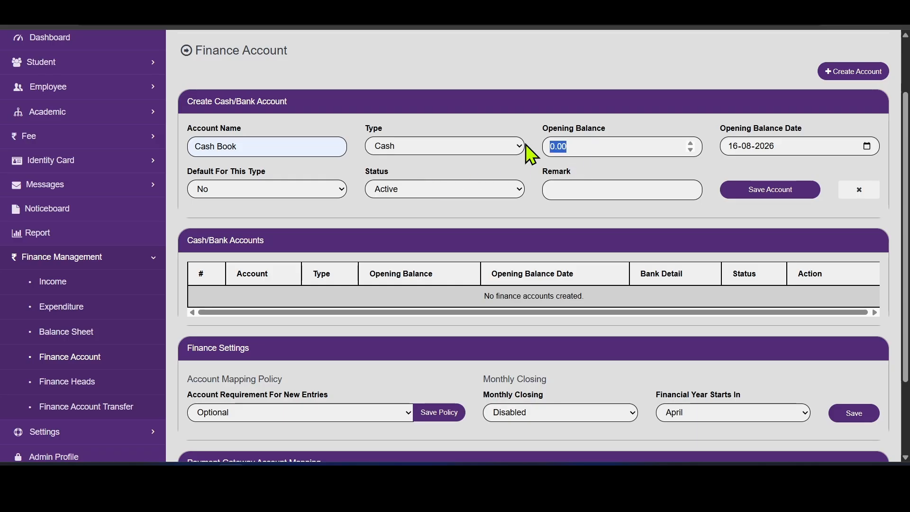
pyautogui.write('50000')
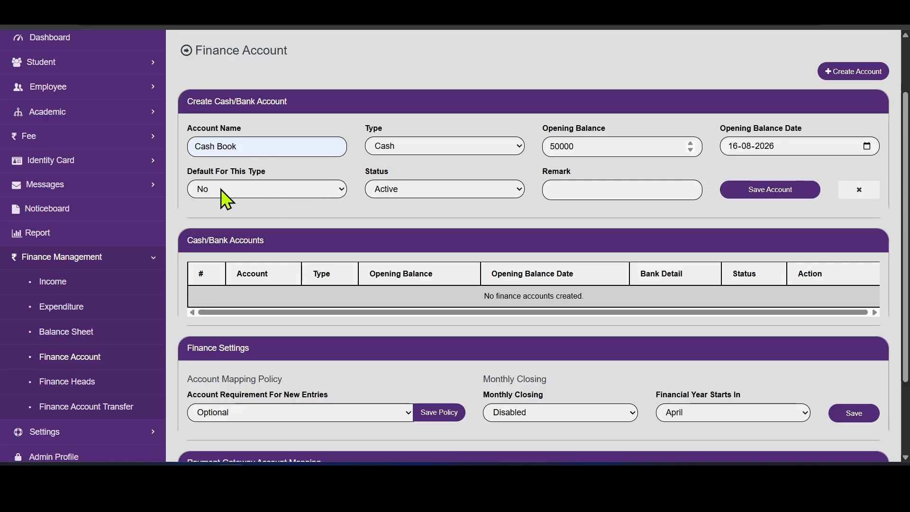
pyautogui.click(234, 191)
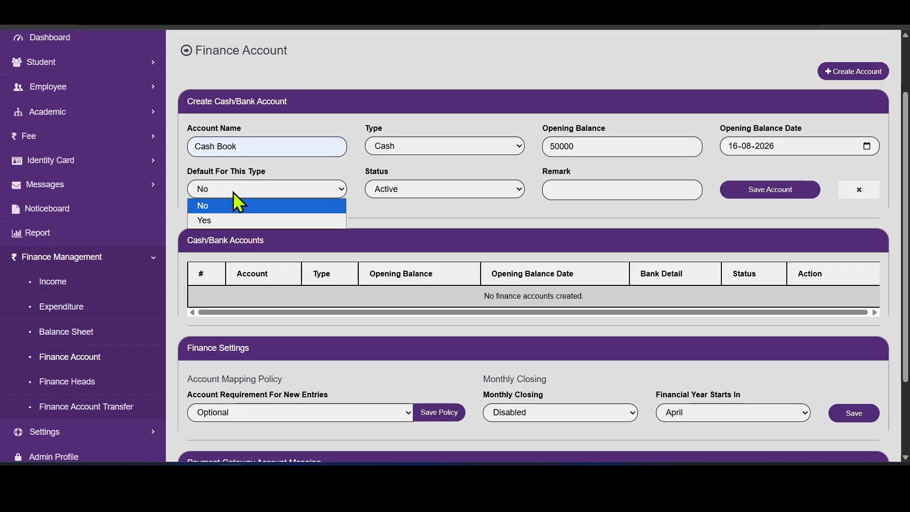
pyautogui.click(223, 222)
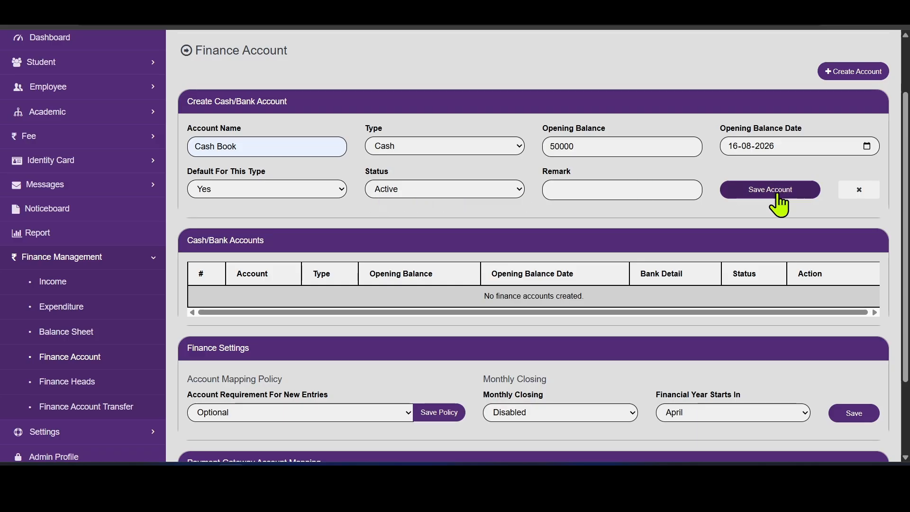
pyautogui.click(771, 190)
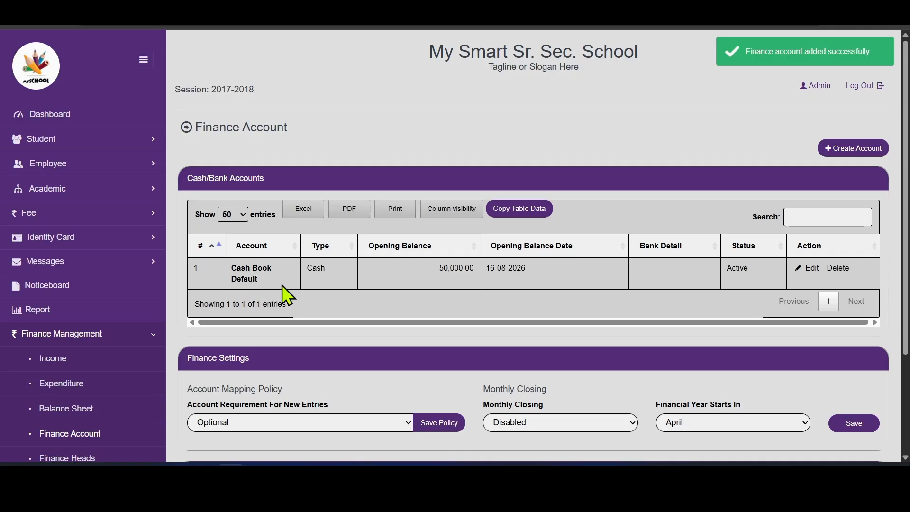
pyautogui.click(855, 149)
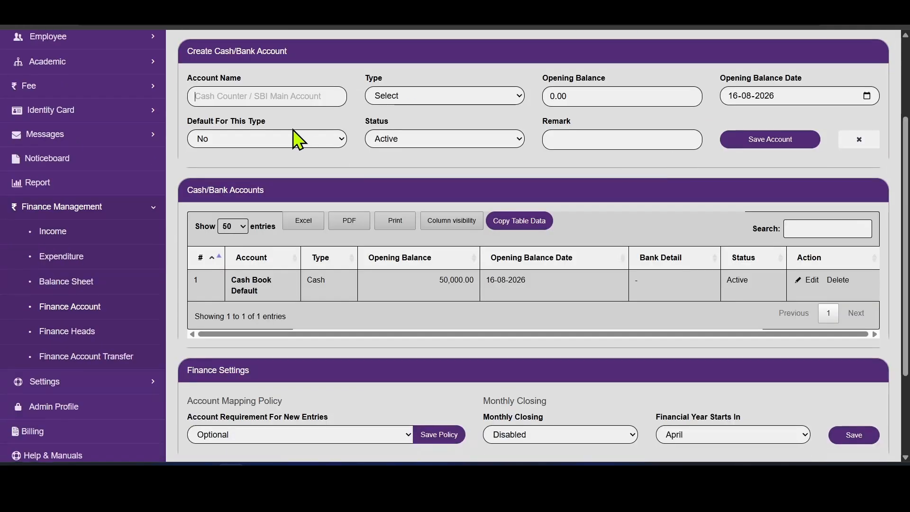
pyautogui.click(284, 97)
pyautogui.write('SBI Current Account')
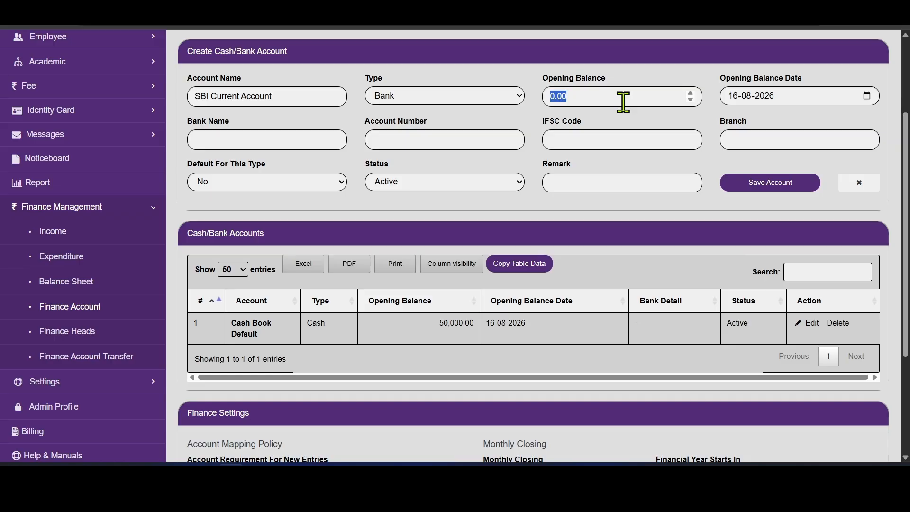
pyautogui.write('20000')
pyautogui.click(284, 142)
pyautogui.write('SBI')
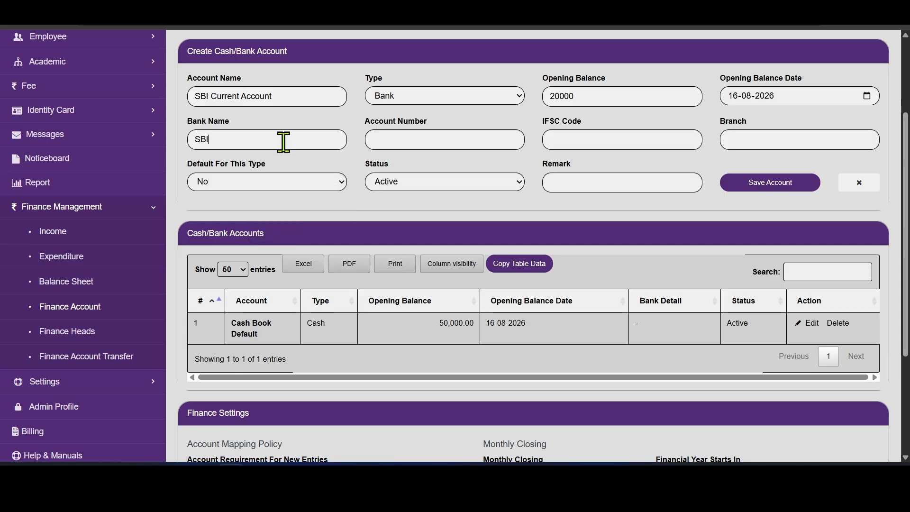
pyautogui.click(412, 140)
pyautogui.write('1234567890')
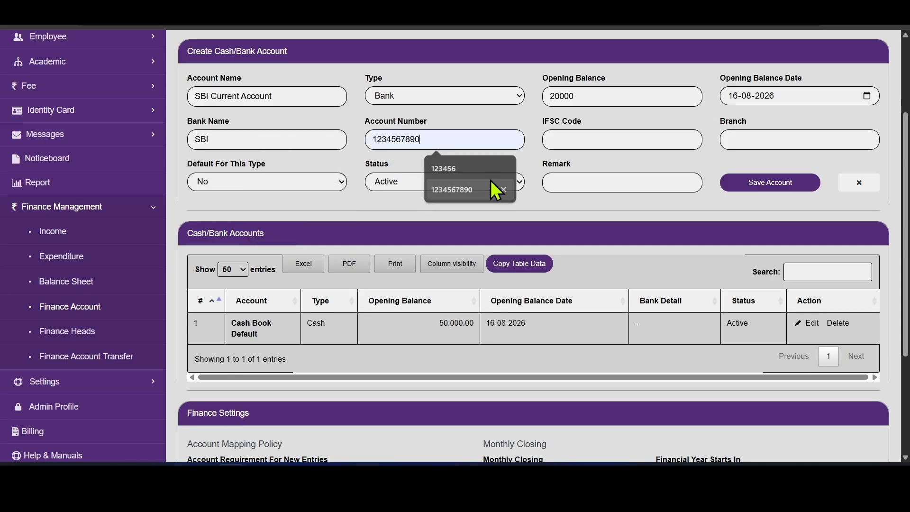
pyautogui.click(592, 134)
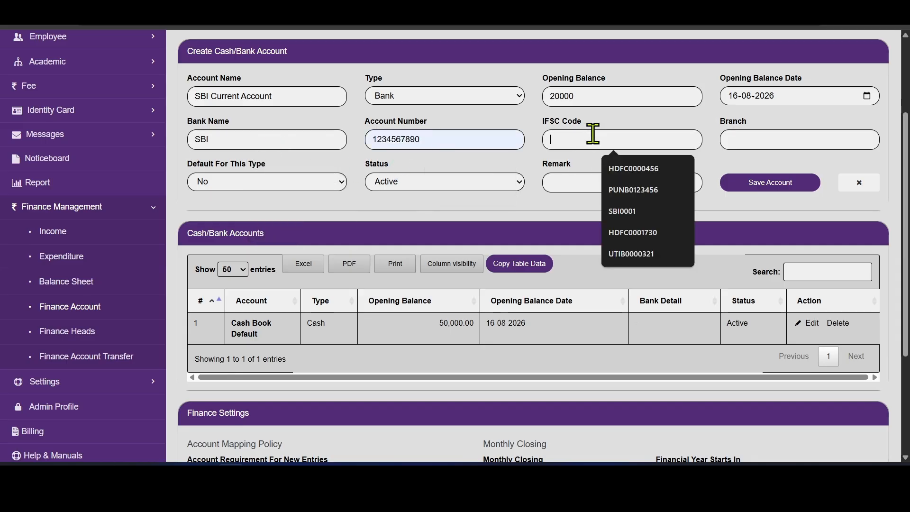
pyautogui.click(655, 209)
pyautogui.click(793, 139)
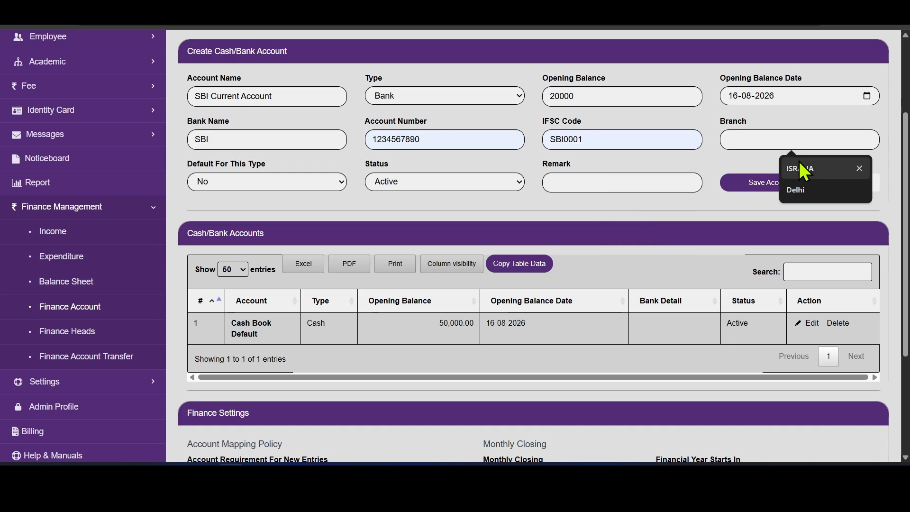
pyautogui.click(801, 189)
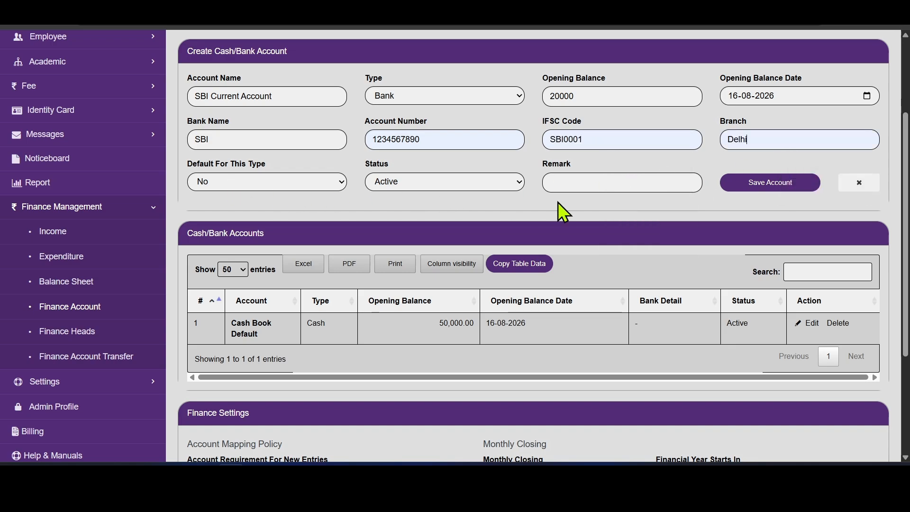
pyautogui.click(325, 185)
pyautogui.click(288, 213)
pyautogui.click(739, 188)
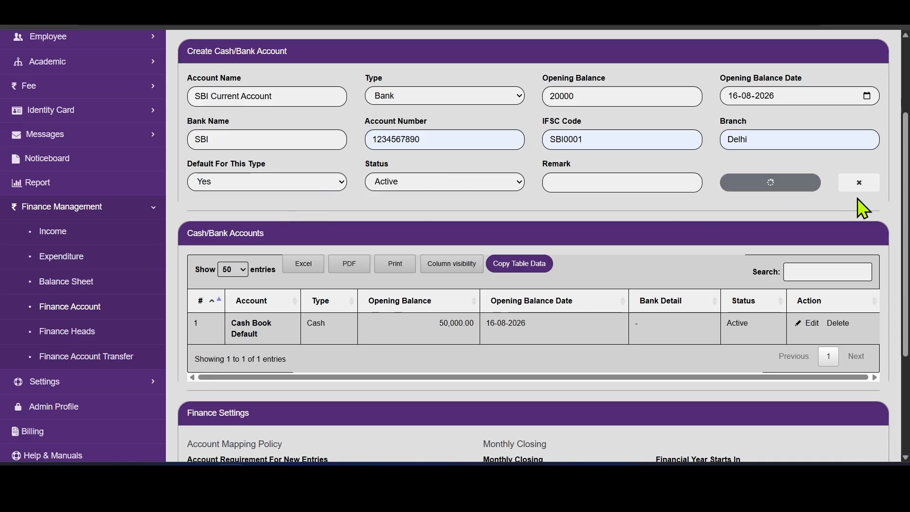
pyautogui.scroll(-3, 533, 246)
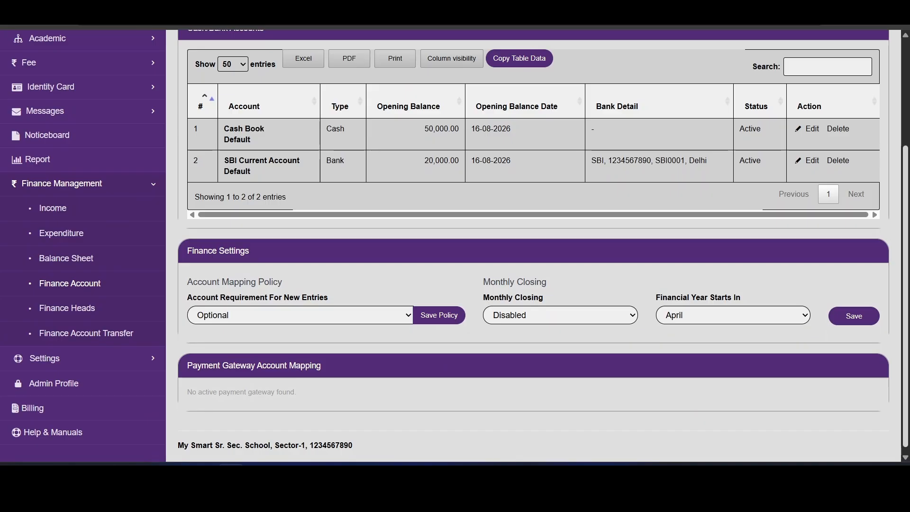
pyautogui.scroll(-1, 533, 246)
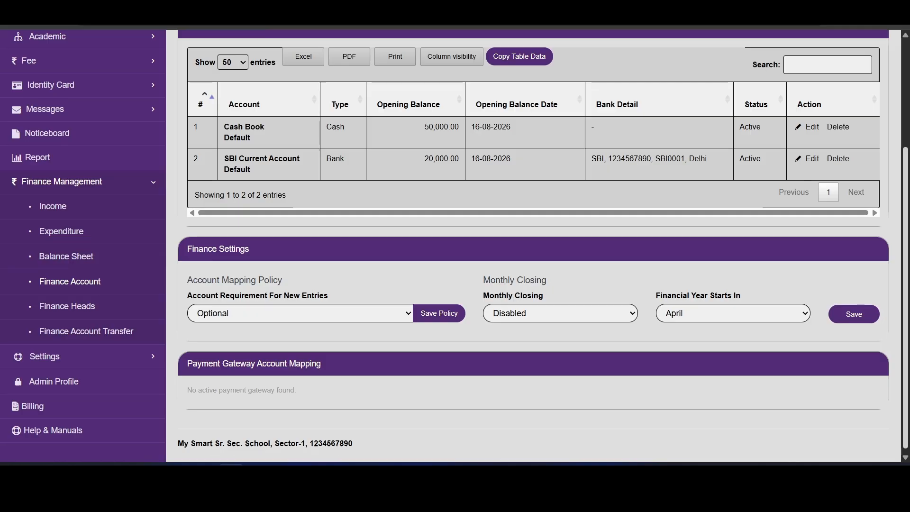
pyautogui.moveTo(905, 294); pyautogui.dragTo(905, 263)
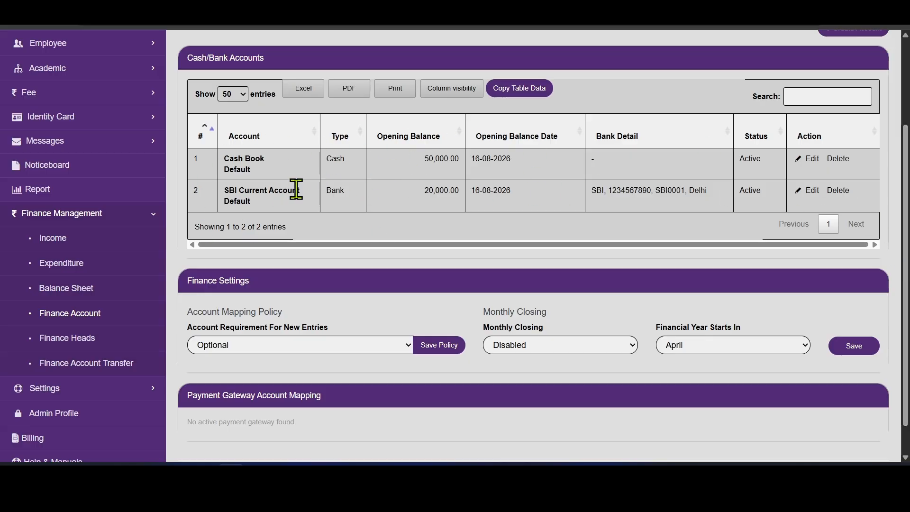
pyautogui.scroll(1, 297, 195)
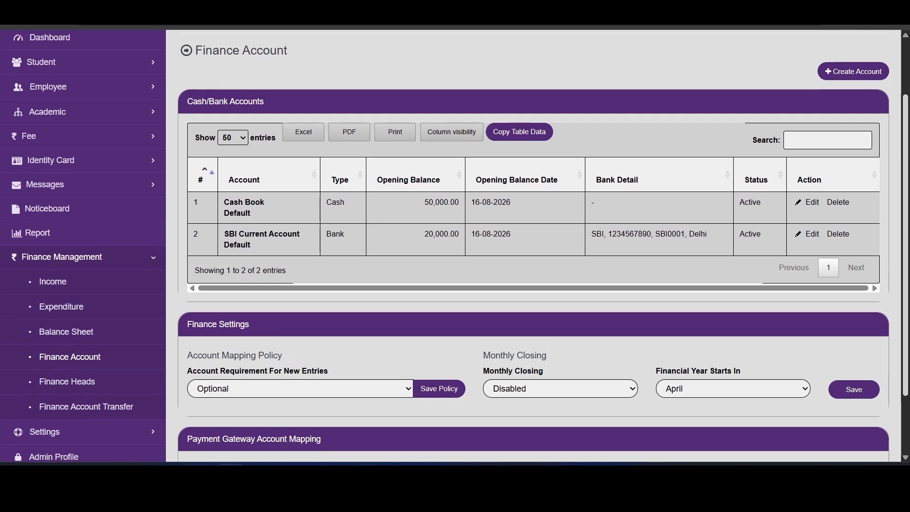
pyautogui.scroll(-2, 454, 246)
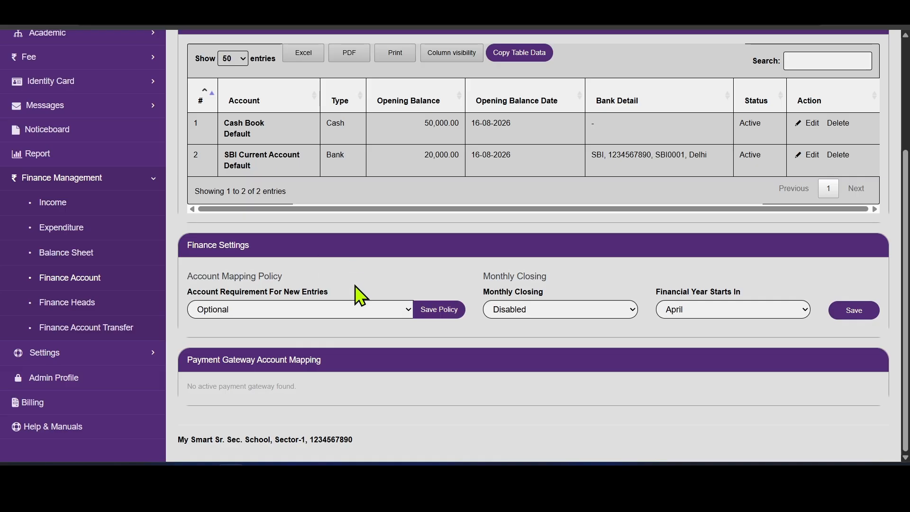
pyautogui.moveTo(905, 238); pyautogui.dragTo(906, 185)
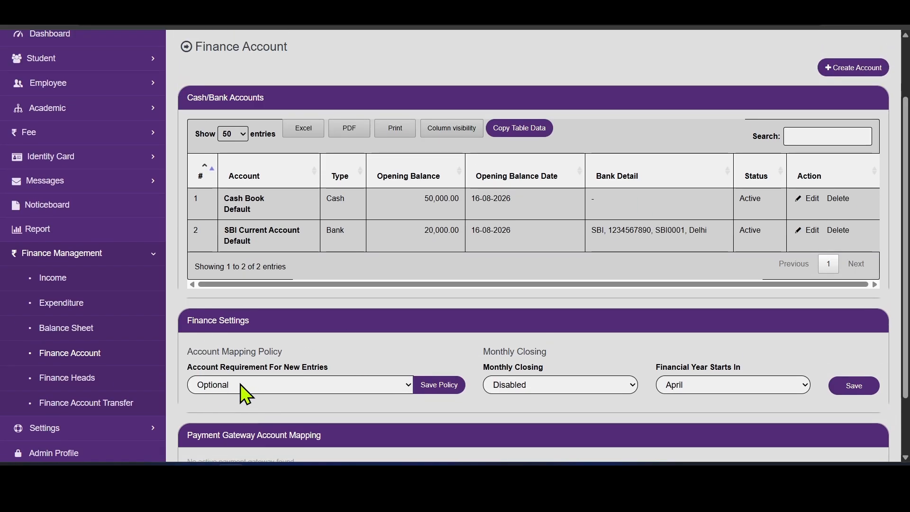
pyautogui.click(263, 383)
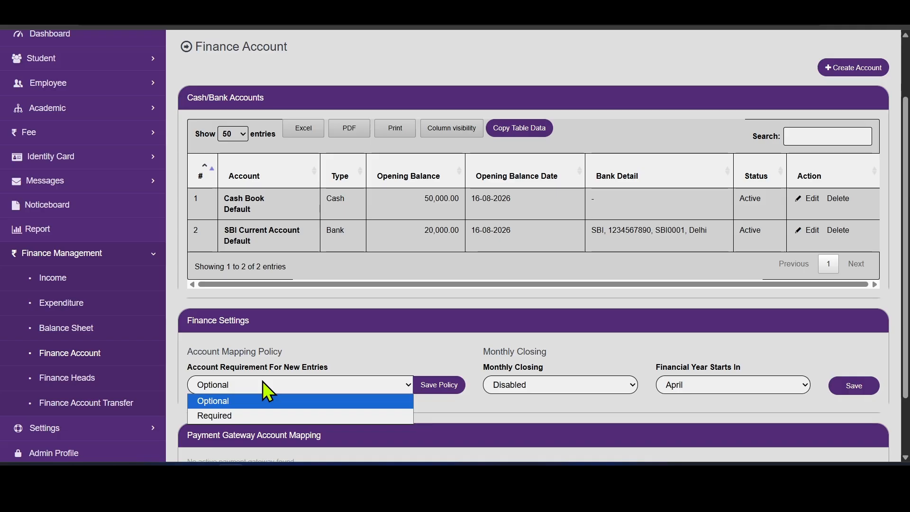
pyautogui.click(242, 413)
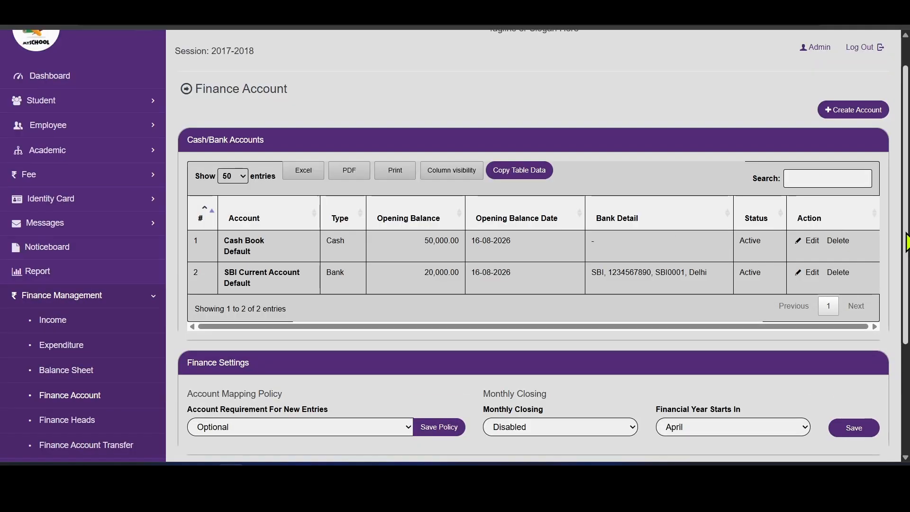
# - Map Easebuzz to SBI Current Account (Bank) in Payment Gateway Account Mapping and save
pyautogui.scroll(-3, 905, 243)
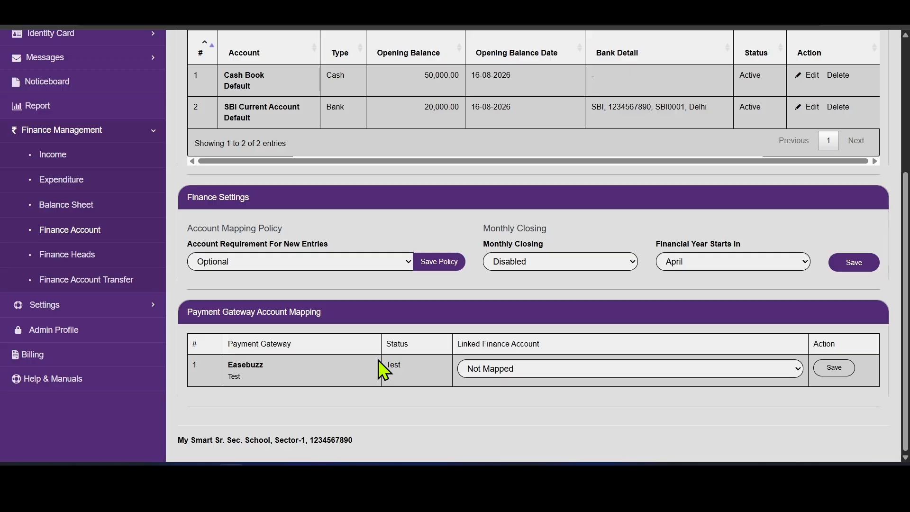
pyautogui.click(529, 368)
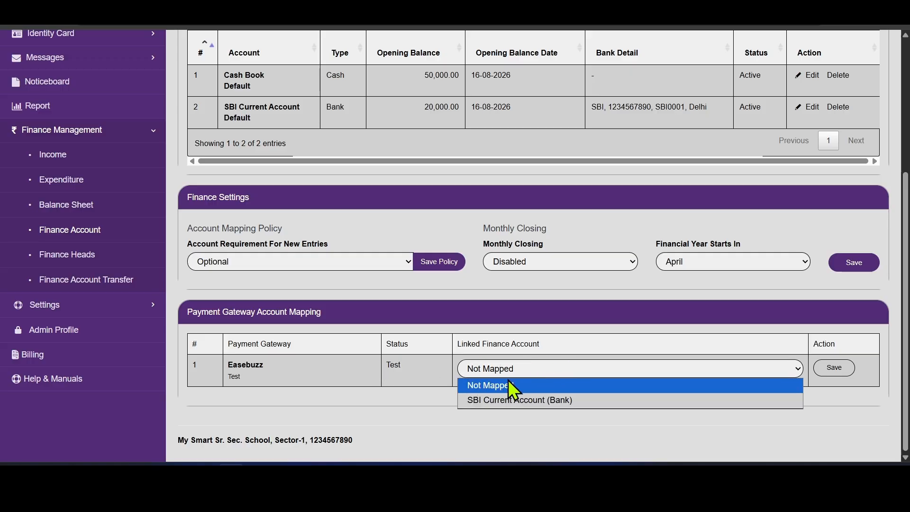
pyautogui.click(519, 401)
pyautogui.click(835, 372)
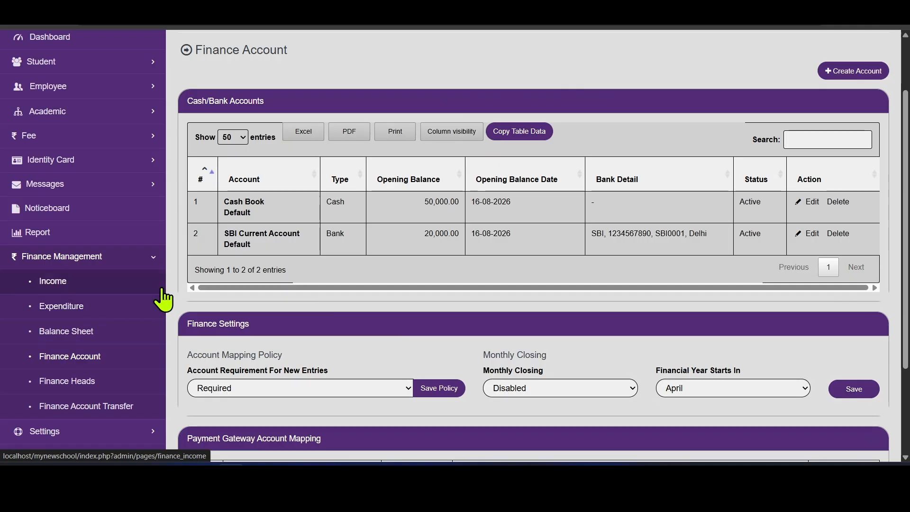
# - Look through the Finance Income form and empty income list, then move to Finance Expenditure
pyautogui.click(80, 293)
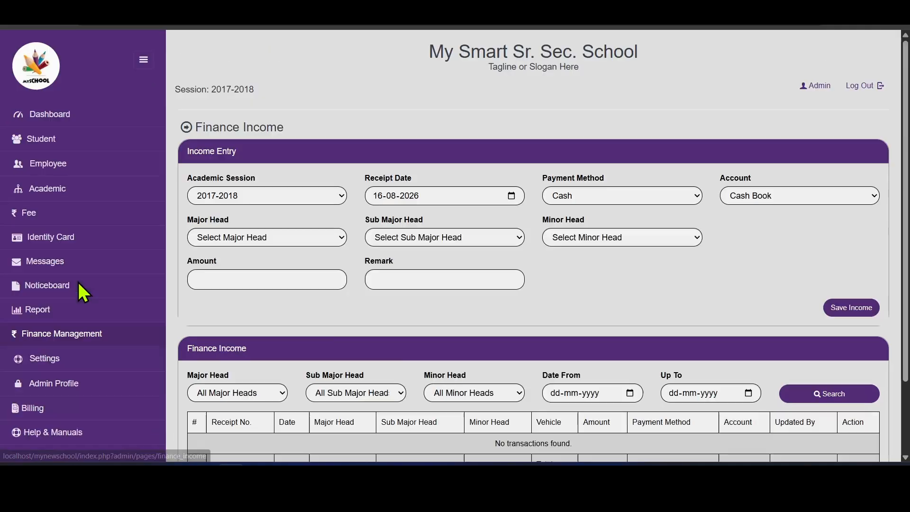
pyautogui.scroll(-1, 906, 235)
pyautogui.scroll(-2, 906, 234)
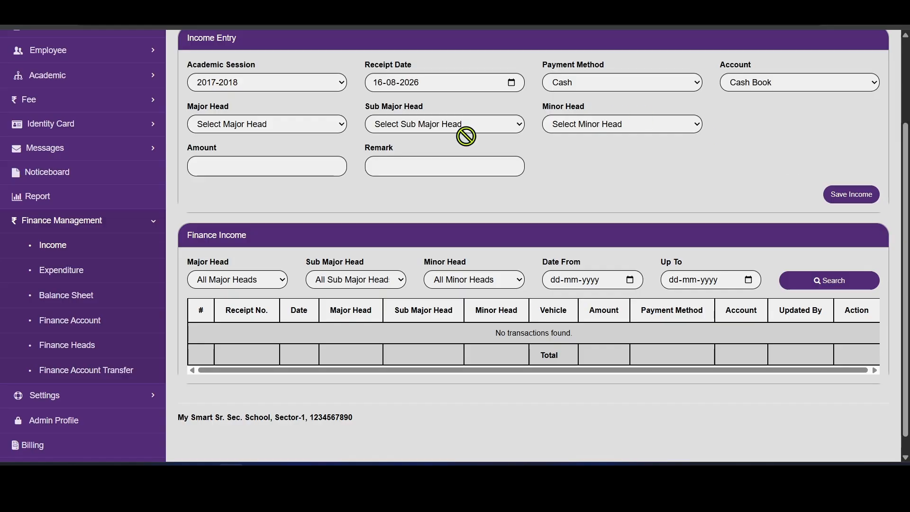
pyautogui.click(97, 271)
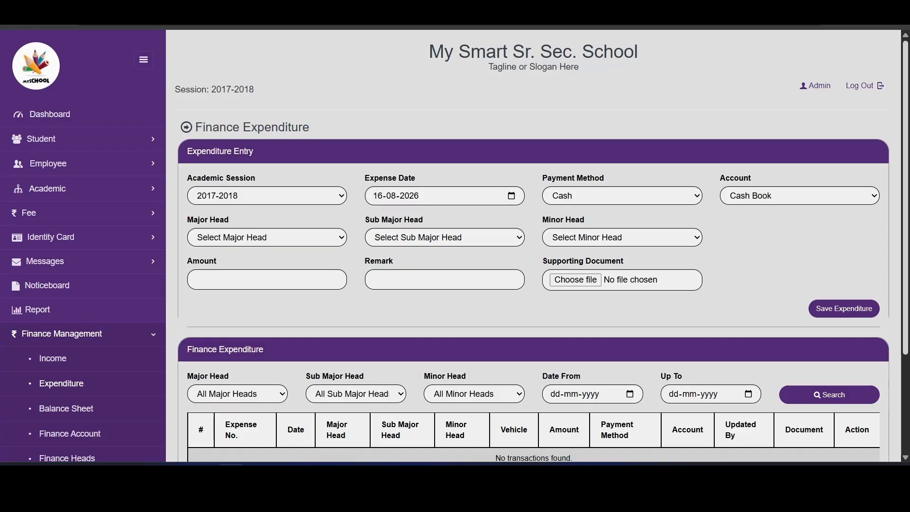
# - Open the Finance Balance Sheet and look over its report view choices
pyautogui.moveTo(905, 222); pyautogui.dragTo(907, 290)
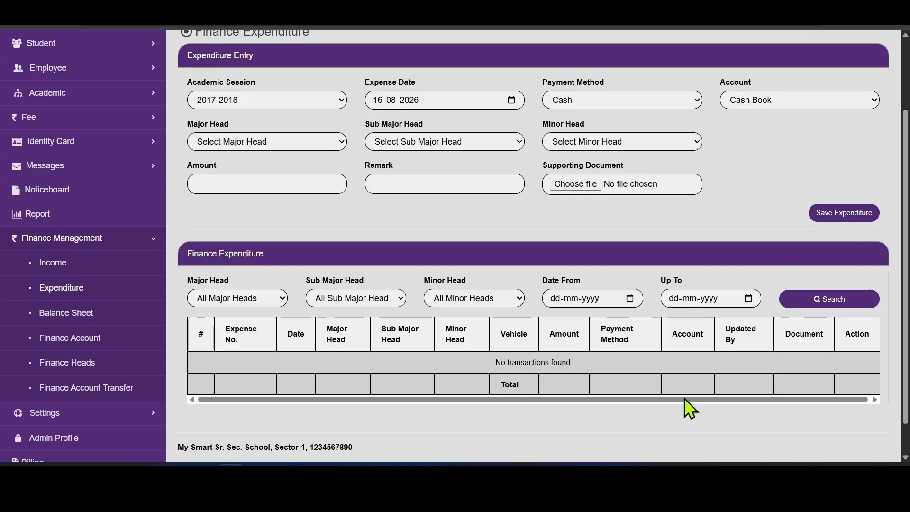
pyautogui.click(88, 313)
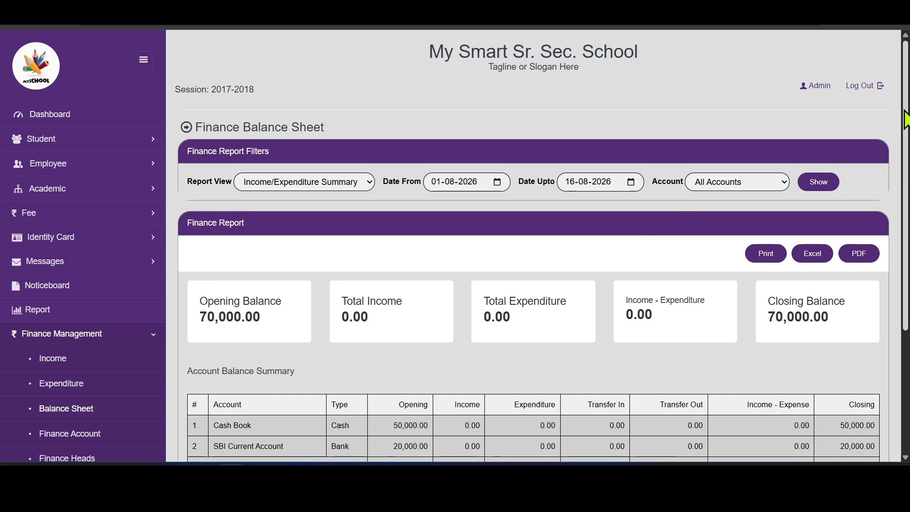
pyautogui.moveTo(904, 100); pyautogui.dragTo(904, 101)
pyautogui.click(316, 182)
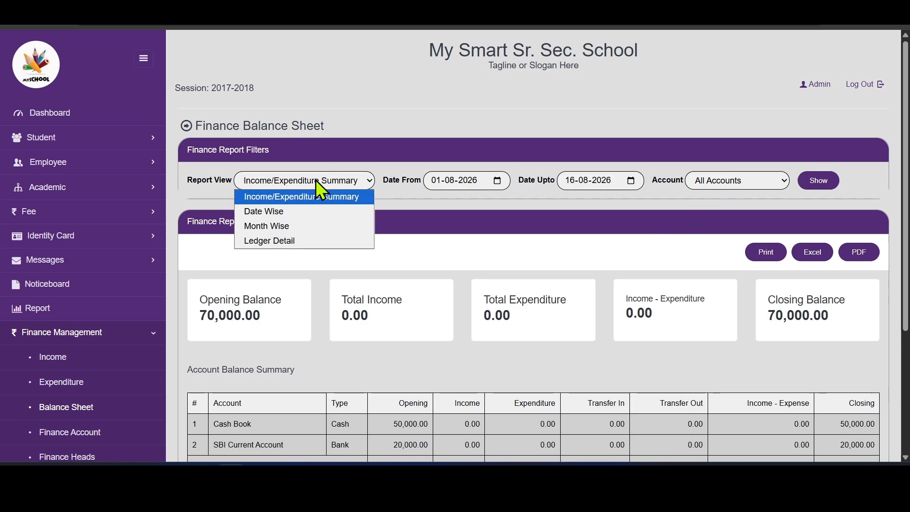
pyautogui.click(550, 116)
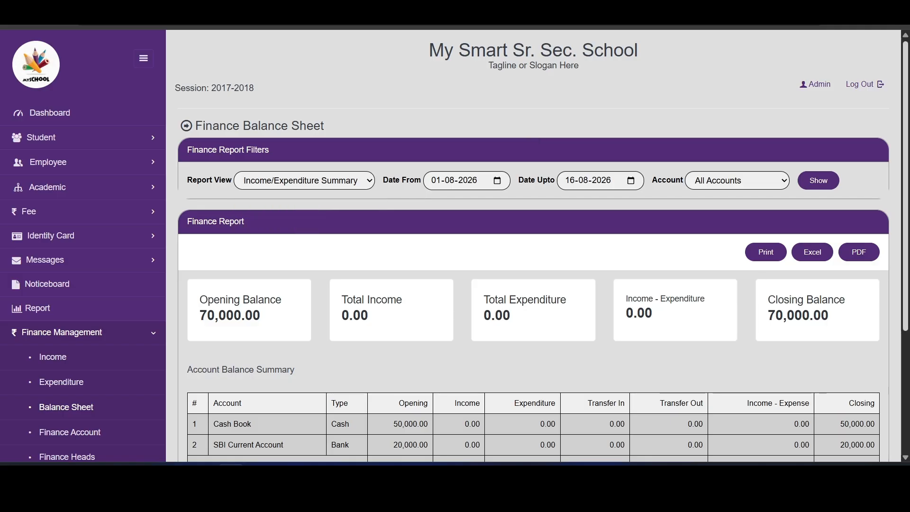
pyautogui.scroll(-3, 711, 190)
# - Browse Finance Account and Finance Heads, ending on the empty Finance Account Transfer page
pyautogui.click(90, 290)
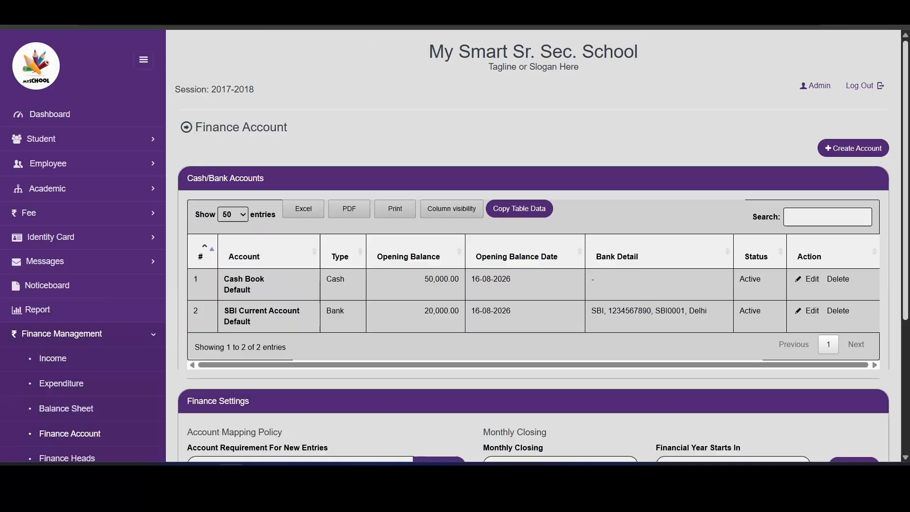
pyautogui.scroll(-5, 533, 246)
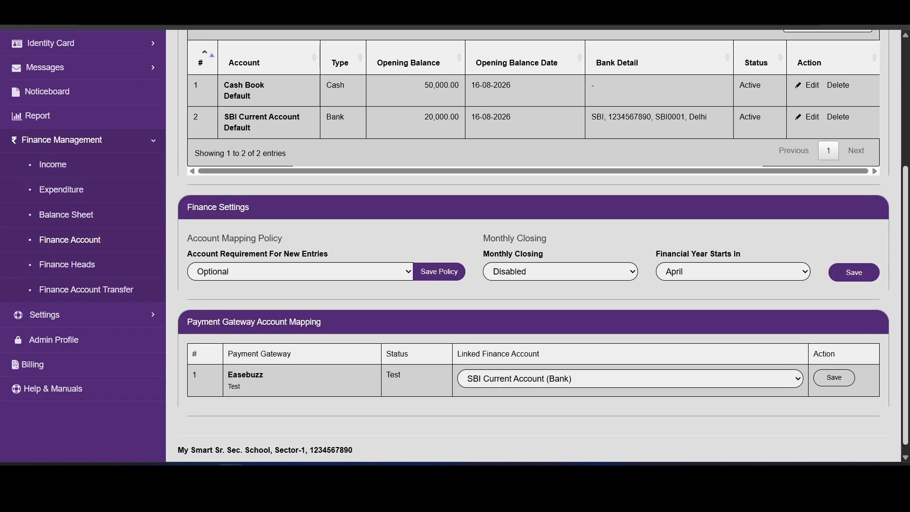
pyautogui.click(90, 273)
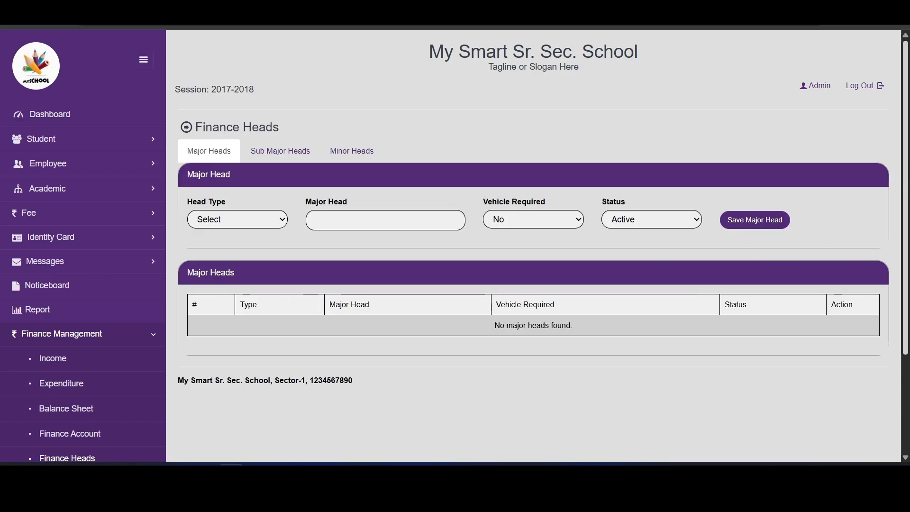
pyautogui.scroll(-1, 903, 184)
pyautogui.scroll(-1, 902, 184)
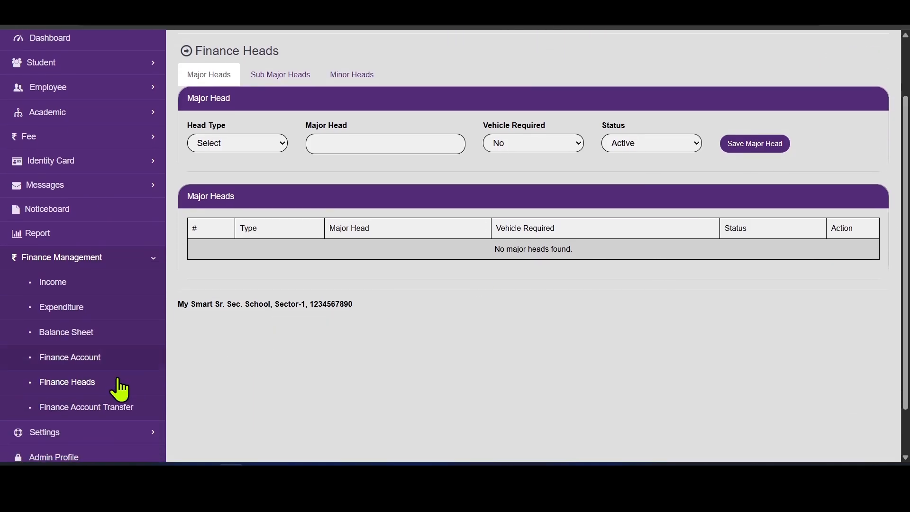
pyautogui.click(111, 410)
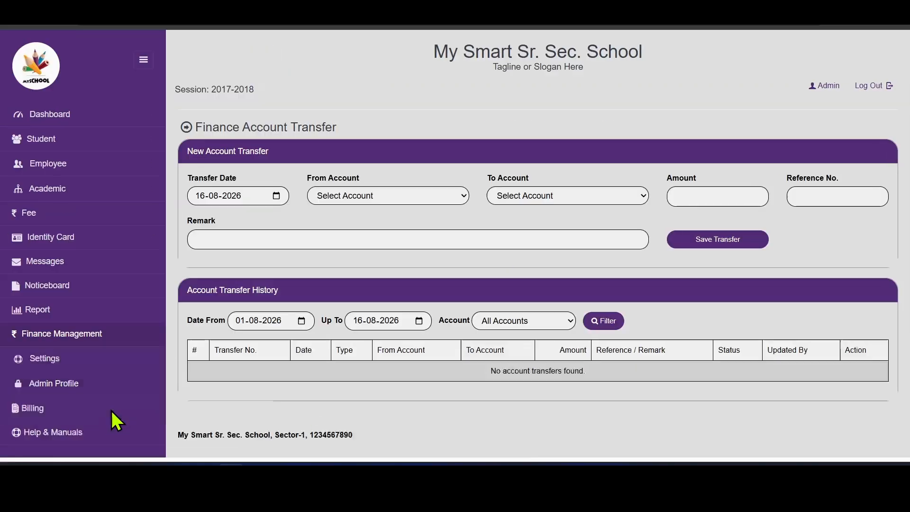
pyautogui.scroll(-3, 151, 344)
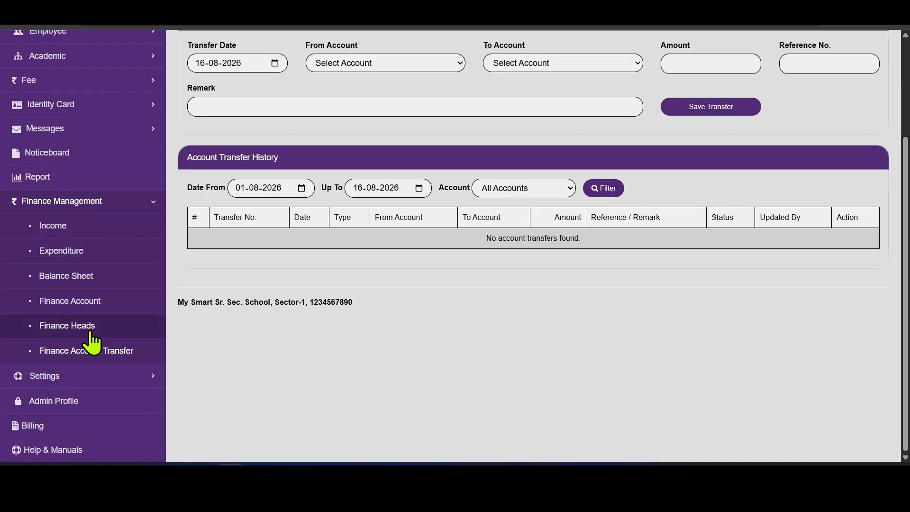
# - On Finance Heads, save 'Office Expenses' as an Expenditure major head, then go to Sub Major Heads
pyautogui.click(72, 337)
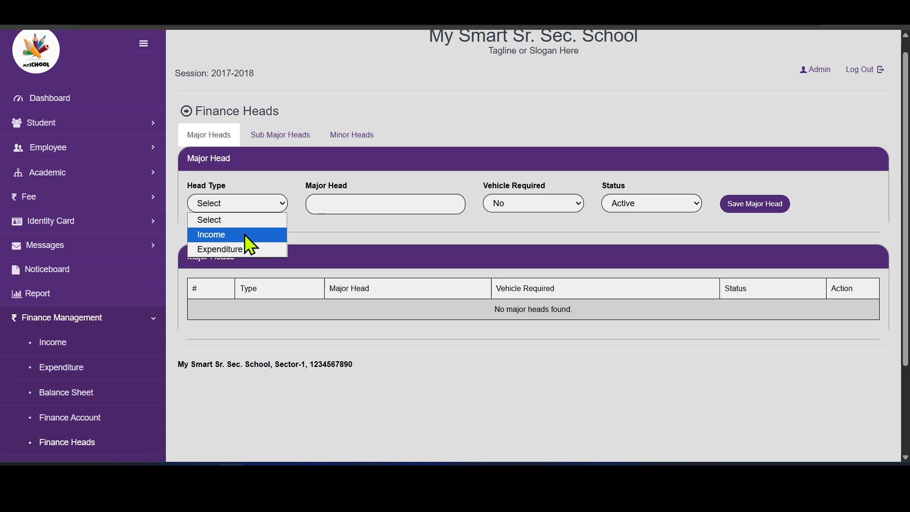
pyautogui.click(226, 249)
pyautogui.click(394, 205)
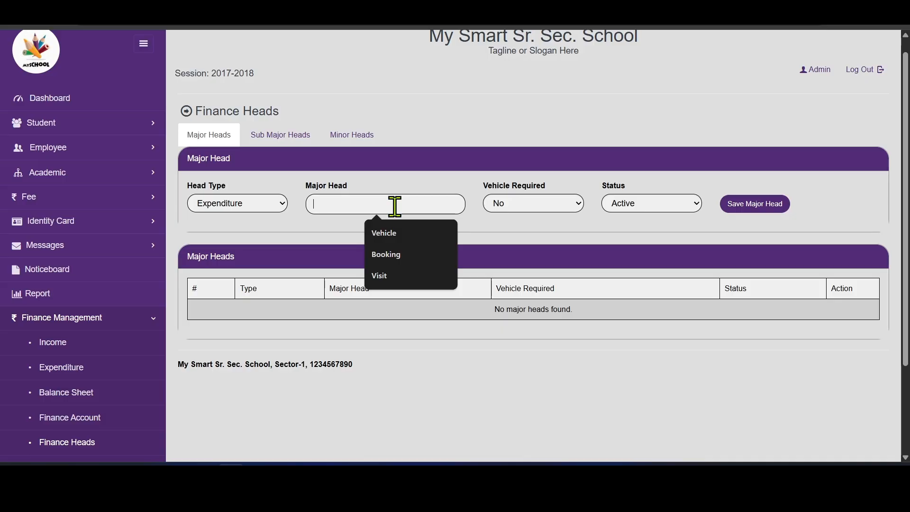
pyautogui.write('Office Expenses')
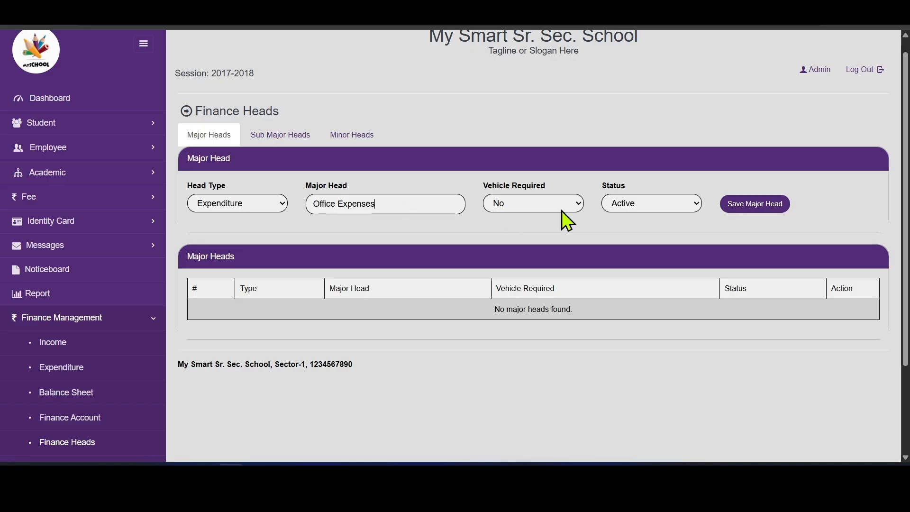
pyautogui.click(772, 207)
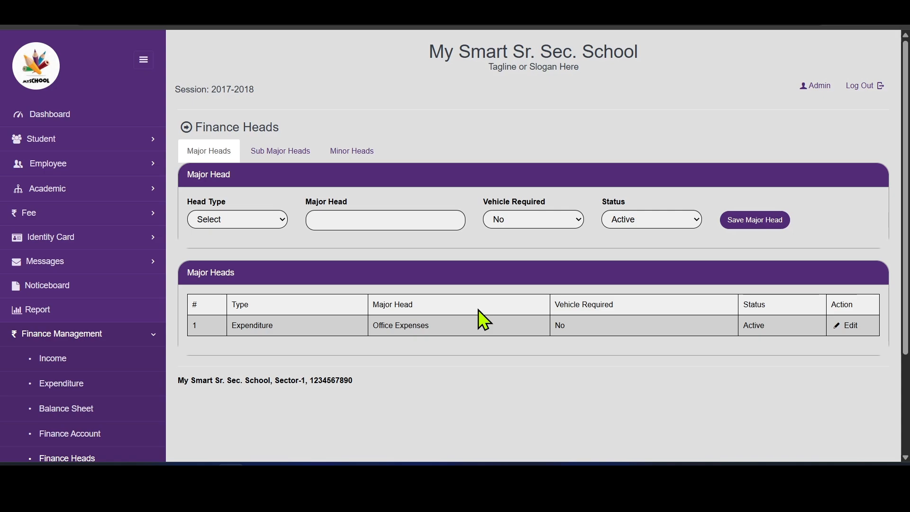
pyautogui.click(280, 156)
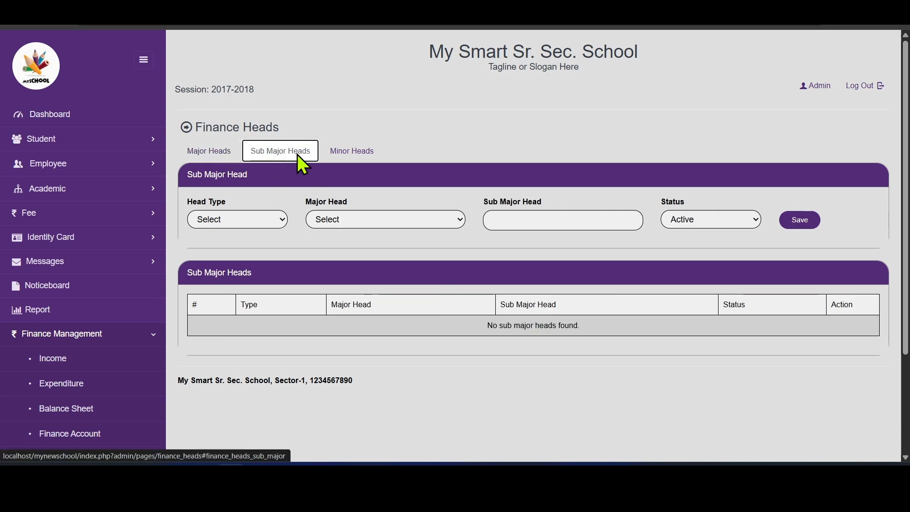
# - Set up a sub major head with type Expenditure and parent major head Office Expenses
pyautogui.click(361, 156)
pyautogui.click(285, 158)
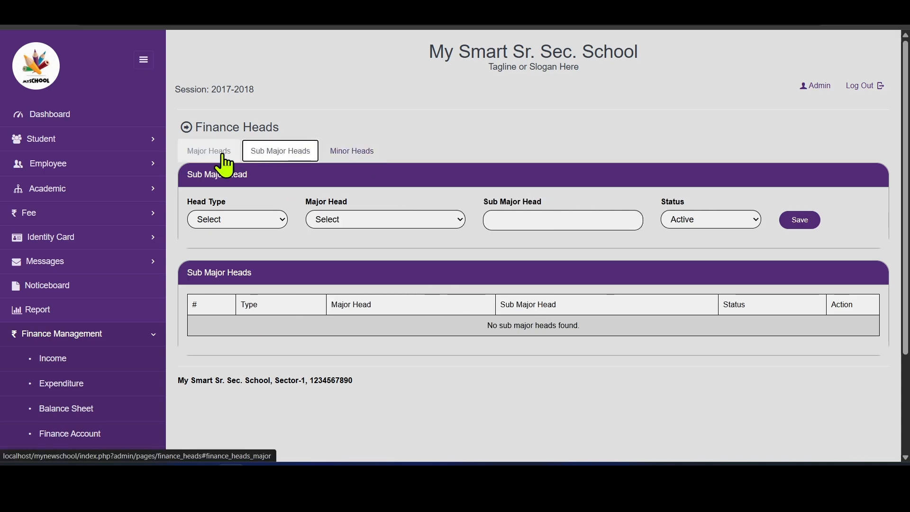
pyautogui.click(223, 157)
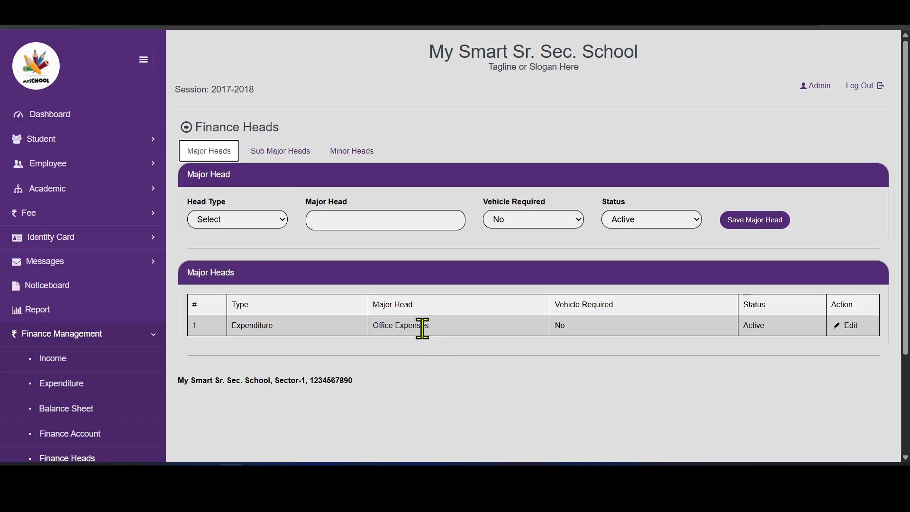
pyautogui.click(266, 225)
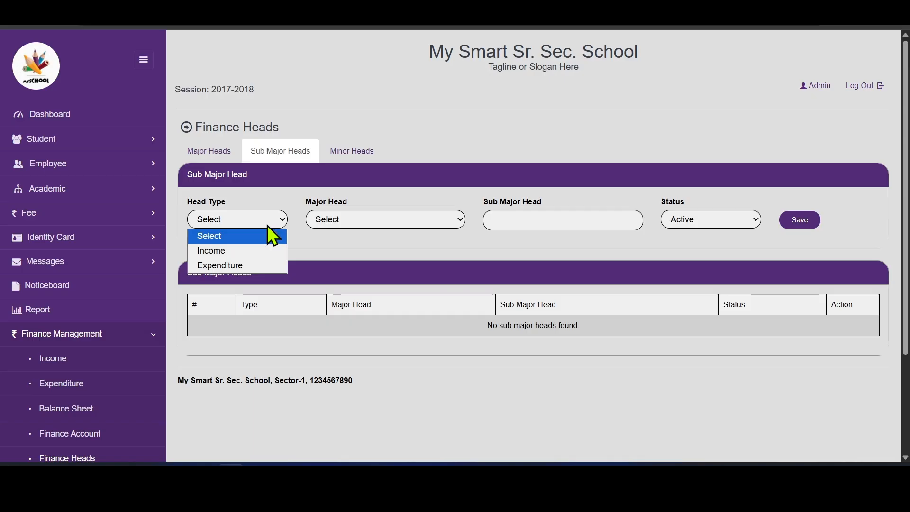
pyautogui.click(252, 264)
pyautogui.click(400, 222)
pyautogui.click(391, 249)
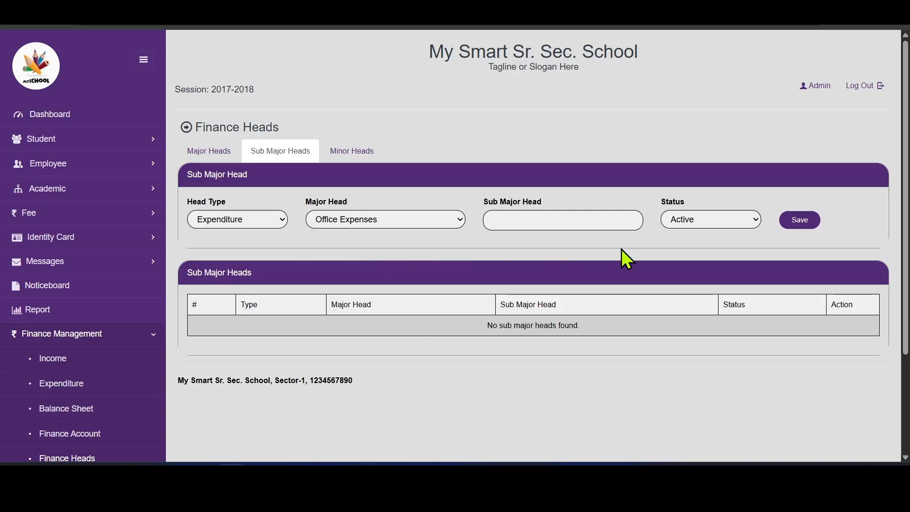
# - Name it 'Classroom & Teaching Supplies', save it, and move on to Minor Heads
pyautogui.click(541, 222)
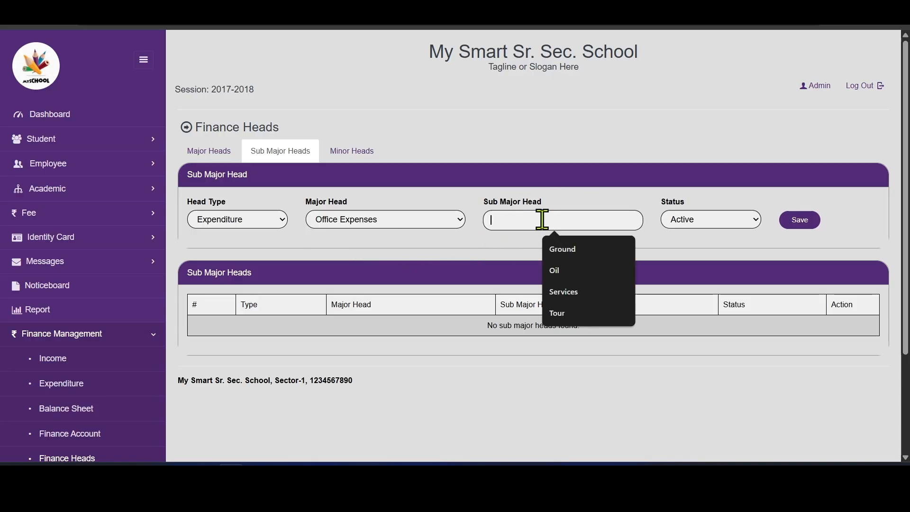
pyautogui.write('Classroom & Teaching Supplies')
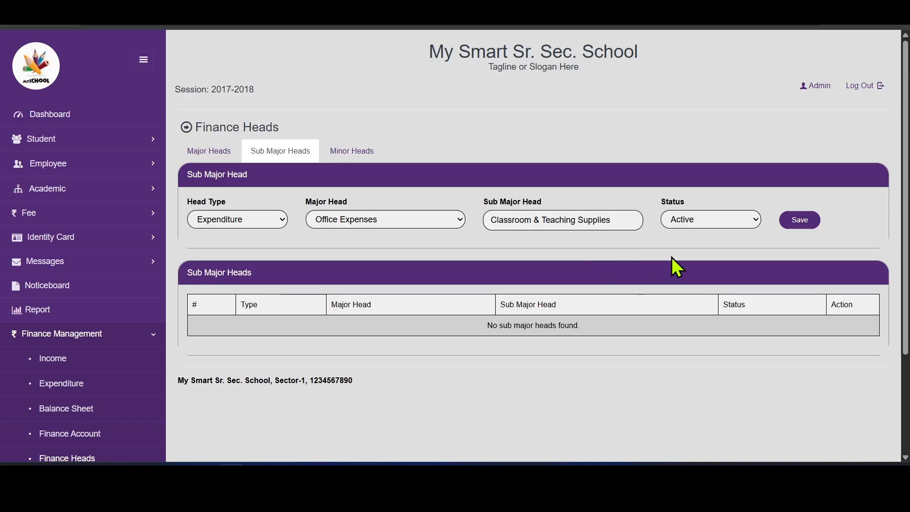
pyautogui.click(789, 221)
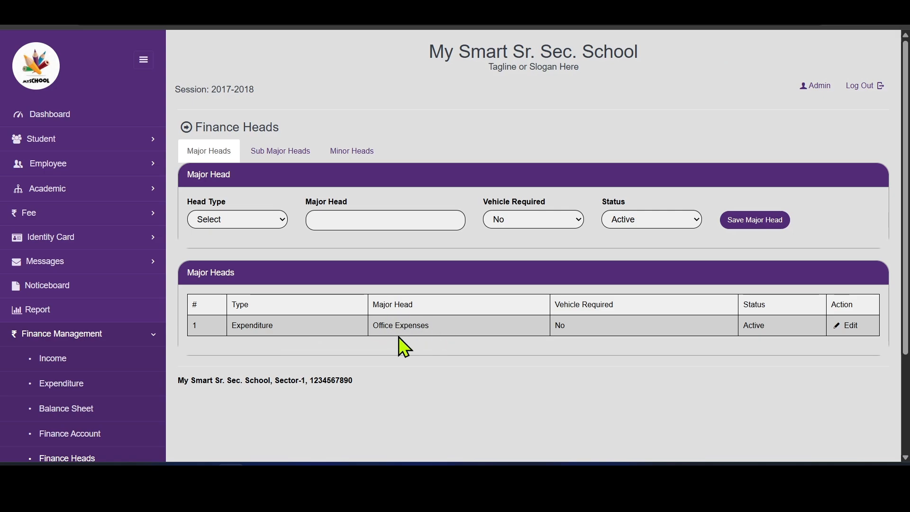
pyautogui.click(290, 152)
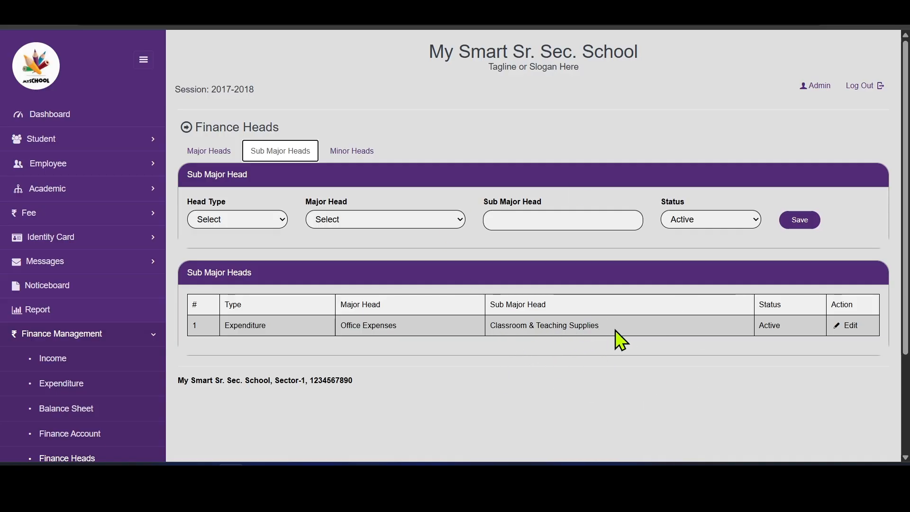
pyautogui.click(365, 149)
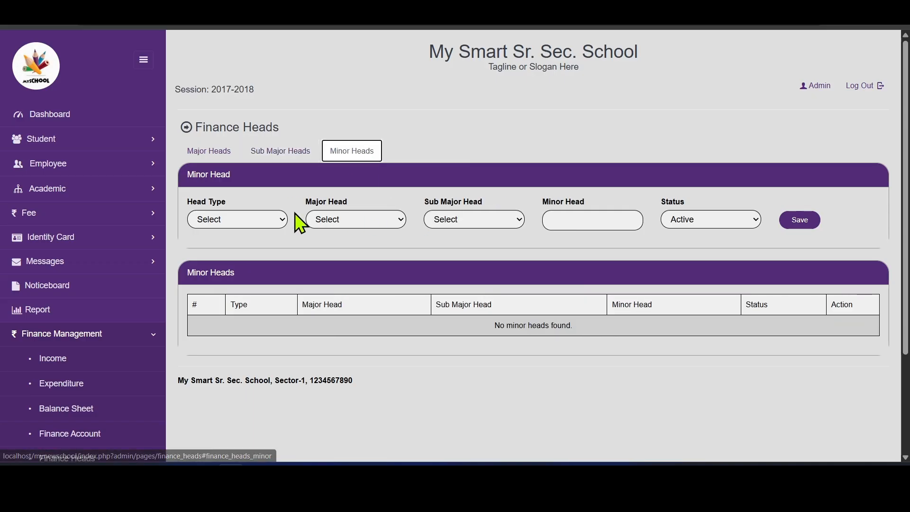
# - Add minor head 'Art & Science Consumables' under Office Expenses › Classroom & Teaching Supplies
pyautogui.click(280, 220)
pyautogui.click(262, 267)
pyautogui.click(375, 220)
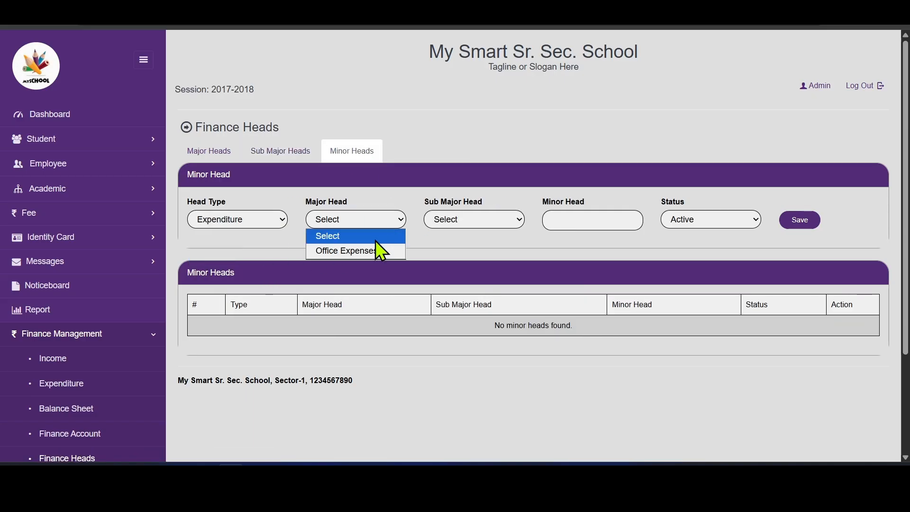
pyautogui.click(368, 252)
pyautogui.click(476, 222)
pyautogui.click(485, 251)
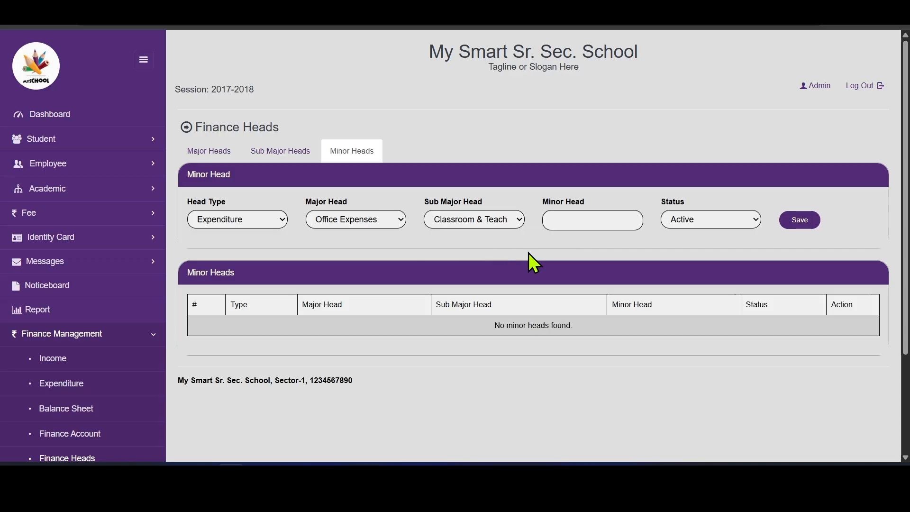
pyautogui.click(580, 226)
pyautogui.click(588, 244)
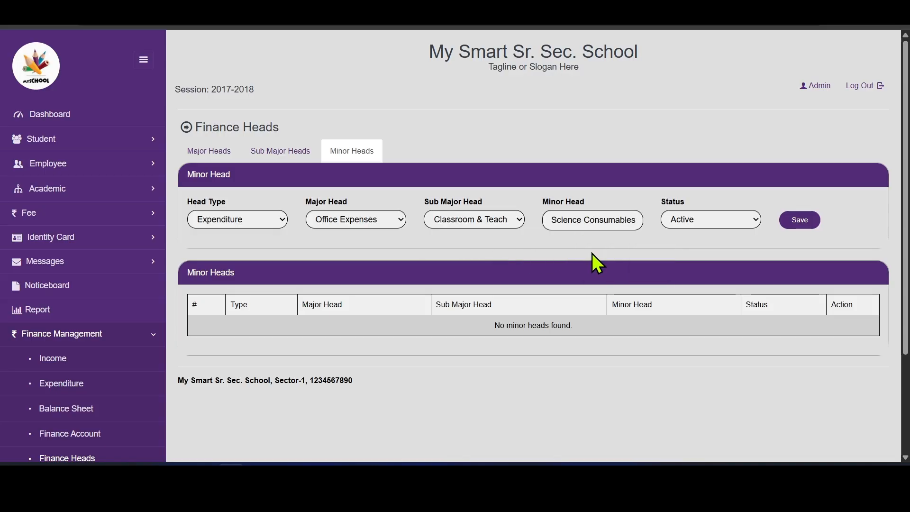
pyautogui.click(798, 228)
pyautogui.click(800, 222)
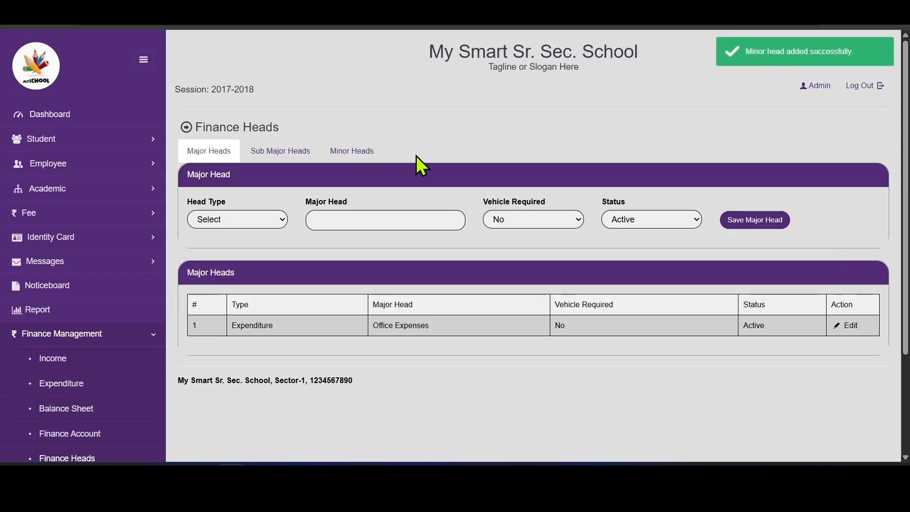
pyautogui.click(352, 150)
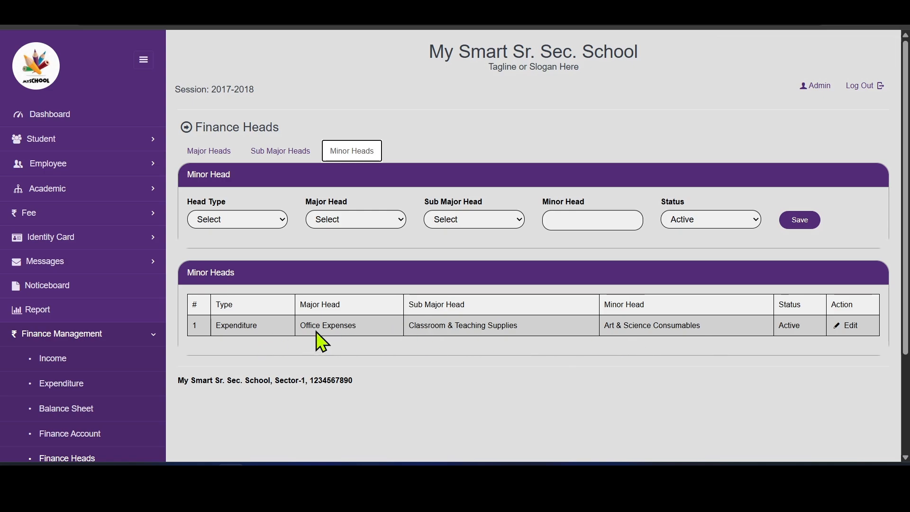
# - Add a second minor head 'Textbooks & Media' under the same sub major head
pyautogui.click(270, 223)
pyautogui.click(244, 263)
pyautogui.click(347, 221)
pyautogui.click(356, 251)
pyautogui.click(490, 221)
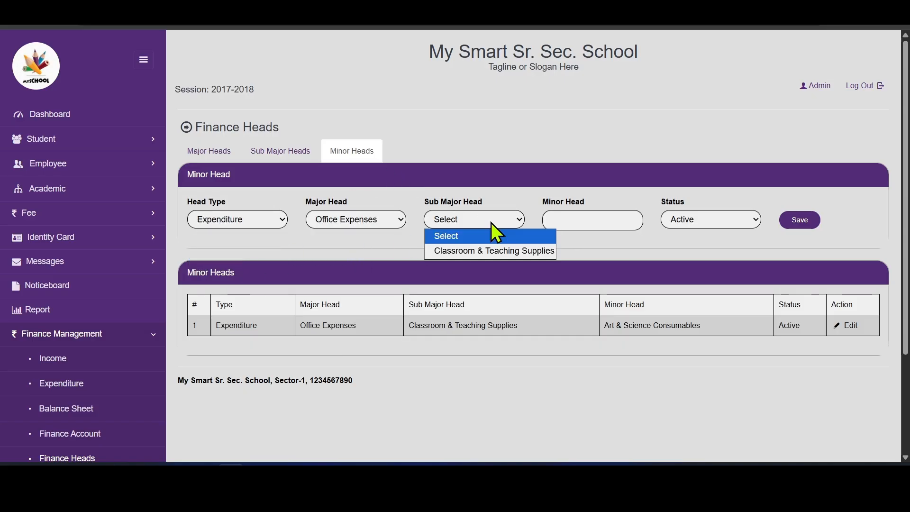
pyautogui.click(484, 250)
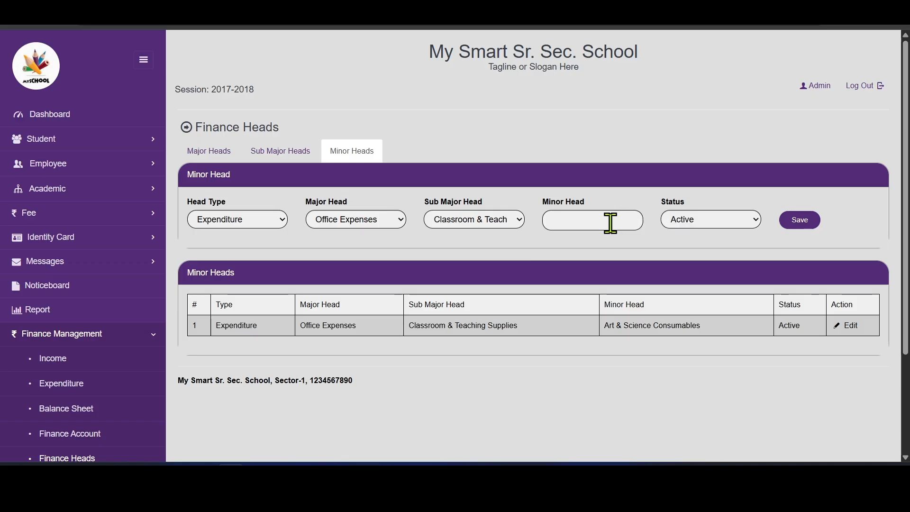
pyautogui.click(610, 222)
pyautogui.write('Textbooks & Media')
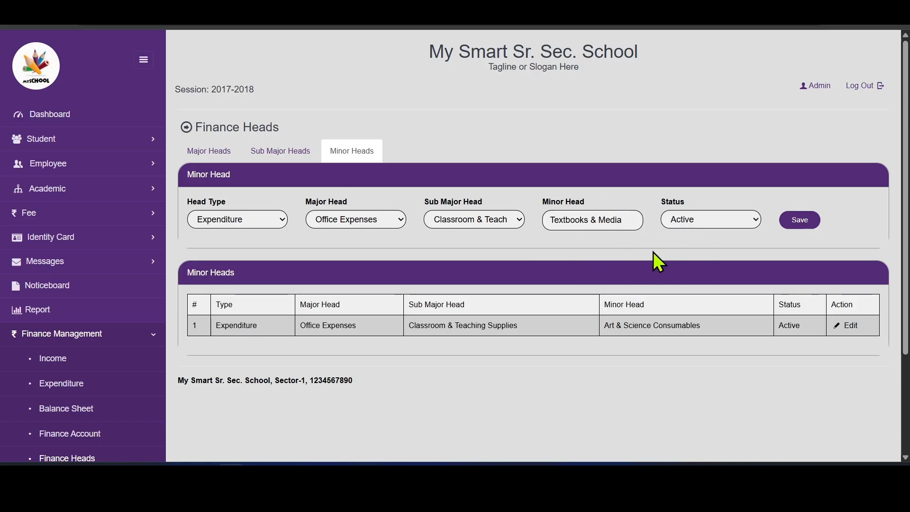
pyautogui.click(805, 225)
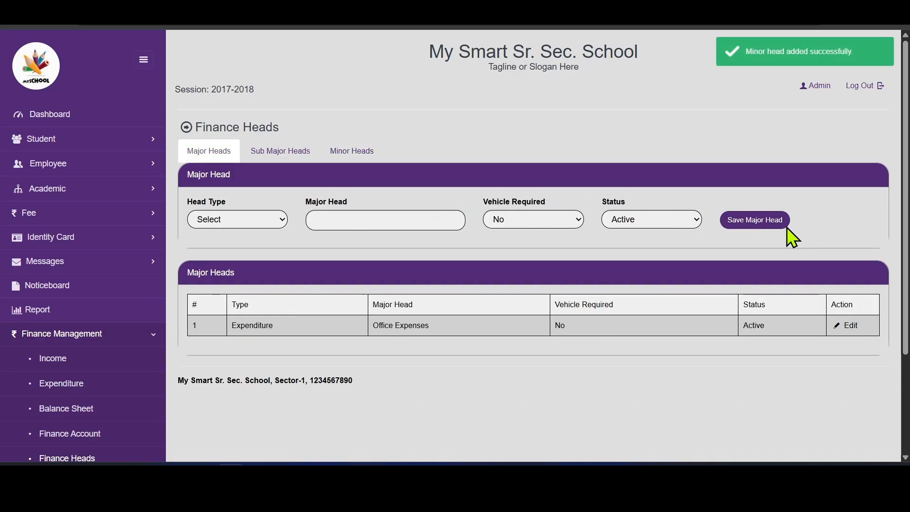
pyautogui.click(354, 156)
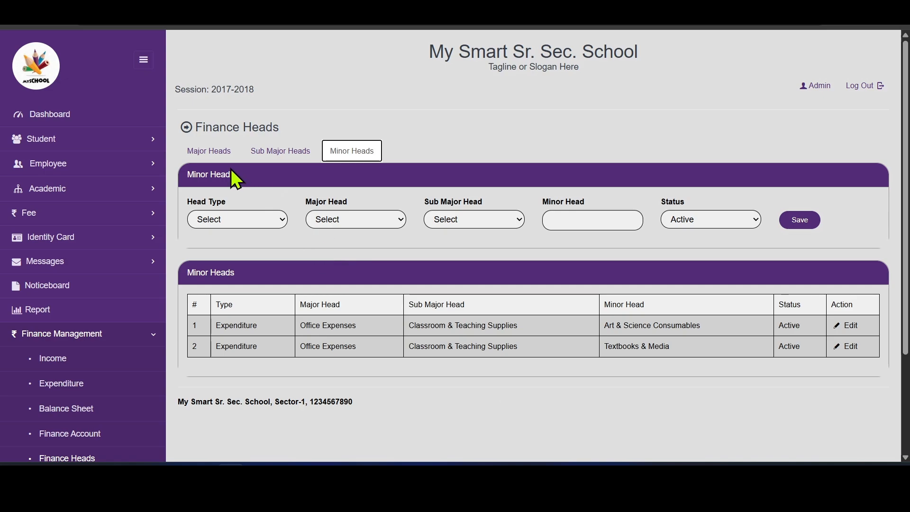
# - Save a new Expenditure major head named 'Vehicle' with Vehicle Required set to Yes
pyautogui.click(218, 155)
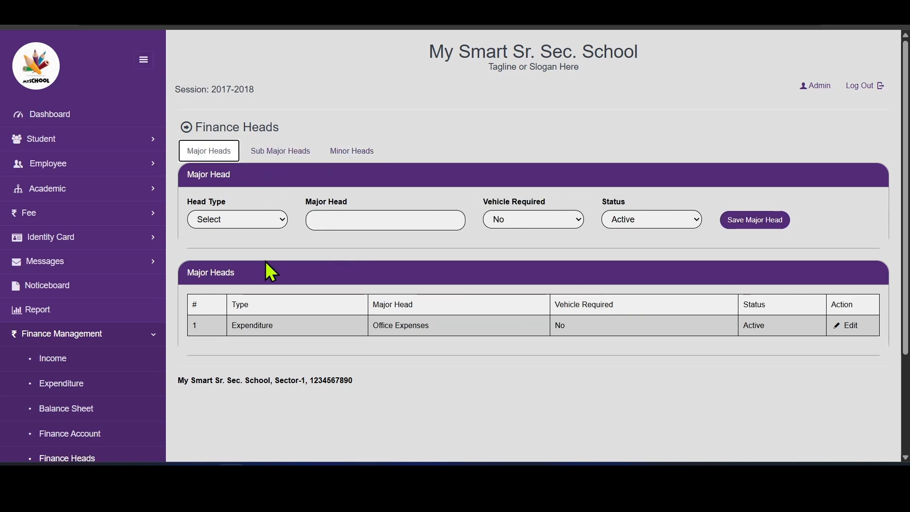
pyautogui.click(252, 226)
pyautogui.click(252, 266)
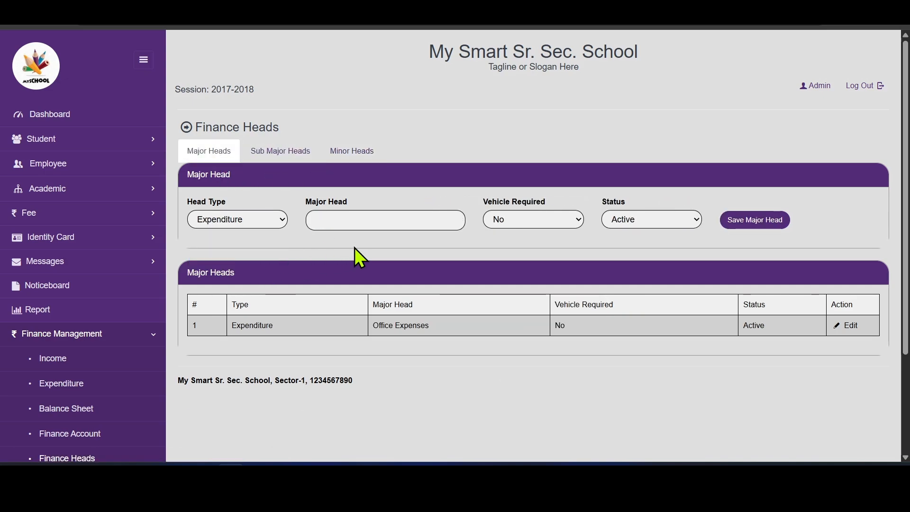
pyautogui.click(361, 220)
pyautogui.write('Vehicle')
pyautogui.click(540, 220)
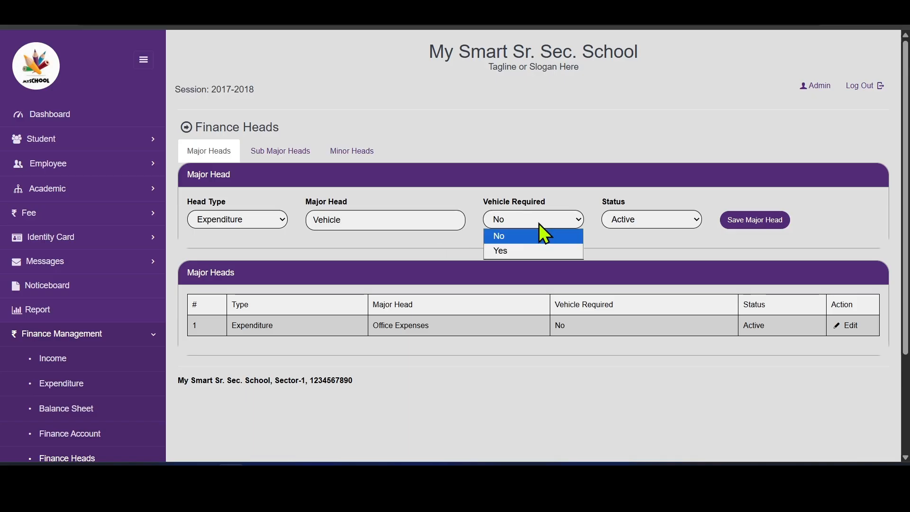
pyautogui.click(521, 252)
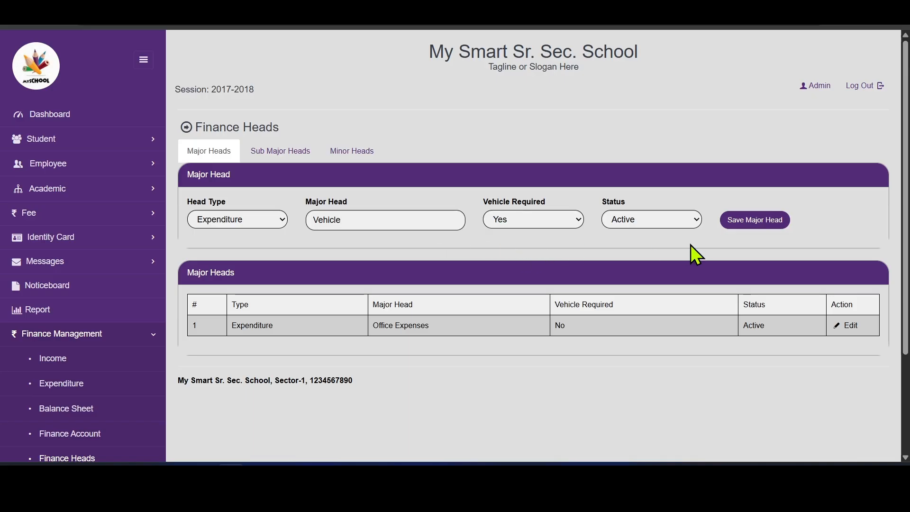
pyautogui.click(768, 224)
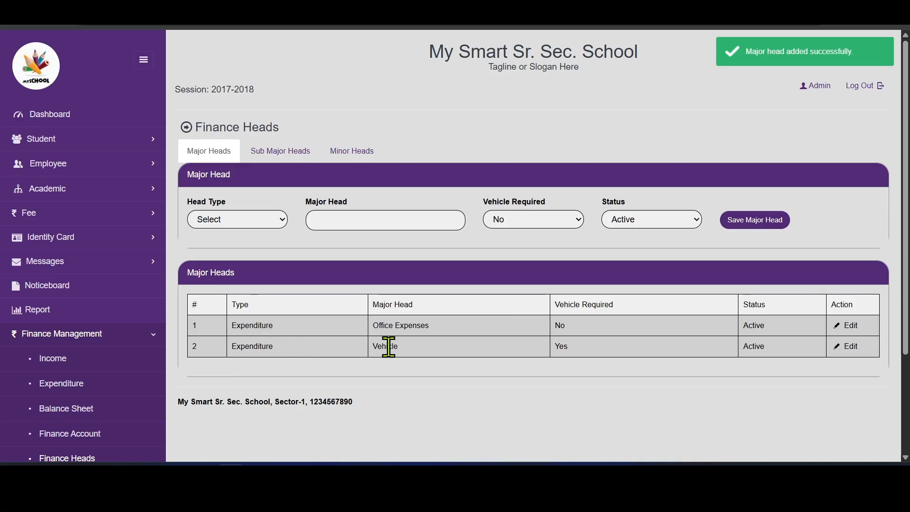
pyautogui.click(590, 347)
pyautogui.moveTo(555, 347); pyautogui.dragTo(564, 346)
pyautogui.click(402, 347)
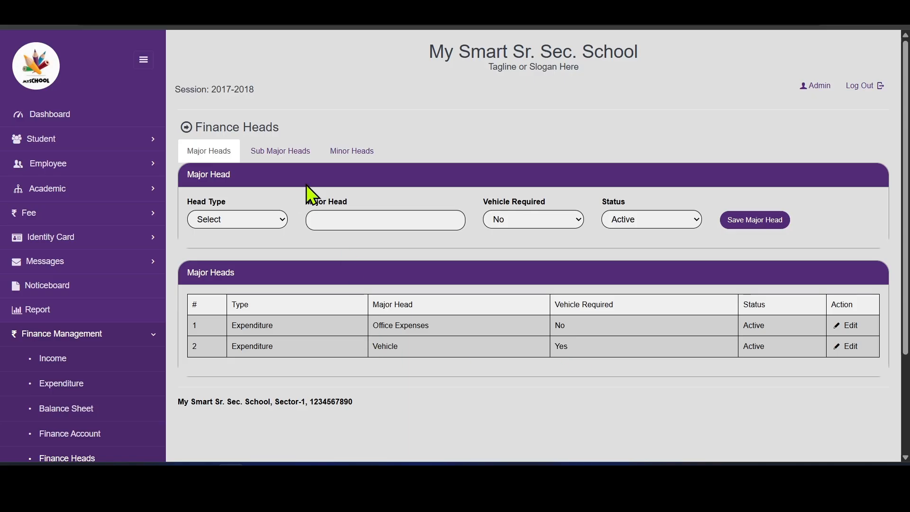
# - Save sub major head 'Fuel' under Expenditure › Vehicle and check it in the list
pyautogui.click(300, 155)
pyautogui.click(268, 220)
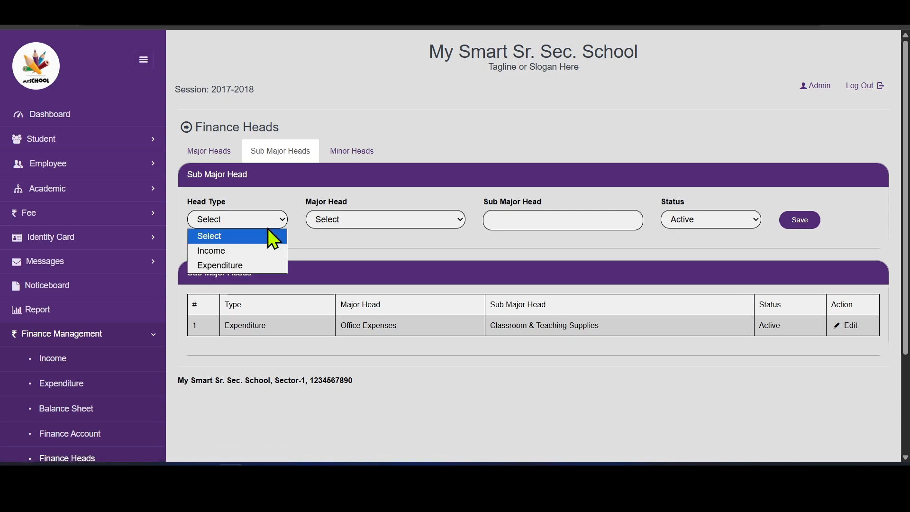
pyautogui.click(256, 268)
pyautogui.click(385, 219)
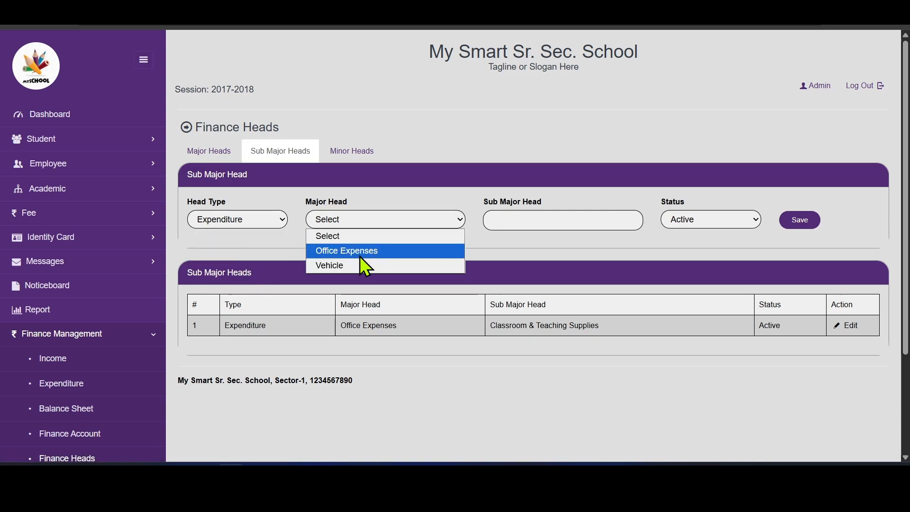
pyautogui.click(344, 267)
pyautogui.click(548, 219)
pyautogui.write('Fuel')
pyautogui.click(801, 221)
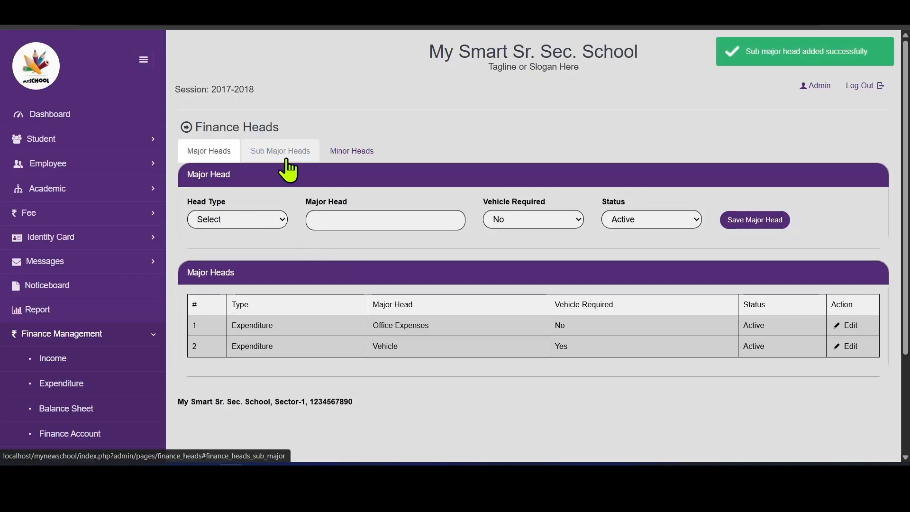
pyautogui.click(283, 154)
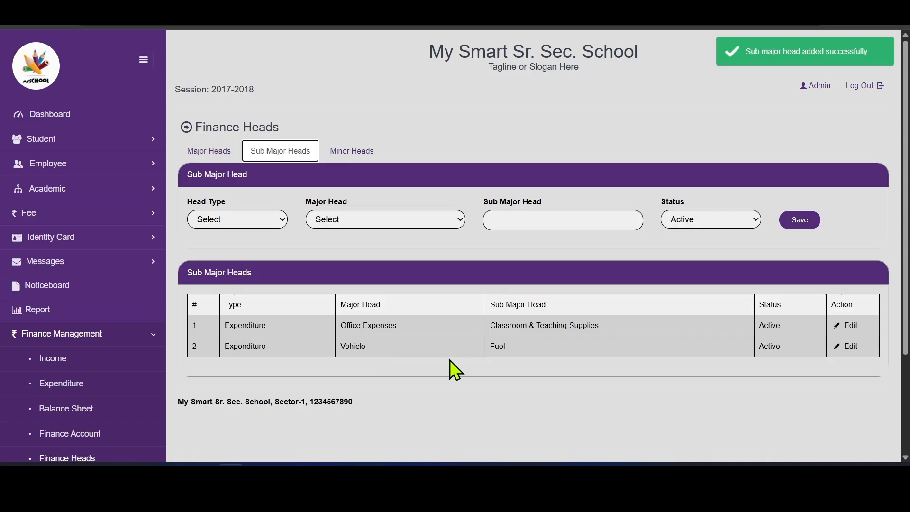
# - Add 'CNG' as a minor head under Expenditure › Vehicle › Fuel
pyautogui.click(361, 157)
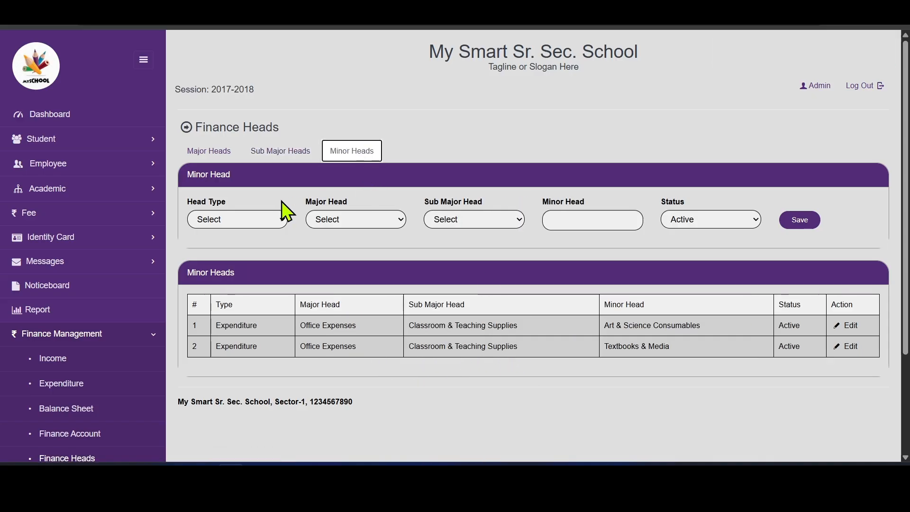
pyautogui.click(283, 229)
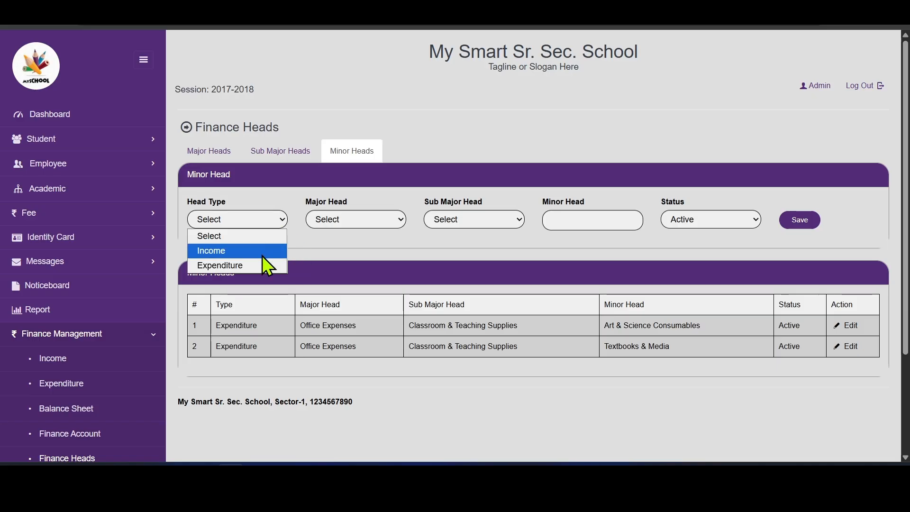
pyautogui.click(255, 262)
pyautogui.click(360, 225)
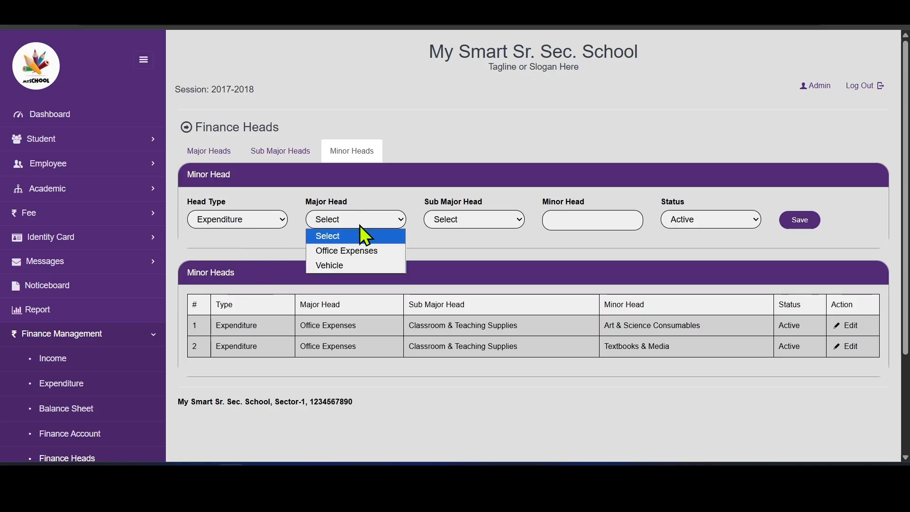
pyautogui.click(347, 265)
pyautogui.click(459, 226)
pyautogui.click(459, 234)
pyautogui.click(451, 250)
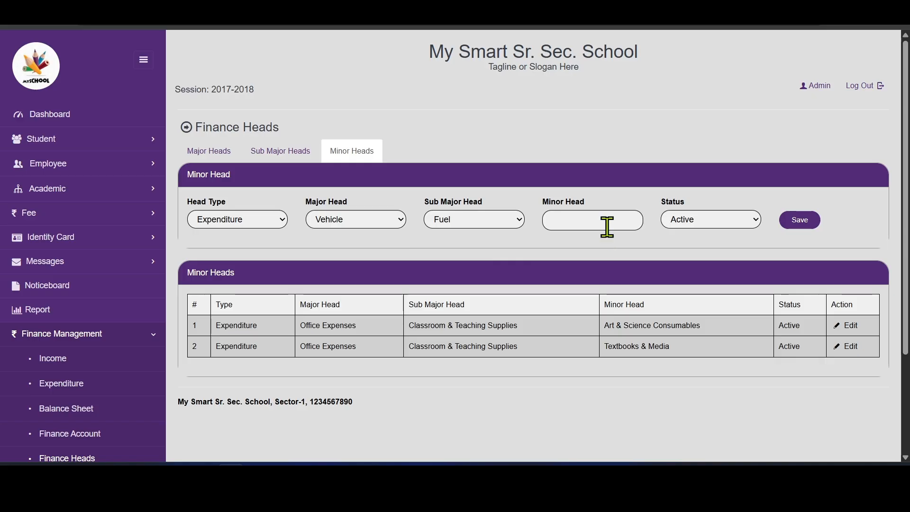
pyautogui.click(606, 226)
pyautogui.write('CNG')
pyautogui.click(803, 225)
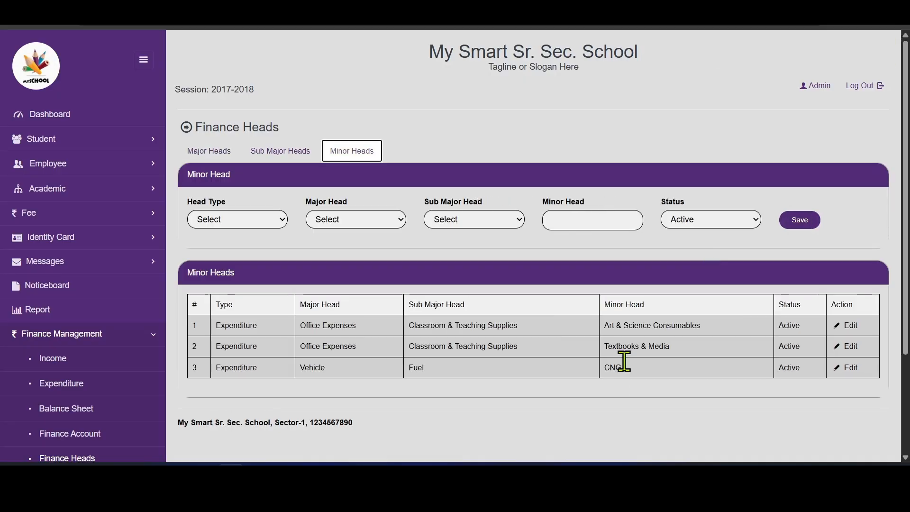
# - Add 'Diesel' as a second minor head under Vehicle › Fuel and confirm it in the list
pyautogui.click(257, 226)
pyautogui.click(252, 267)
pyautogui.click(356, 221)
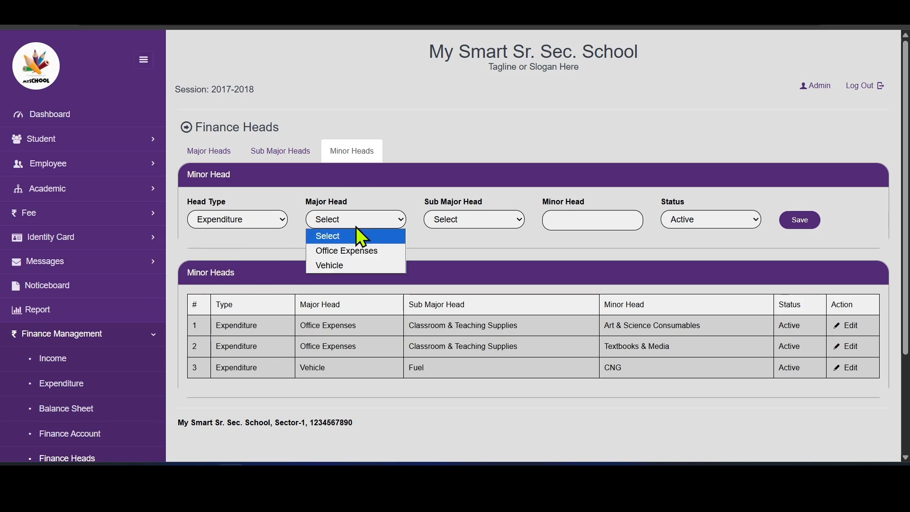
pyautogui.click(362, 264)
pyautogui.click(480, 220)
pyautogui.click(469, 250)
pyautogui.click(594, 217)
pyautogui.write('Diesel')
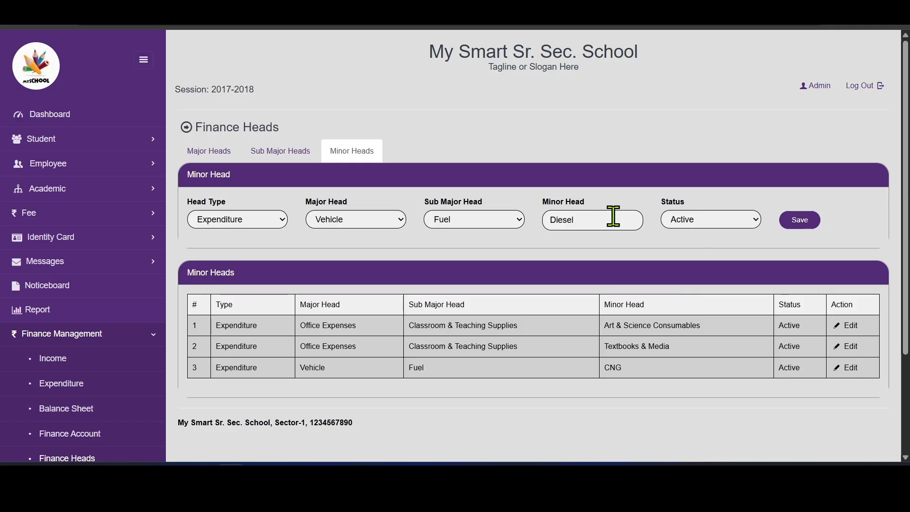
pyautogui.click(812, 217)
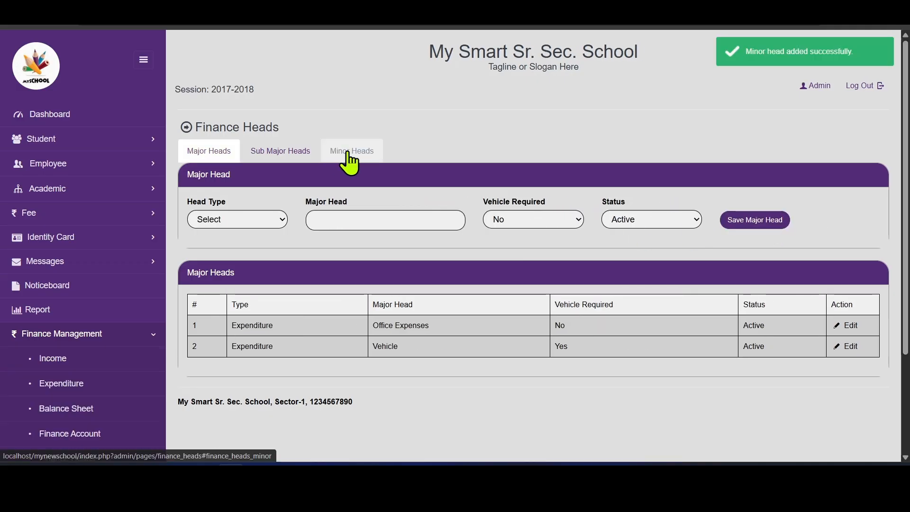
pyautogui.click(352, 152)
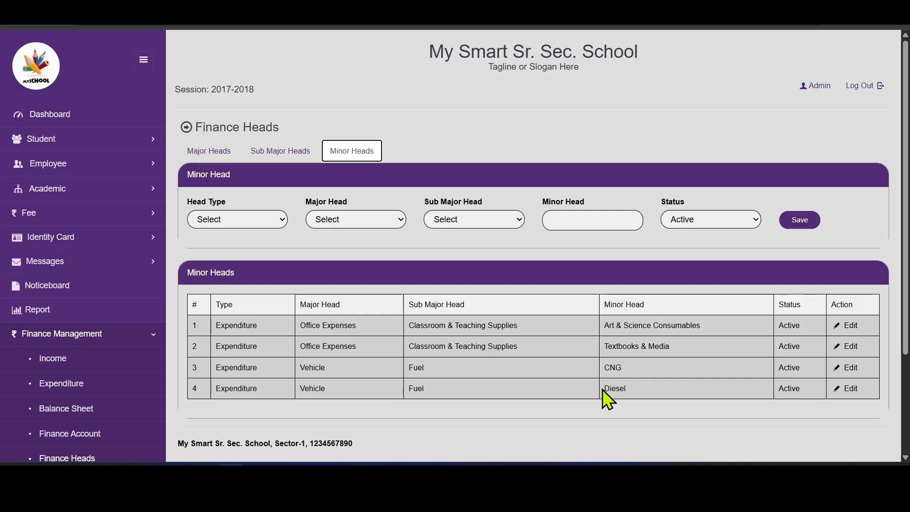
pyautogui.click(209, 151)
pyautogui.click(251, 216)
# - Save an Income-type major head named 'Booking' and check its new row
pyautogui.click(230, 242)
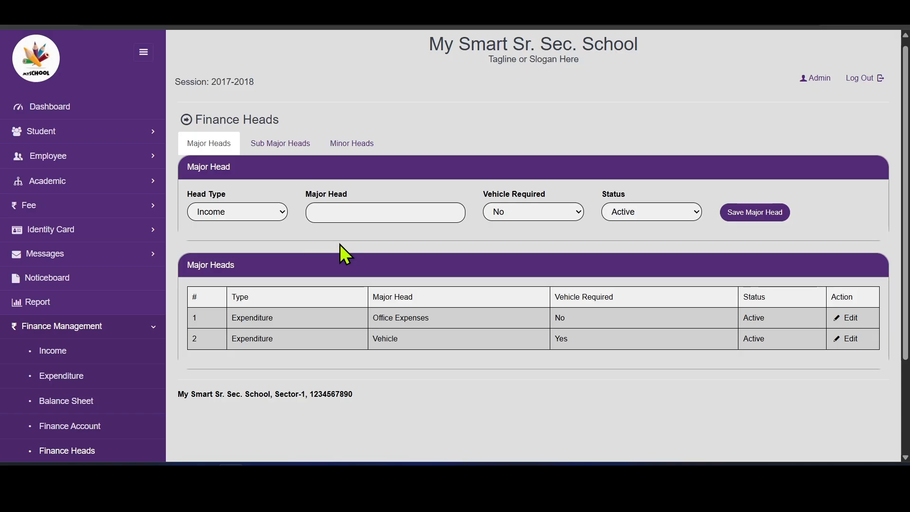
pyautogui.click(398, 211)
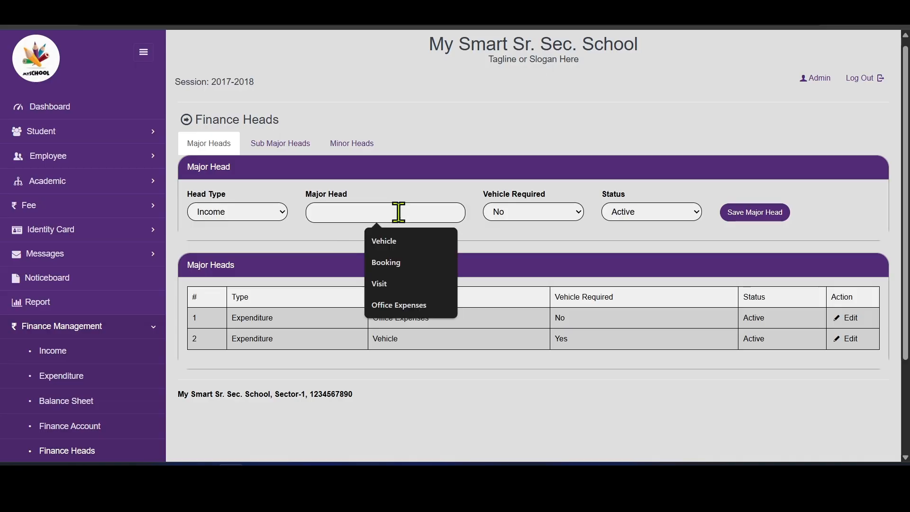
pyautogui.write('Boo')
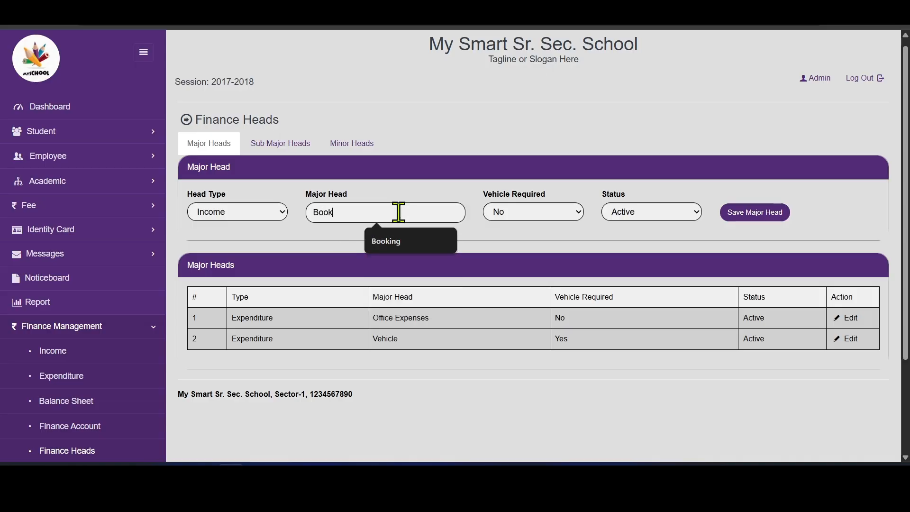
pyautogui.write('k')
pyautogui.click(397, 240)
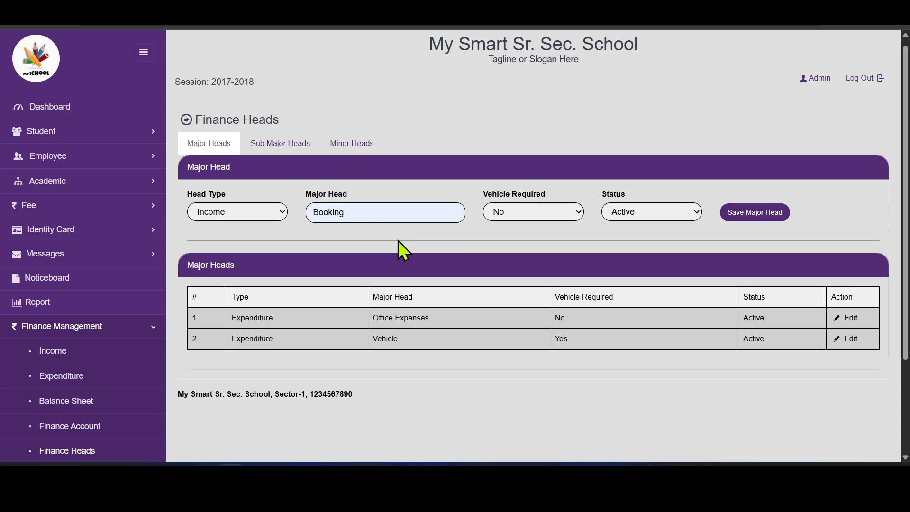
pyautogui.click(762, 214)
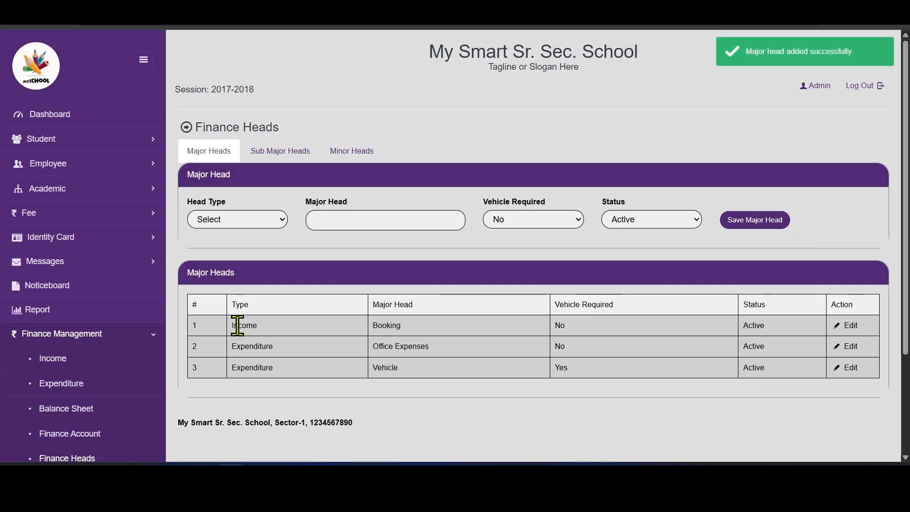
pyautogui.moveTo(231, 327); pyautogui.dragTo(441, 326)
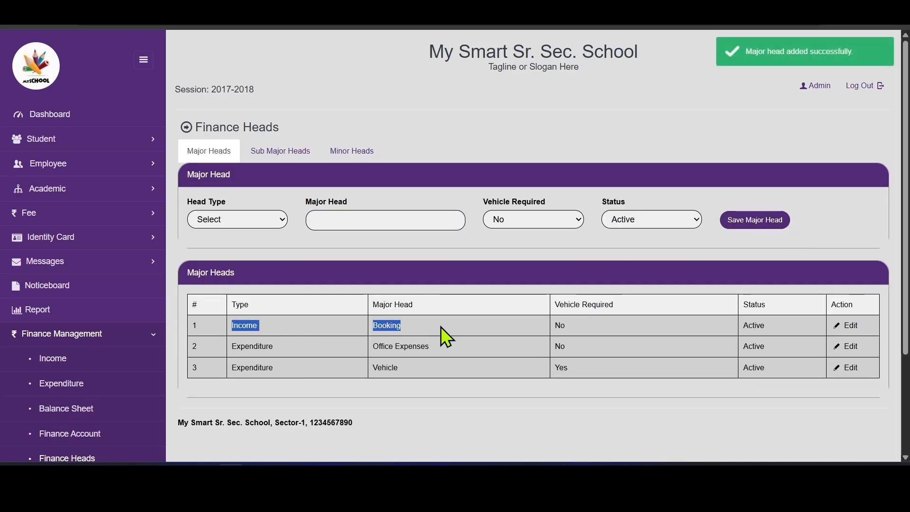
pyautogui.click(440, 326)
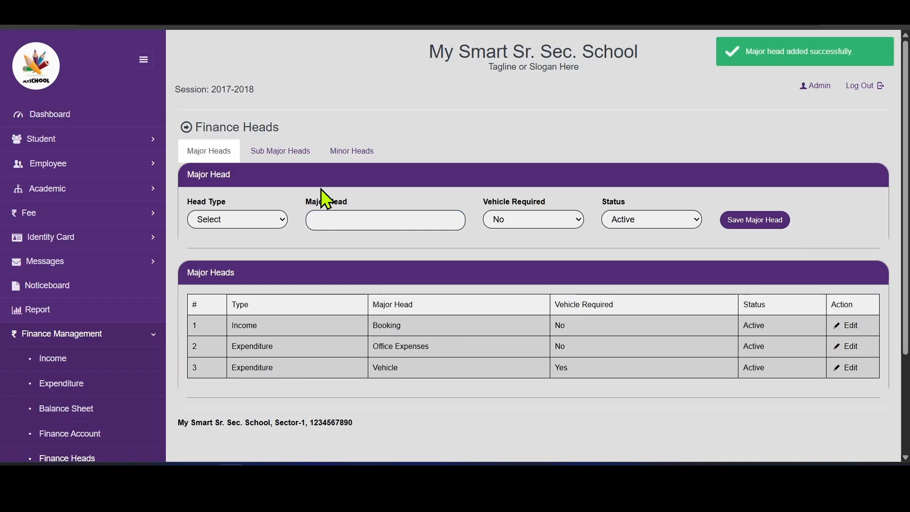
# - Save 'Ground' as a sub major head under Income › Booking
pyautogui.click(286, 152)
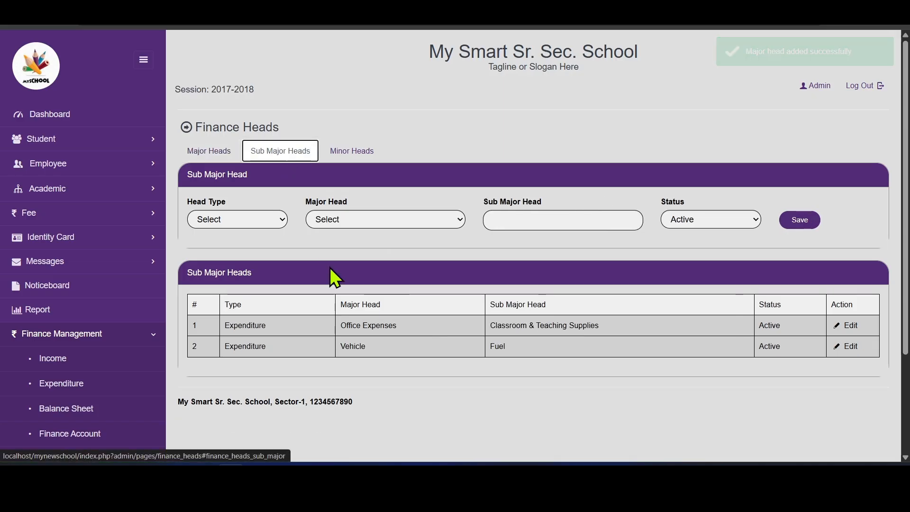
pyautogui.click(266, 223)
pyautogui.click(247, 250)
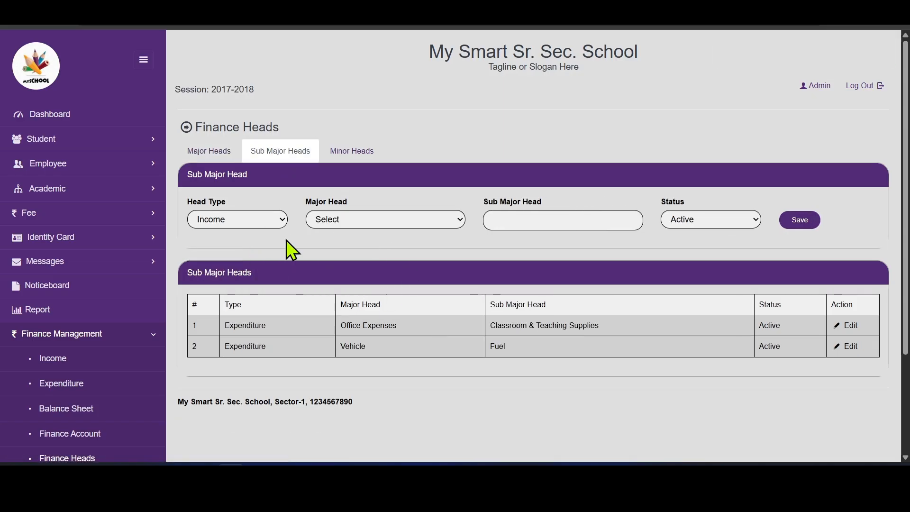
pyautogui.click(393, 226)
pyautogui.click(385, 250)
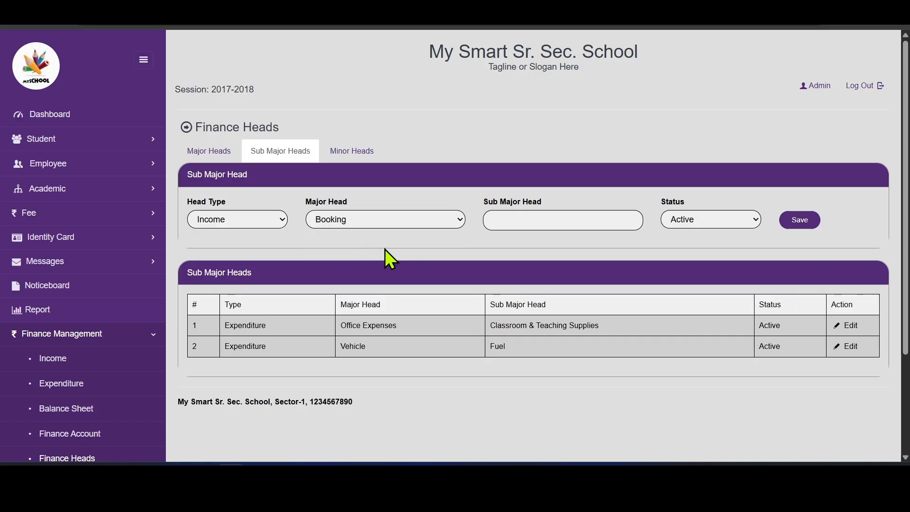
pyautogui.click(546, 218)
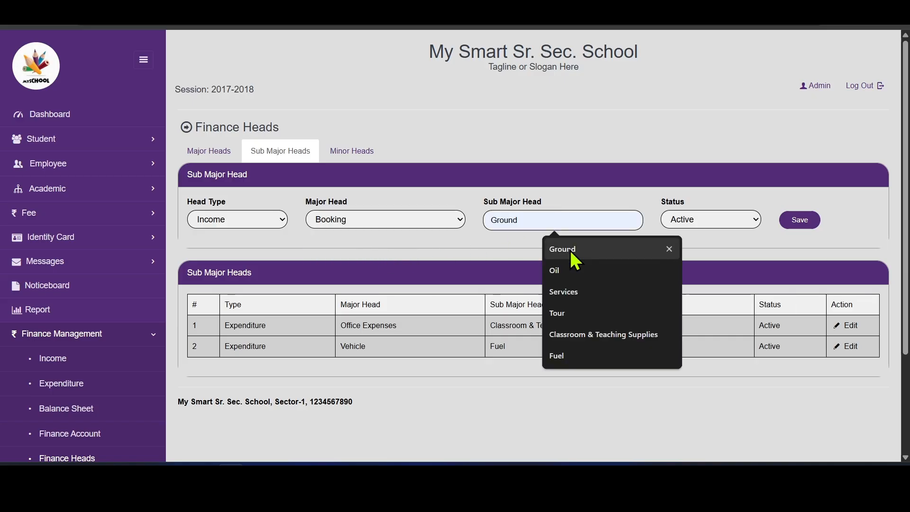
pyautogui.click(571, 250)
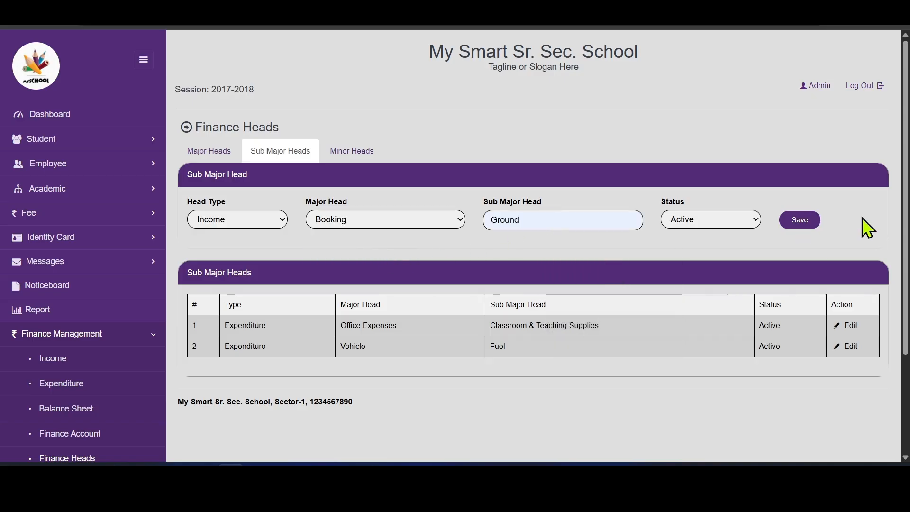
pyautogui.click(798, 221)
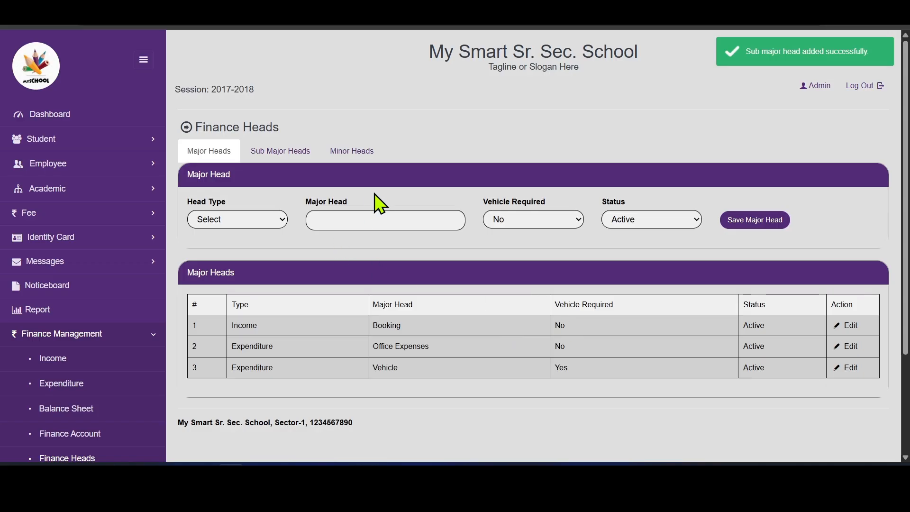
# - Review the minor, sub major and major head lists, ending on the minor heads list
pyautogui.click(355, 161)
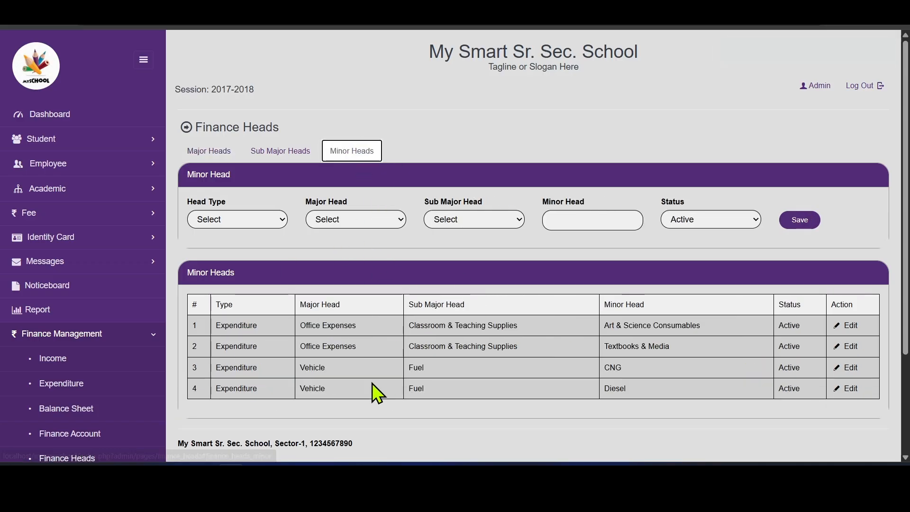
pyautogui.click(265, 152)
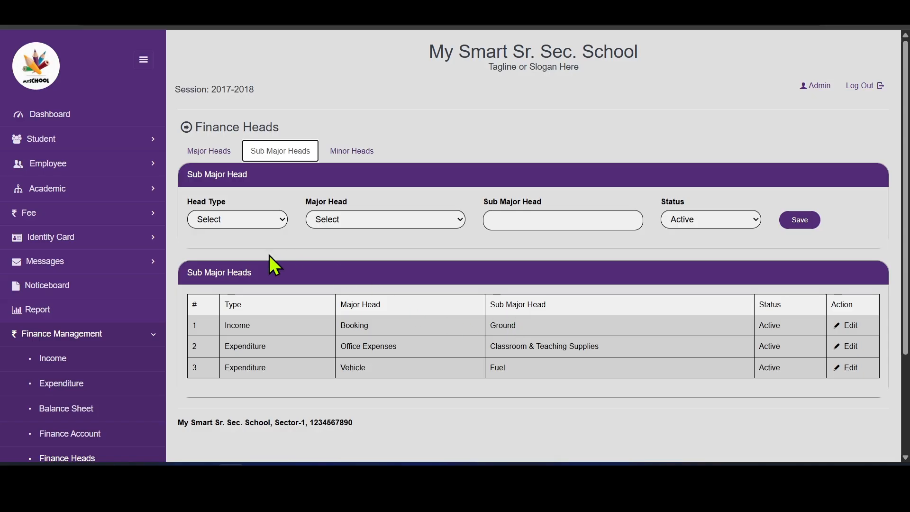
pyautogui.click(216, 151)
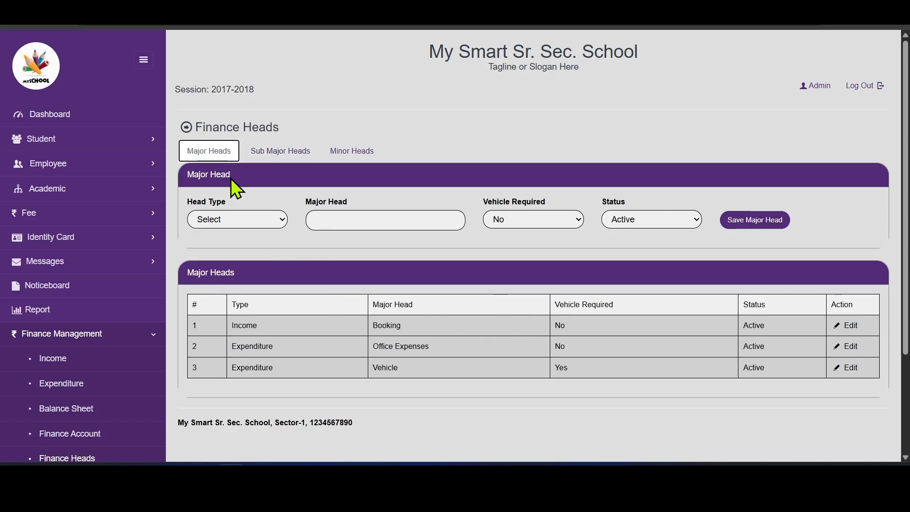
pyautogui.click(291, 155)
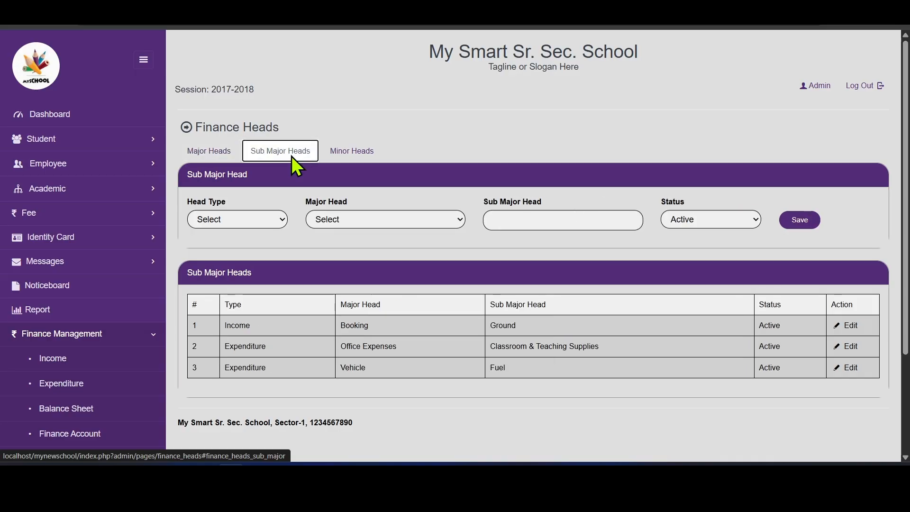
pyautogui.click(350, 154)
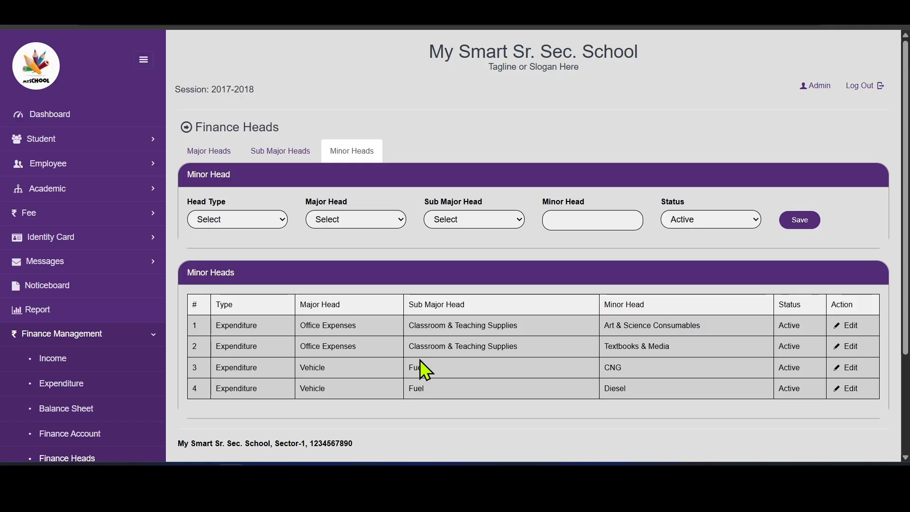
pyautogui.scroll(-1, 608, 237)
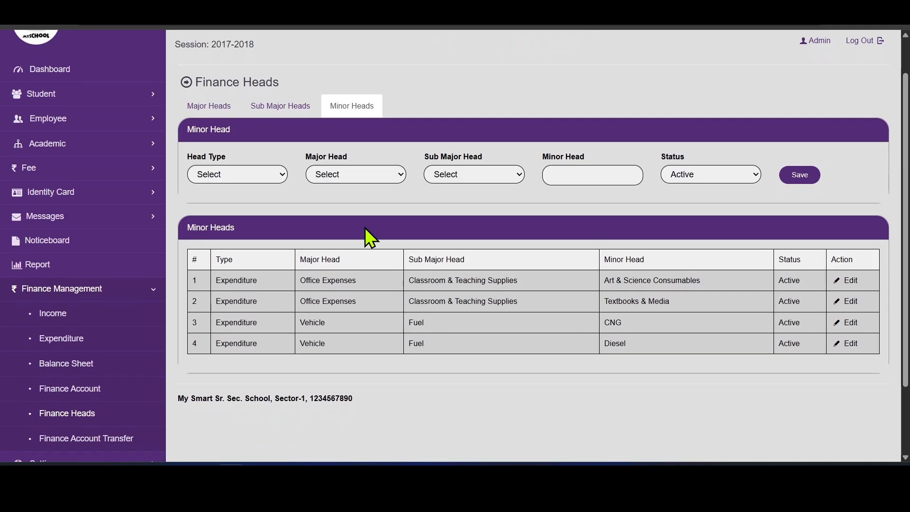
# - Start a Finance Income entry dated 16-08-2026 with Online Transfer as the payment method
pyautogui.click(69, 320)
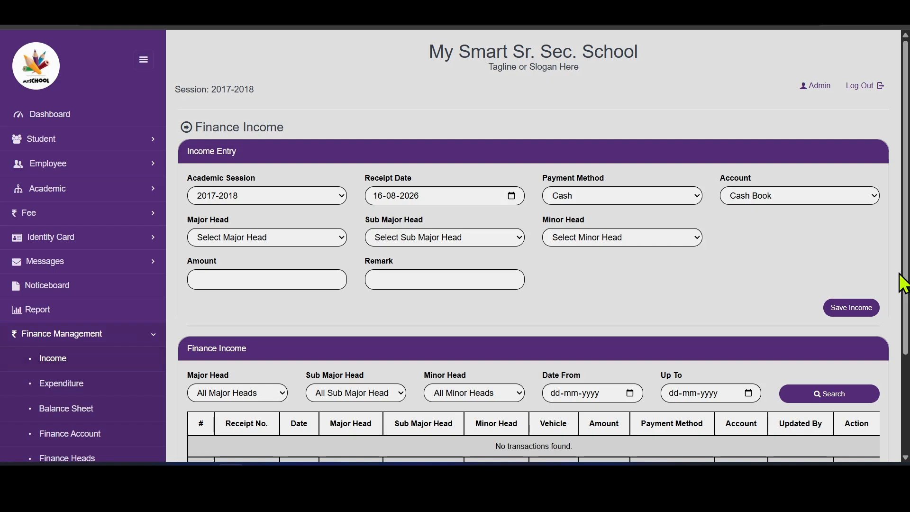
pyautogui.moveTo(903, 277); pyautogui.dragTo(906, 335)
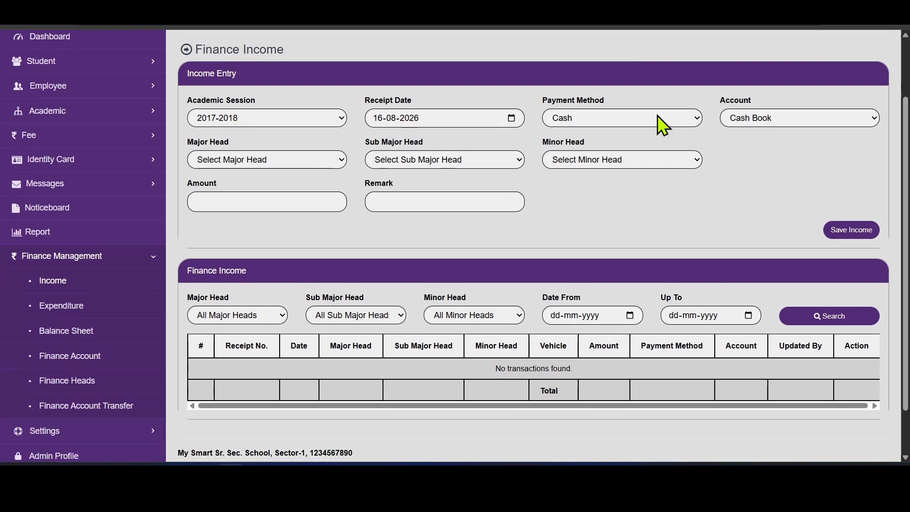
pyautogui.moveTo(907, 168); pyautogui.dragTo(907, 135)
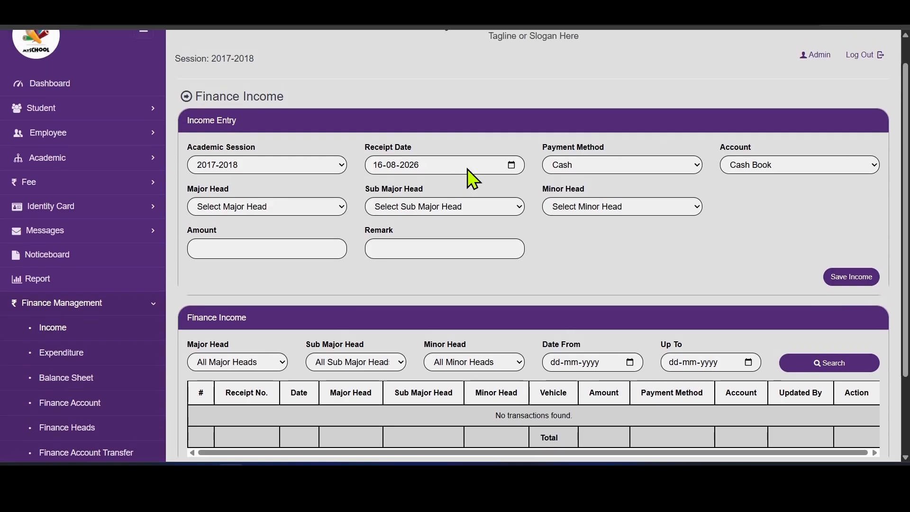
pyautogui.click(511, 166)
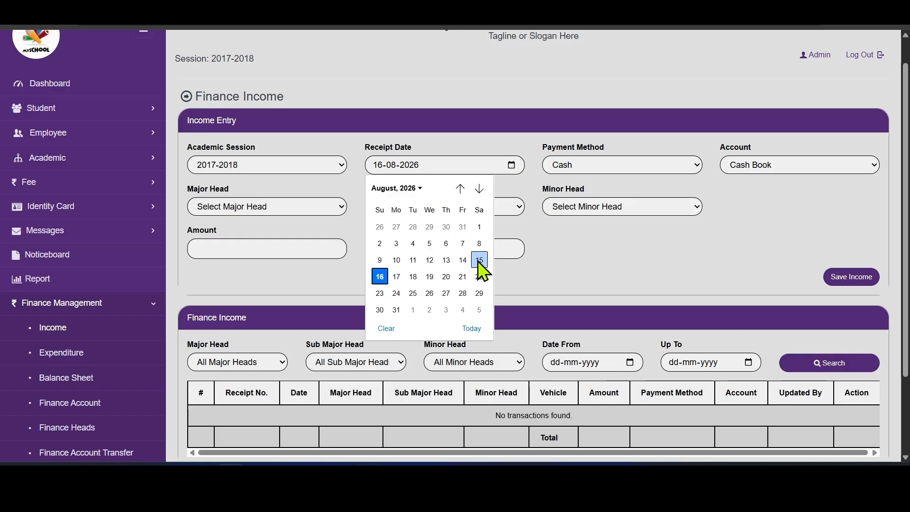
pyautogui.click(379, 277)
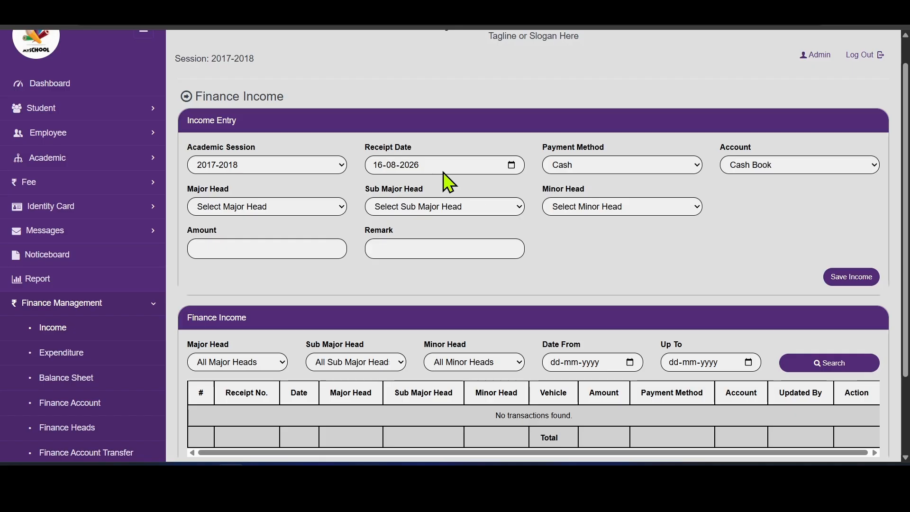
pyautogui.click(642, 169)
pyautogui.click(641, 169)
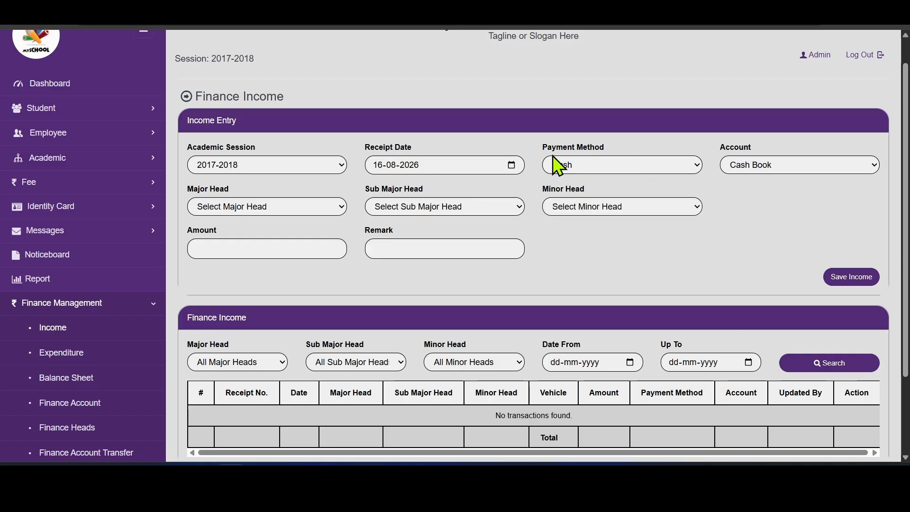
pyautogui.click(607, 166)
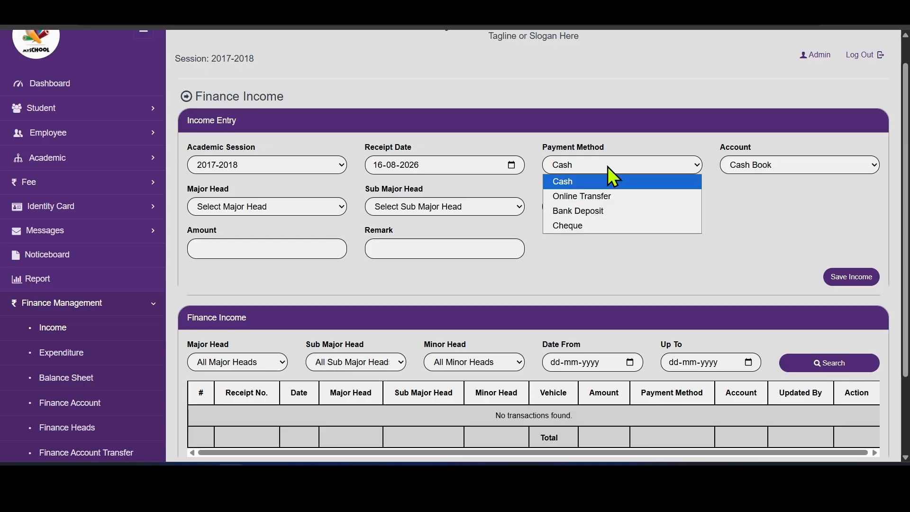
pyautogui.click(606, 199)
# - Set the income's account to SBI Current Account
pyautogui.click(783, 169)
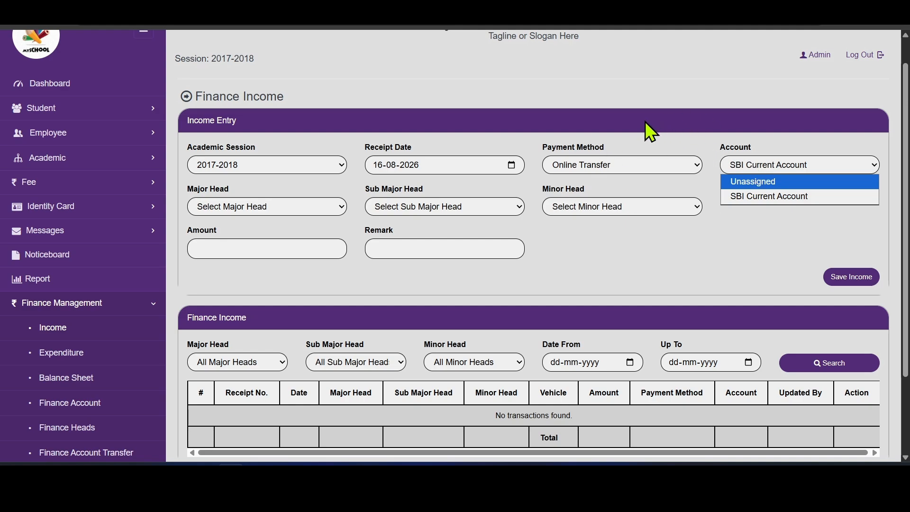
pyautogui.click(704, 147)
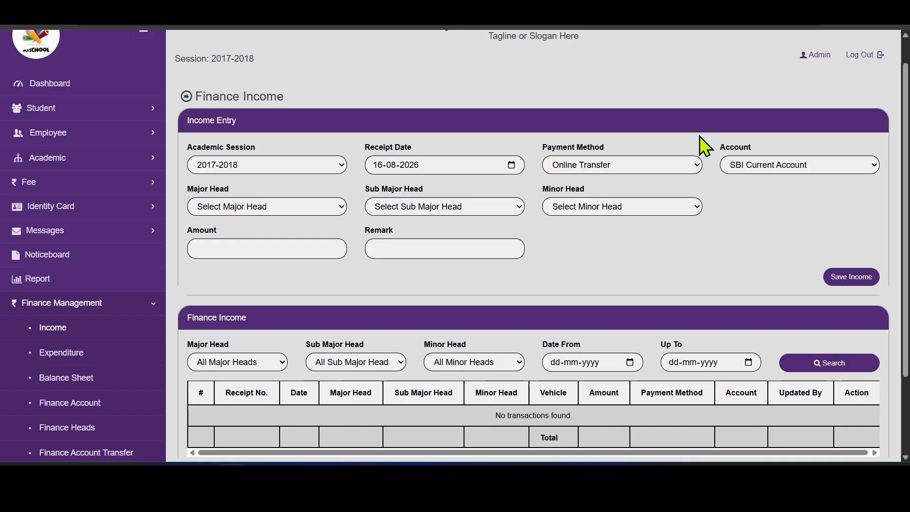
pyautogui.click(758, 165)
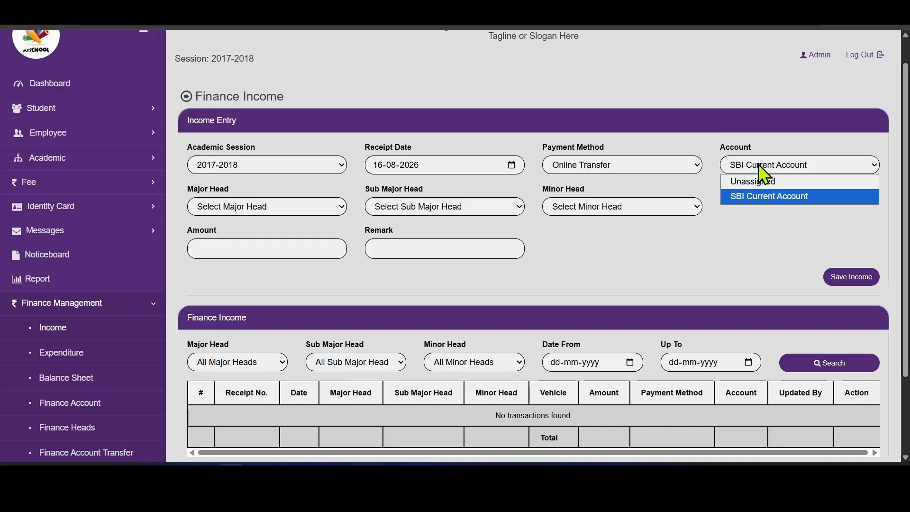
pyautogui.click(757, 181)
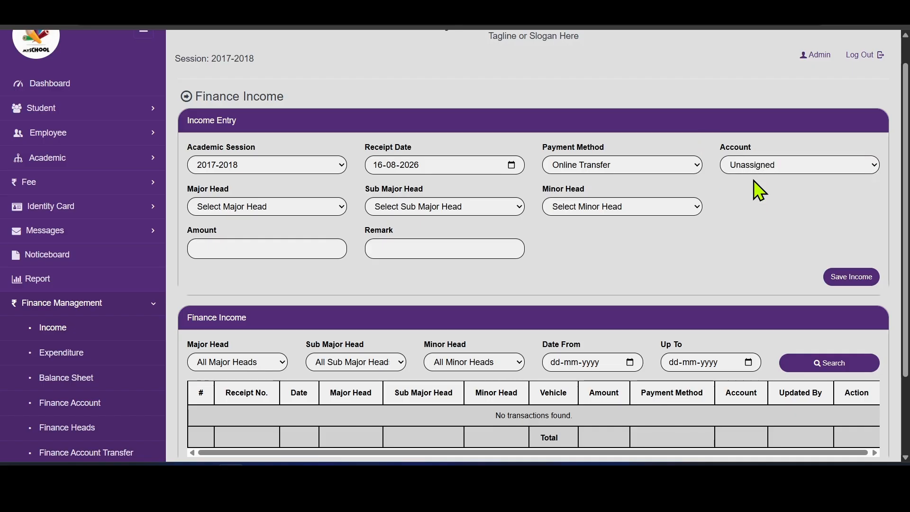
pyautogui.click(760, 166)
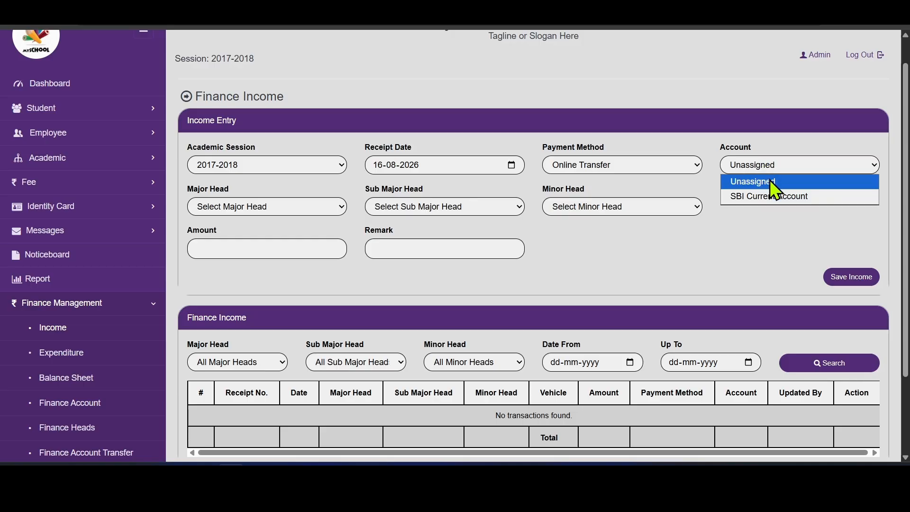
pyautogui.click(766, 196)
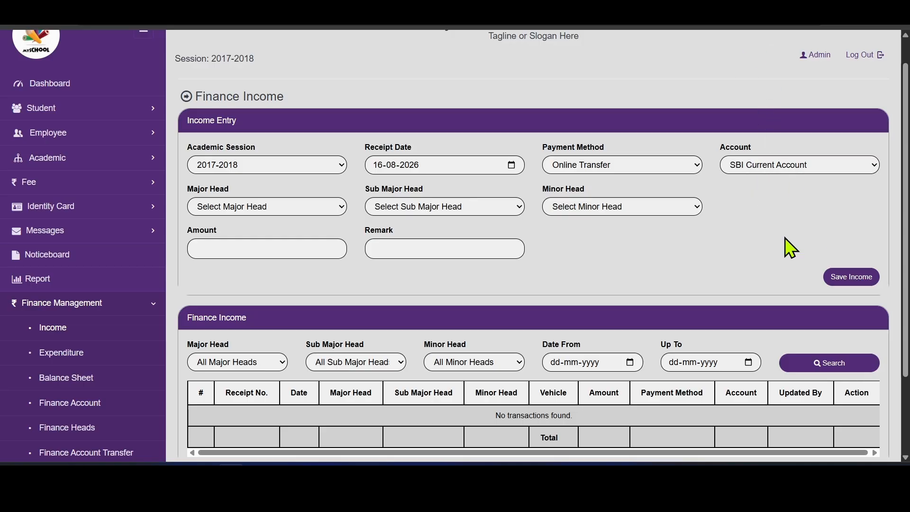
# - Set the income to Booking › Ground with amount 5000, leaving the remark empty
pyautogui.click(313, 211)
pyautogui.click(275, 238)
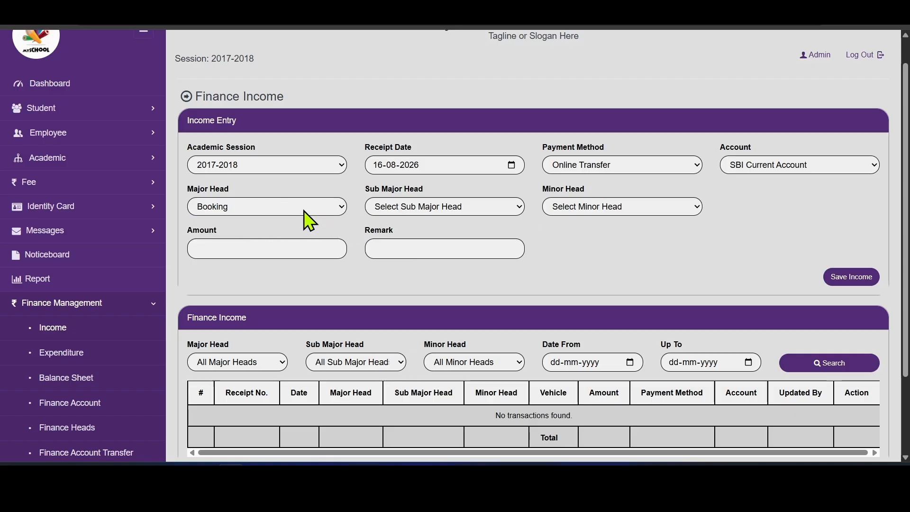
pyautogui.click(407, 210)
pyautogui.click(406, 237)
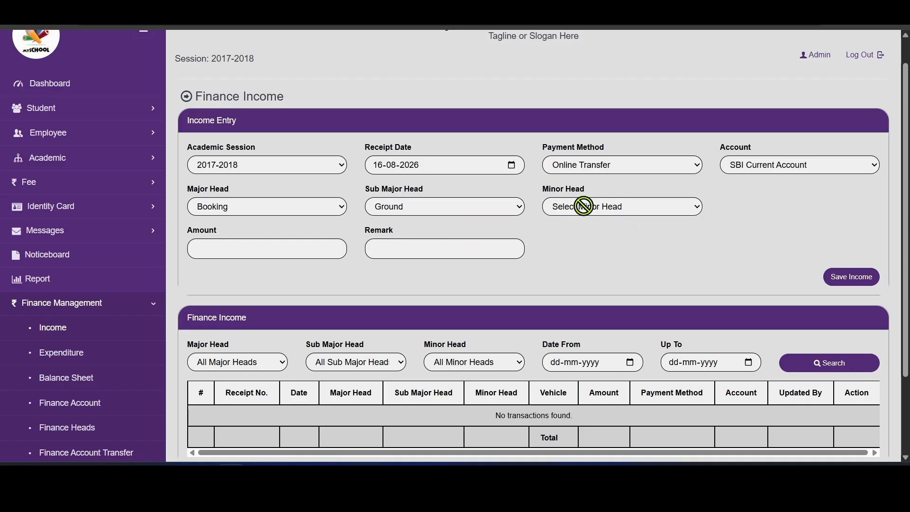
pyautogui.click(277, 248)
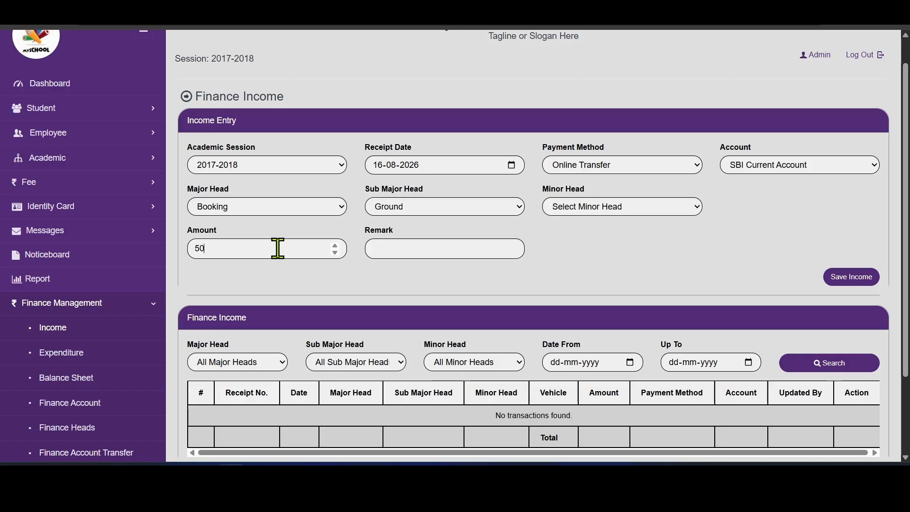
pyautogui.click(446, 250)
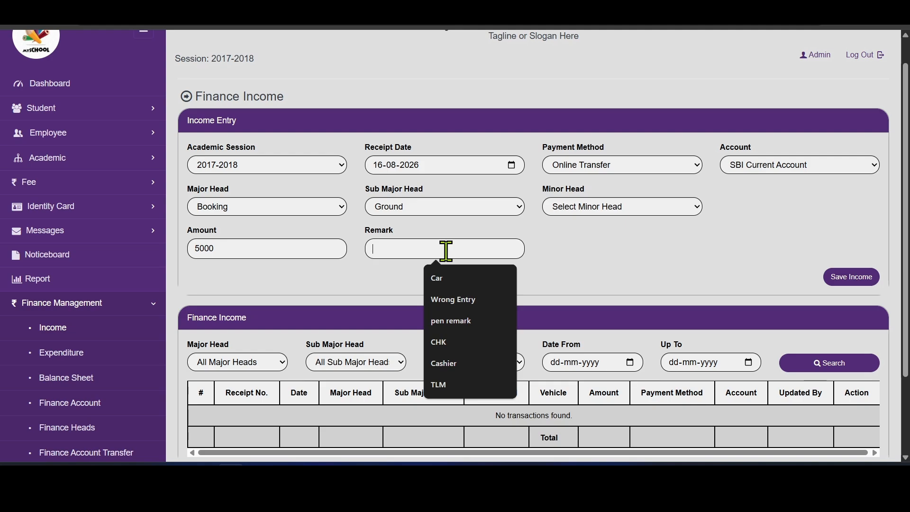
pyautogui.write('Pl')
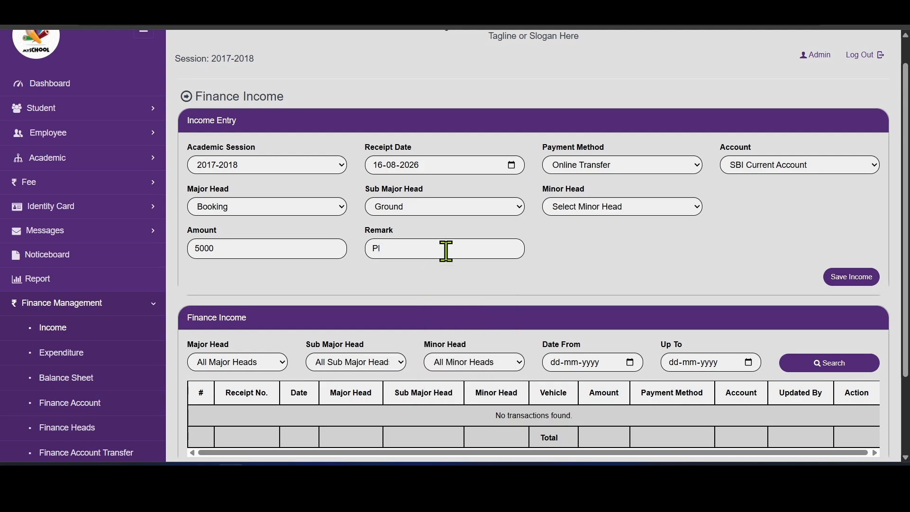
pyautogui.press('BackSpace')
pyautogui.press('BackSpace')
# - Save the income and verify the 5,000.00 Booking › Ground row in the table
pyautogui.click(837, 277)
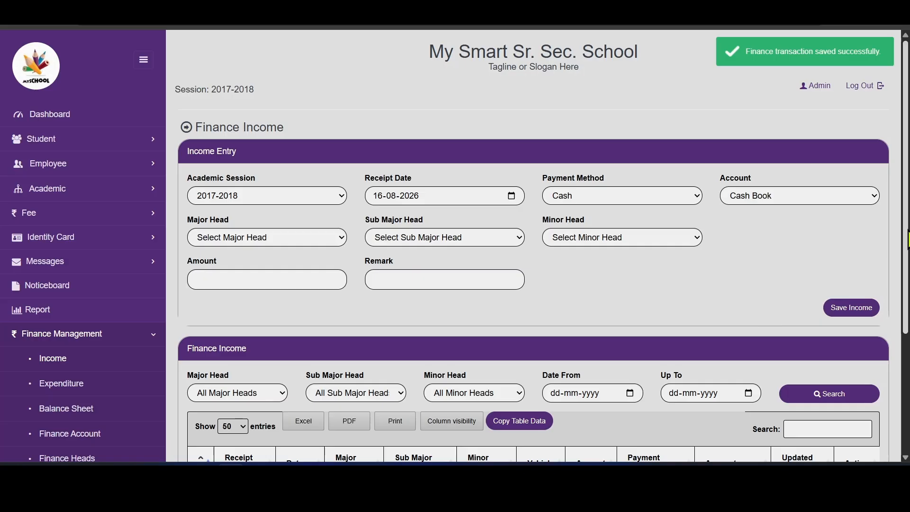
pyautogui.scroll(-3, 545, 332)
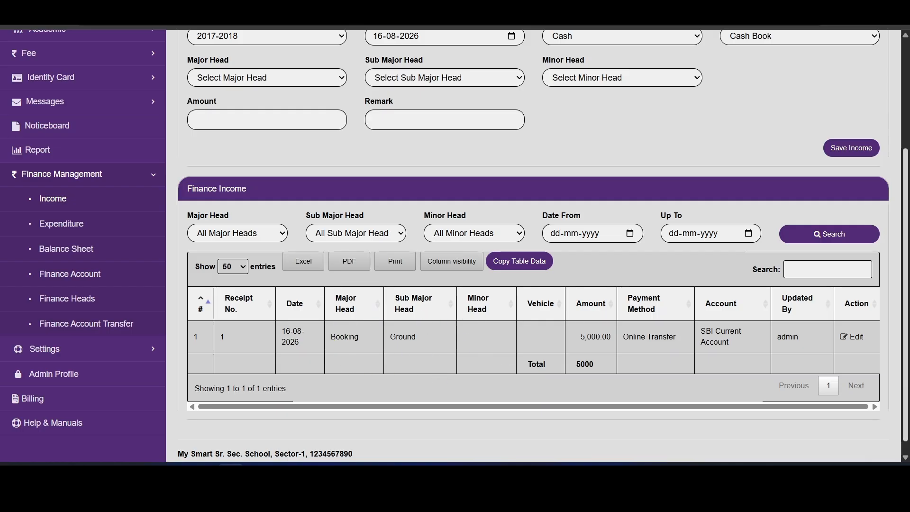
pyautogui.scroll(2, 906, 383)
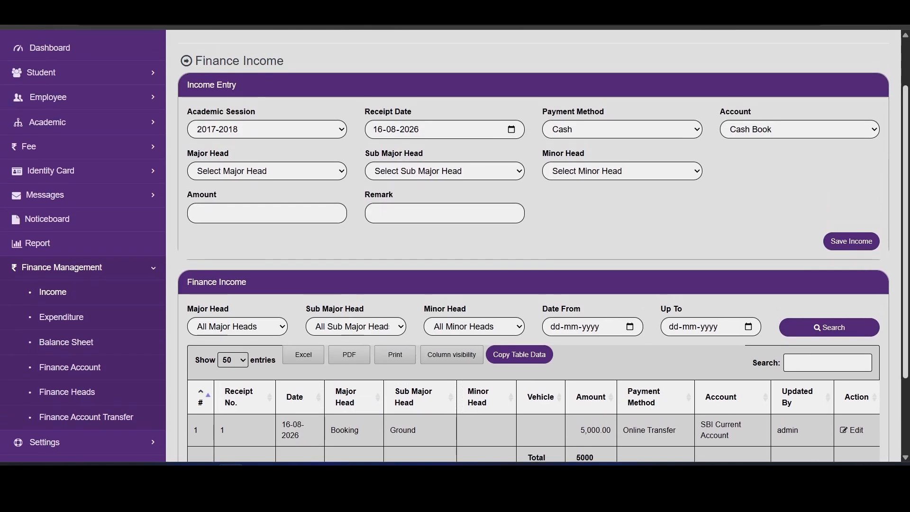
pyautogui.scroll(-1, 715, 198)
pyautogui.scroll(-1, 537, 246)
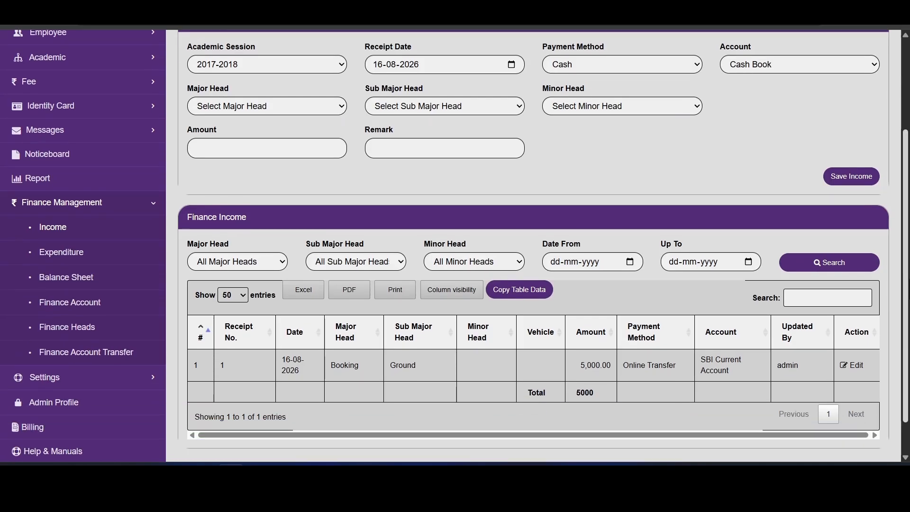
pyautogui.moveTo(906, 195); pyautogui.dragTo(906, 144)
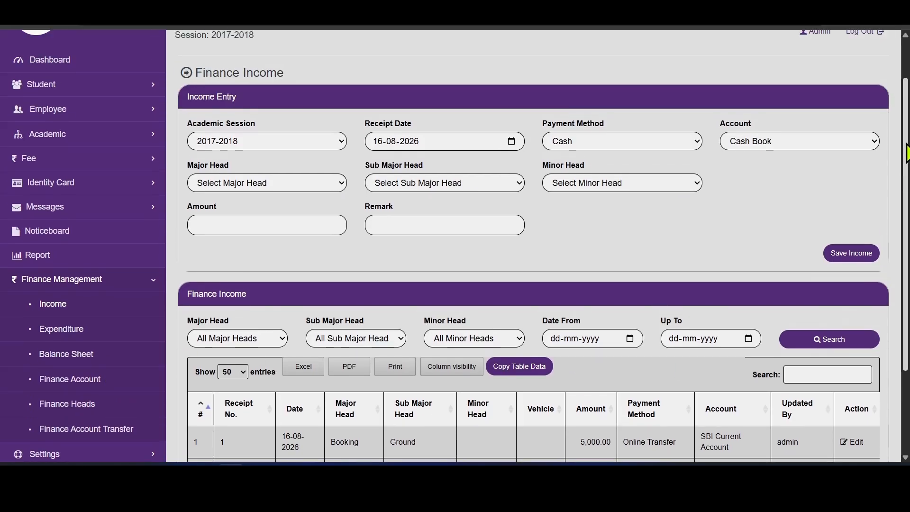
# - Fill a 2500 expenditure under Vehicle › Fuel › Diesel charged to Bus DL01-AB1001
pyautogui.click(52, 328)
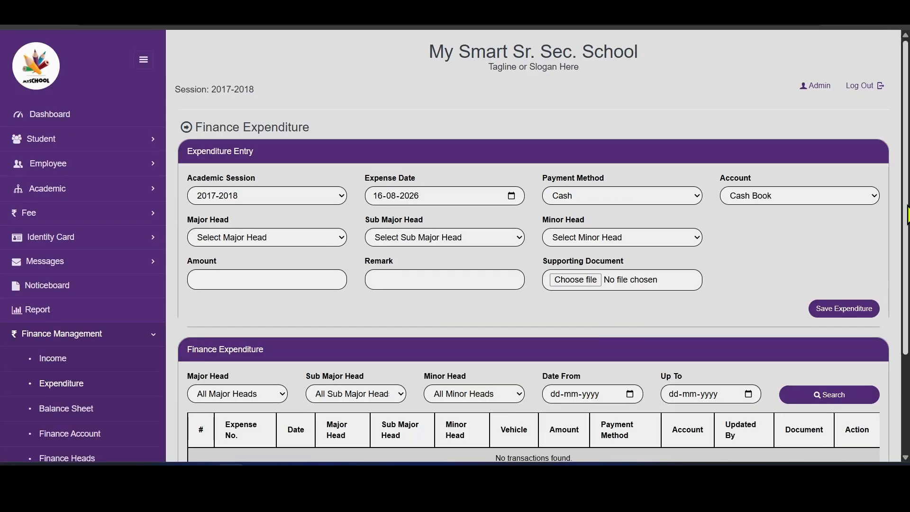
pyautogui.scroll(-1, 905, 259)
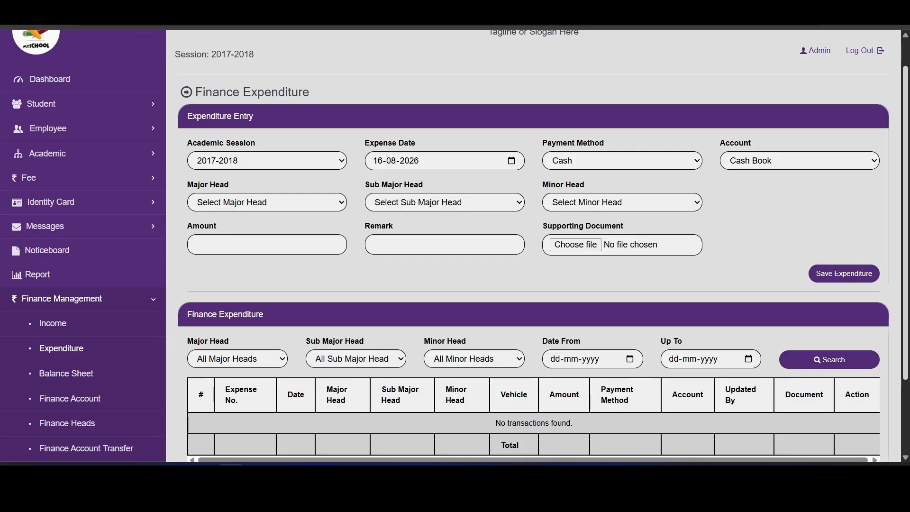
pyautogui.scroll(-1, 454, 246)
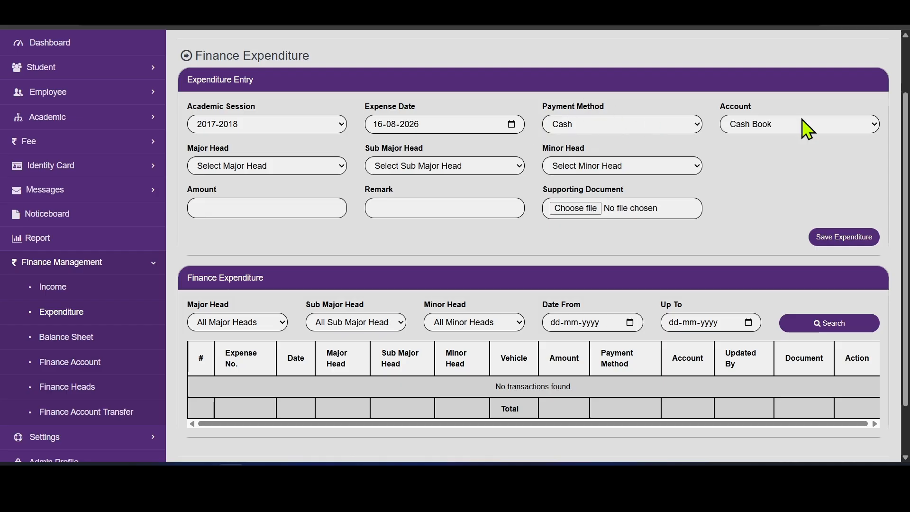
pyautogui.click(318, 165)
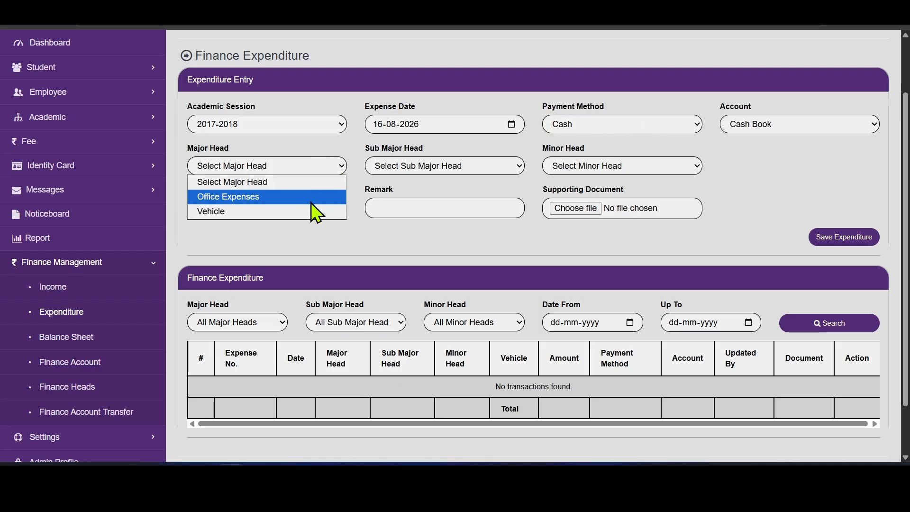
pyautogui.click(301, 213)
pyautogui.click(492, 169)
pyautogui.click(467, 196)
pyautogui.click(648, 168)
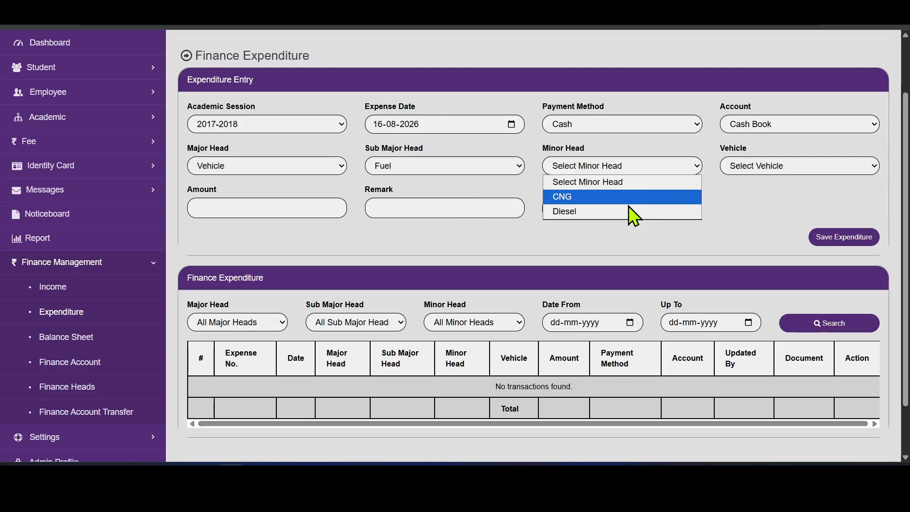
pyautogui.click(624, 211)
pyautogui.click(806, 166)
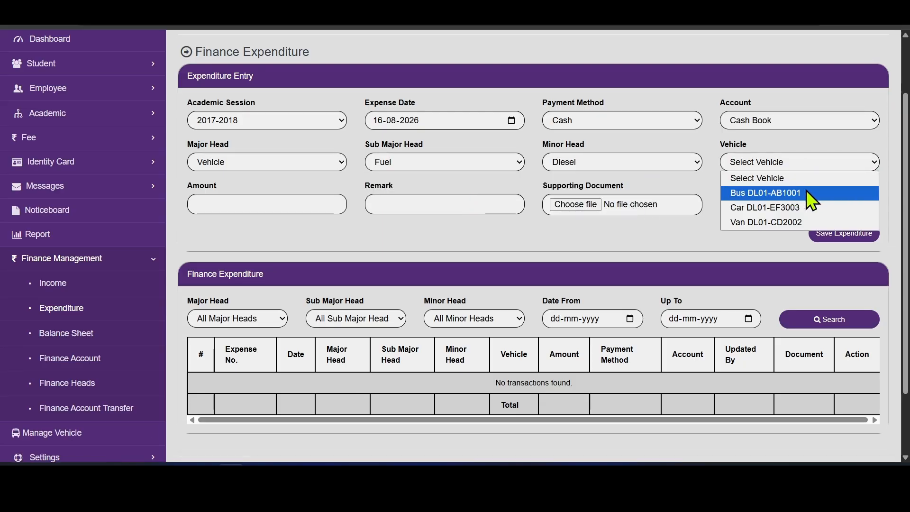
pyautogui.click(801, 192)
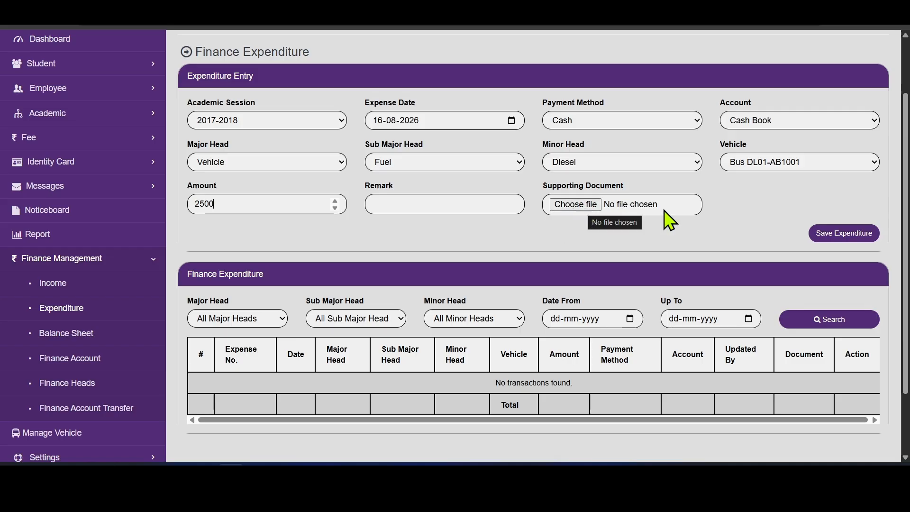
# - Attempt to save the expenditure, refused without a document, and expand the Settings section
pyautogui.click(833, 238)
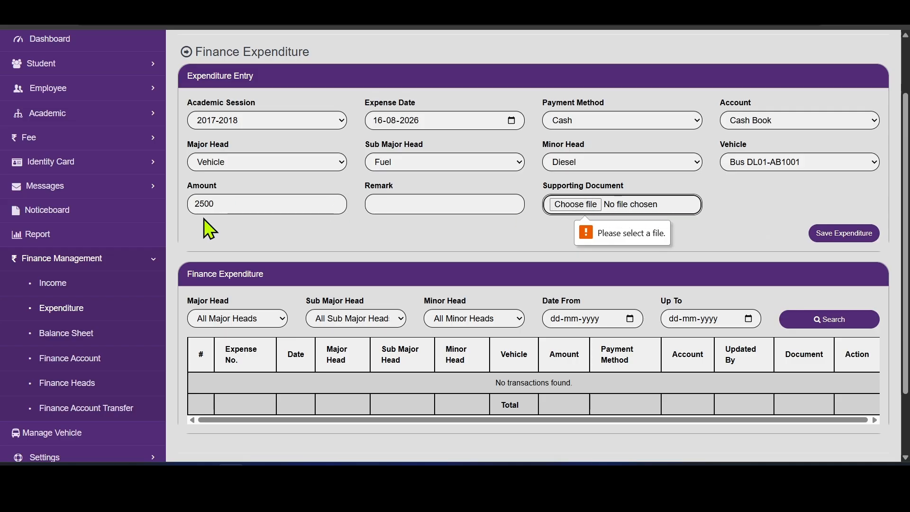
pyautogui.click(126, 263)
pyautogui.click(120, 312)
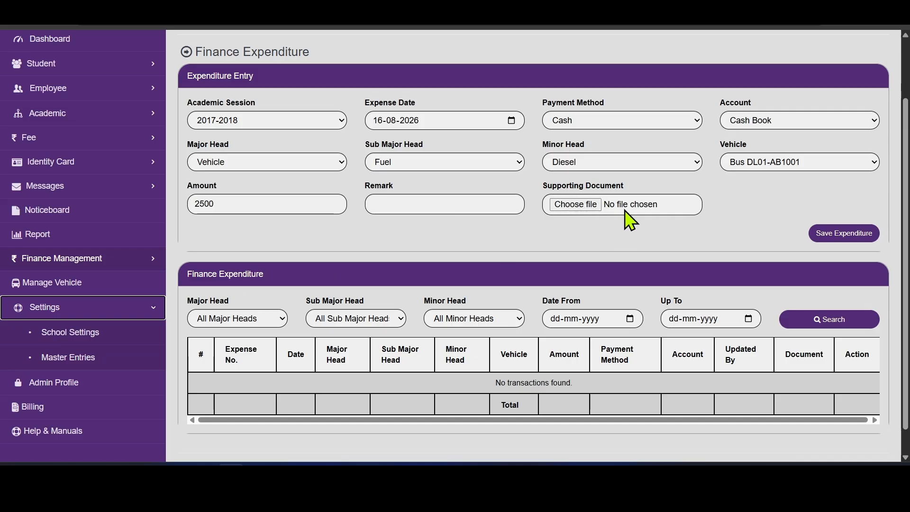
# - Load the Finance Management module's permission details under Master Entries › User Permission
pyautogui.click(89, 363)
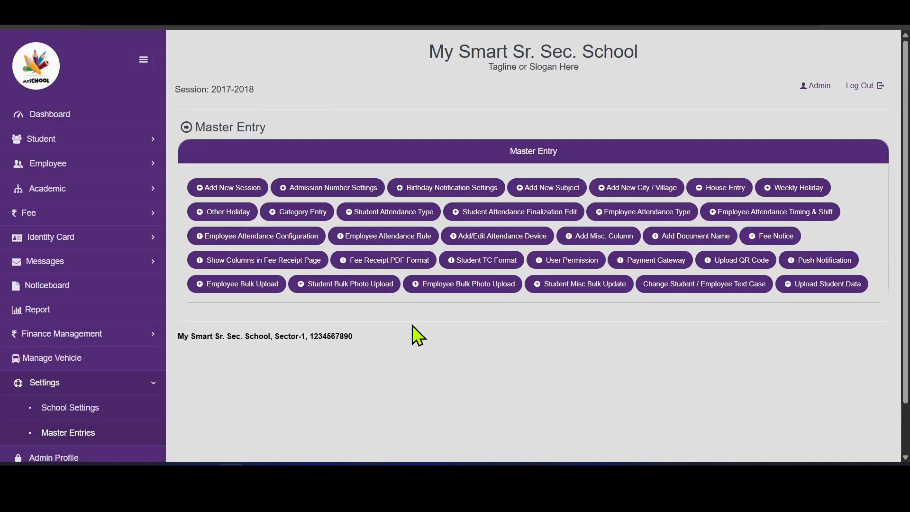
pyautogui.click(579, 260)
pyautogui.click(453, 132)
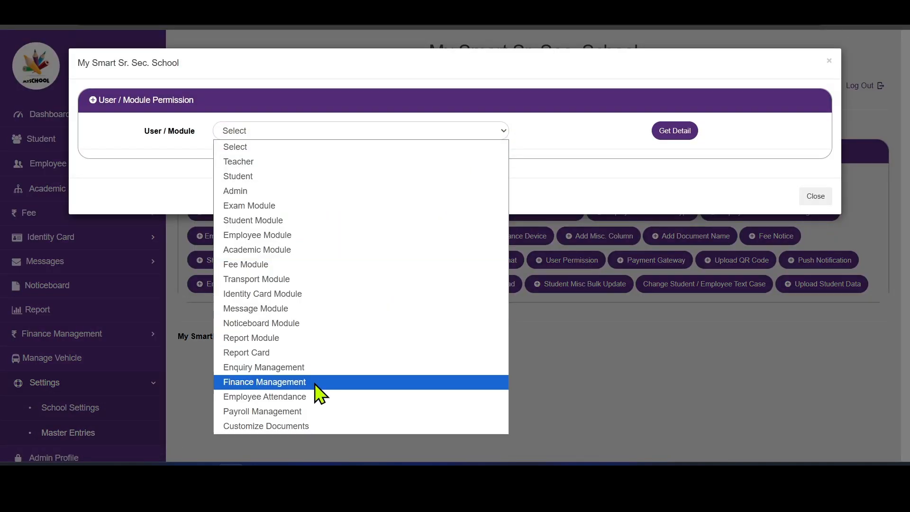
pyautogui.click(309, 382)
pyautogui.click(672, 133)
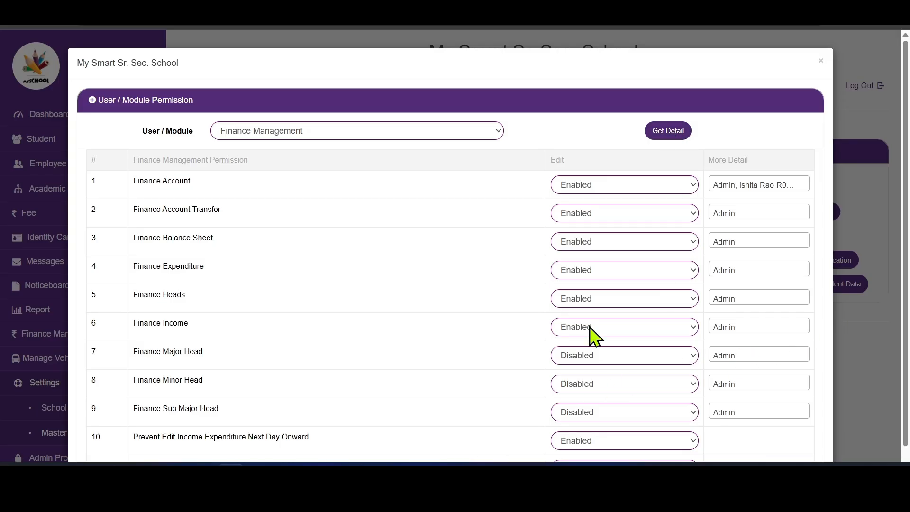
# - Set Supporting Document Required For Expenditure to Disabled and save the updated permissions
pyautogui.scroll(-2, 905, 408)
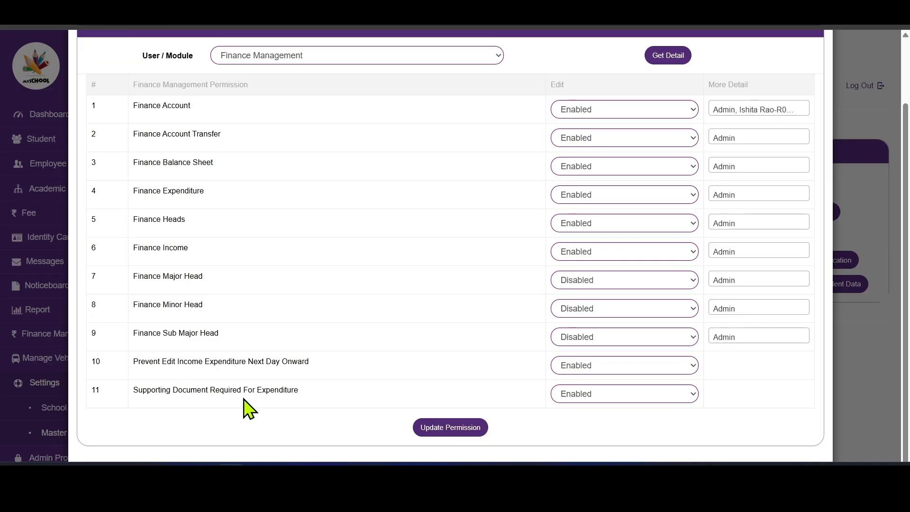
pyautogui.click(587, 394)
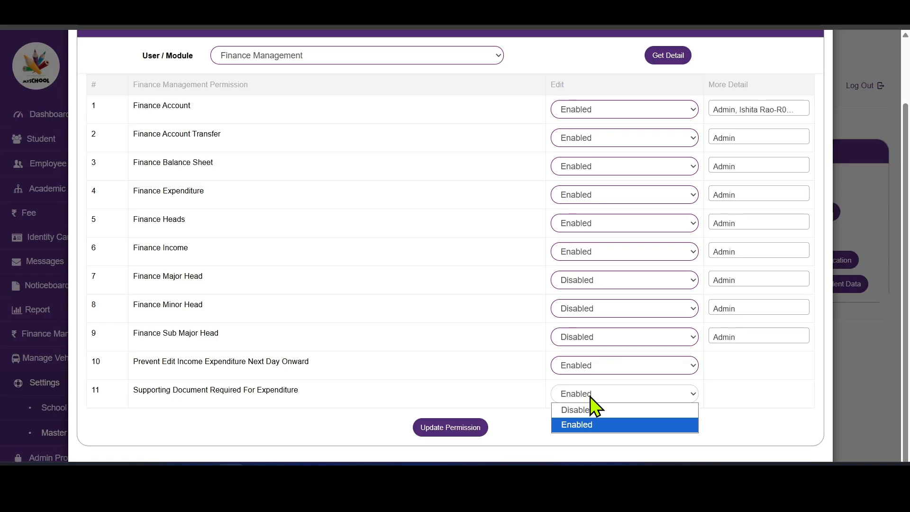
pyautogui.click(588, 413)
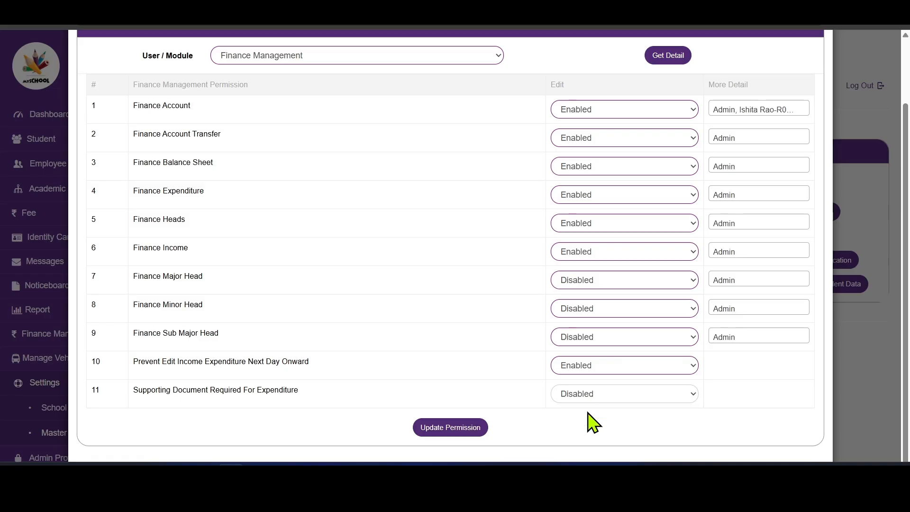
pyautogui.click(459, 429)
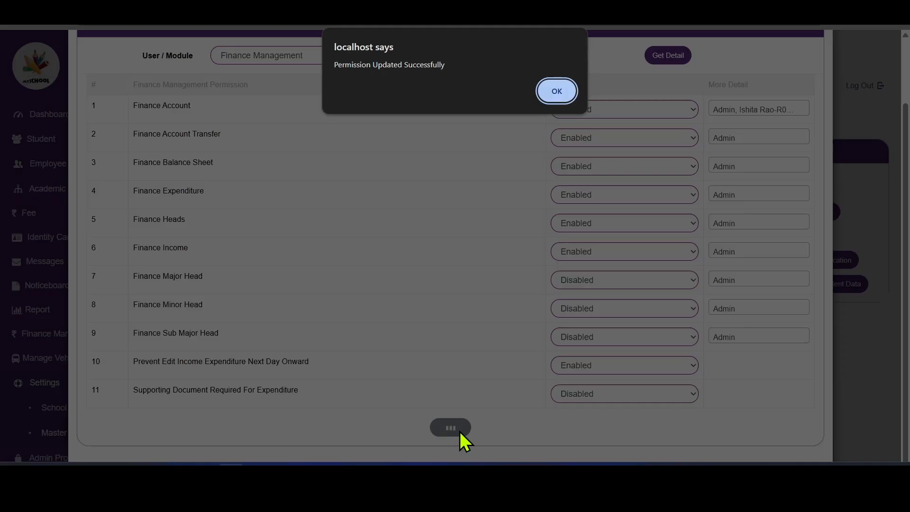
pyautogui.click(556, 91)
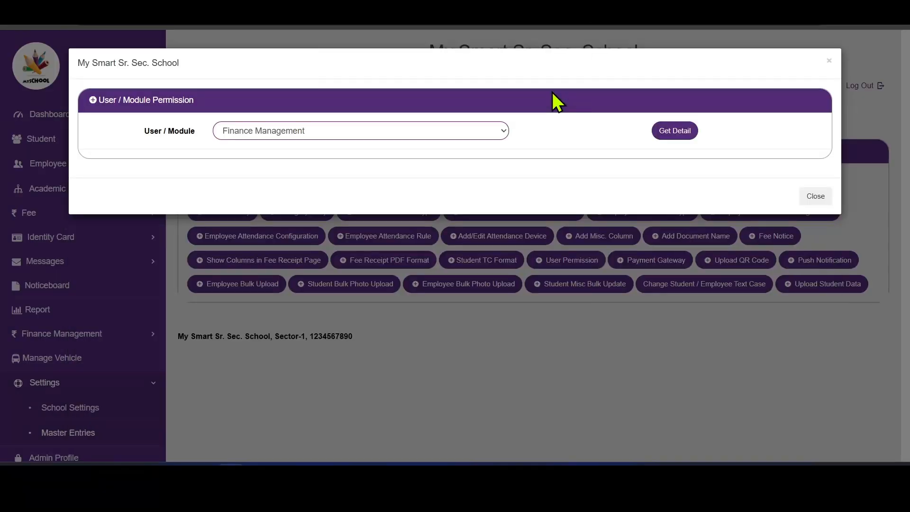
pyautogui.click(895, 232)
pyautogui.click(102, 337)
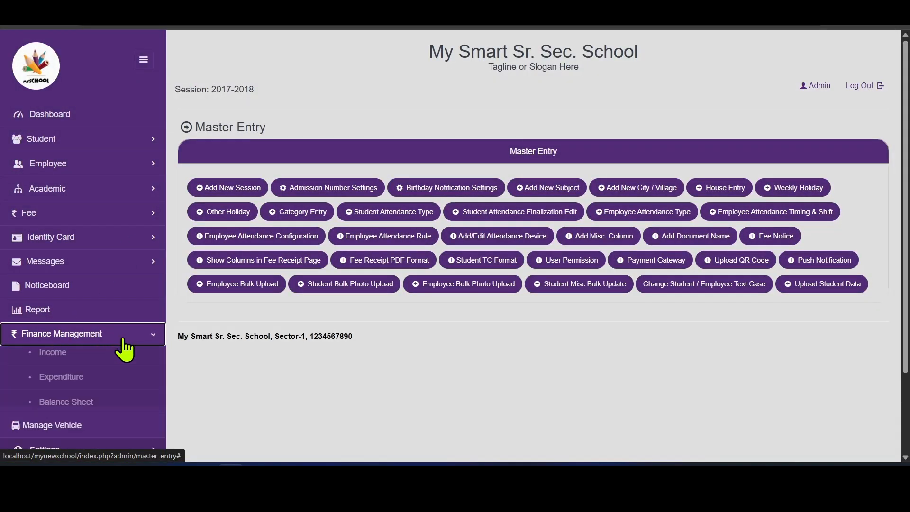
# - Start a cash expenditure on the Finance Expenditure page under Vehicle › Fuel
pyautogui.click(74, 385)
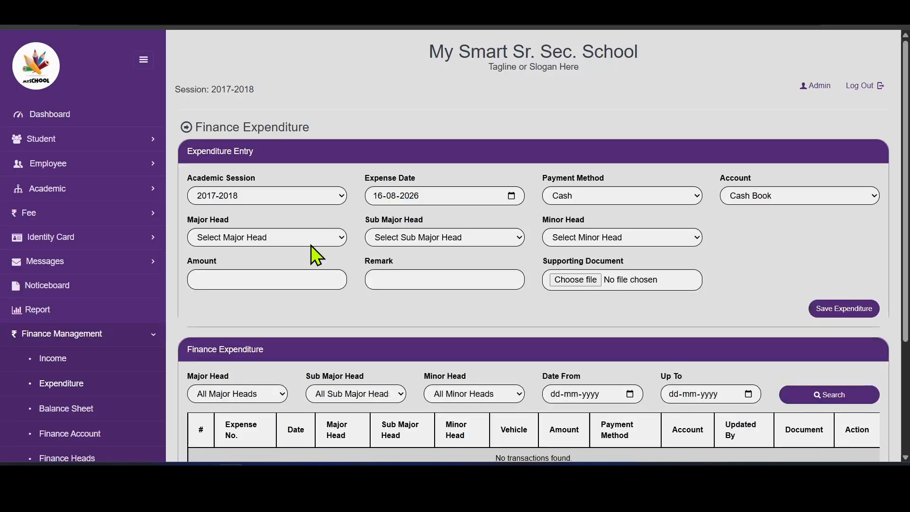
pyautogui.click(596, 198)
pyautogui.click(597, 199)
pyautogui.click(239, 237)
pyautogui.click(236, 283)
pyautogui.click(390, 235)
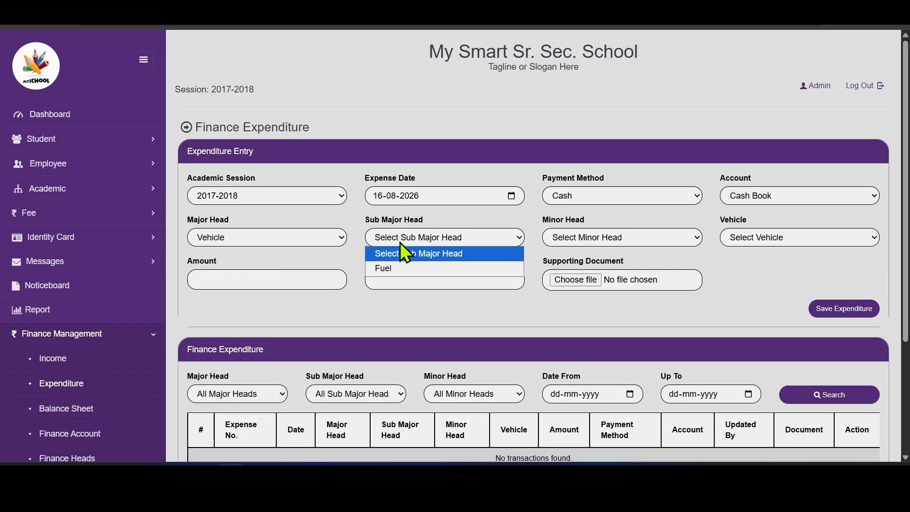
pyautogui.click(396, 267)
# - Pick minor head Diesel and bus DL01-AB1001, save the 2,500 expense, and check the list
pyautogui.click(620, 237)
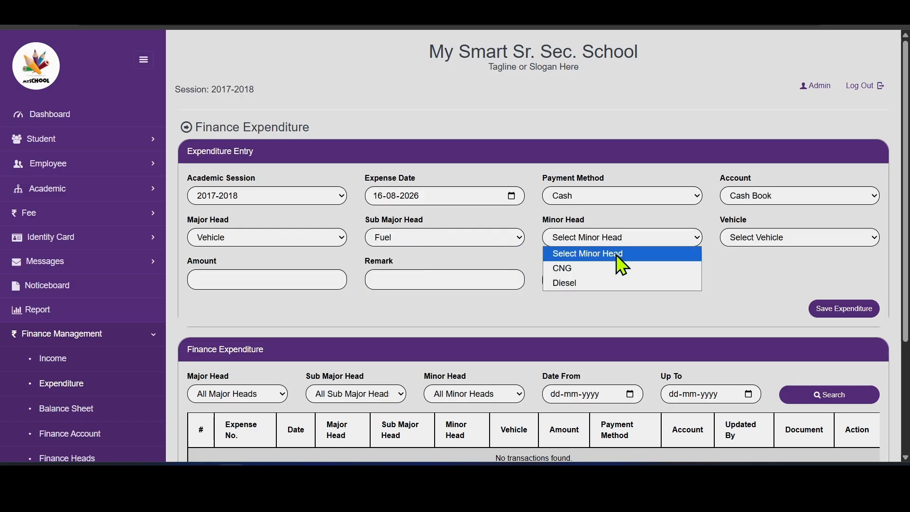
pyautogui.click(575, 283)
pyautogui.click(781, 241)
pyautogui.click(765, 268)
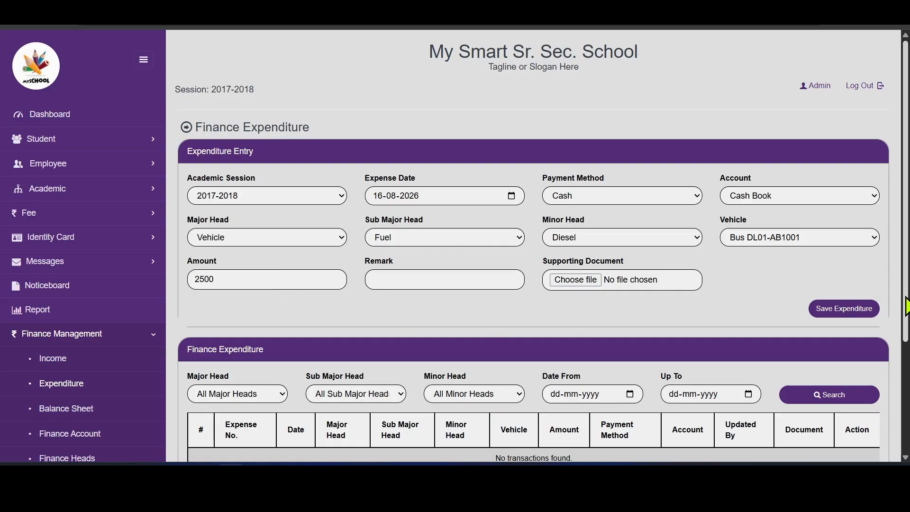
pyautogui.moveTo(904, 308); pyautogui.dragTo(905, 327)
pyautogui.click(863, 281)
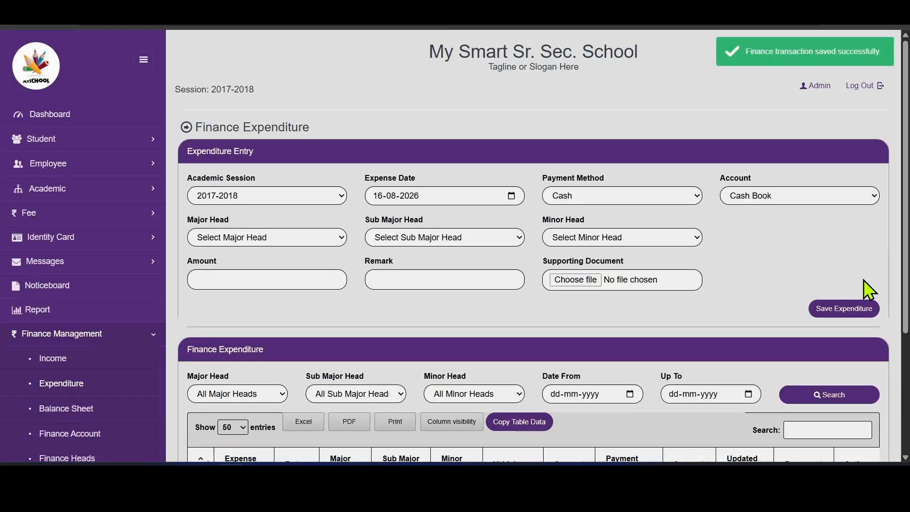
pyautogui.scroll(-3, 906, 243)
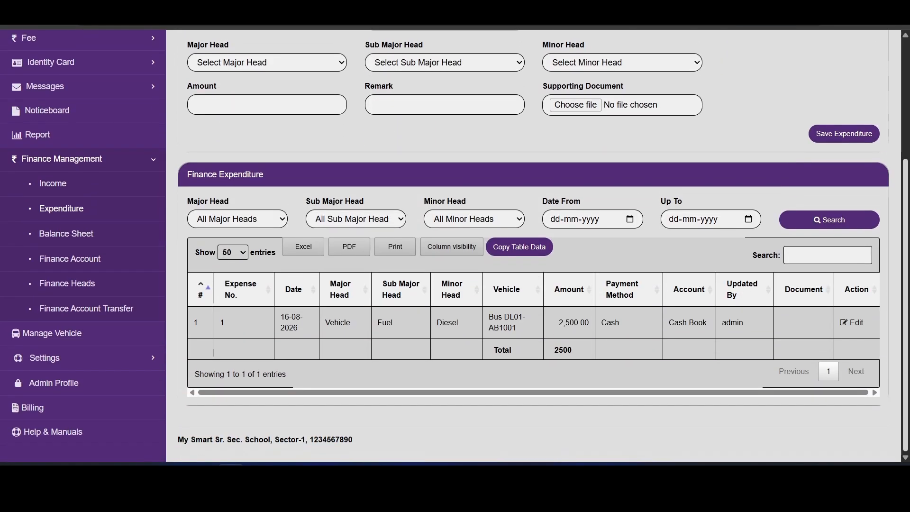
pyautogui.scroll(1, 715, 303)
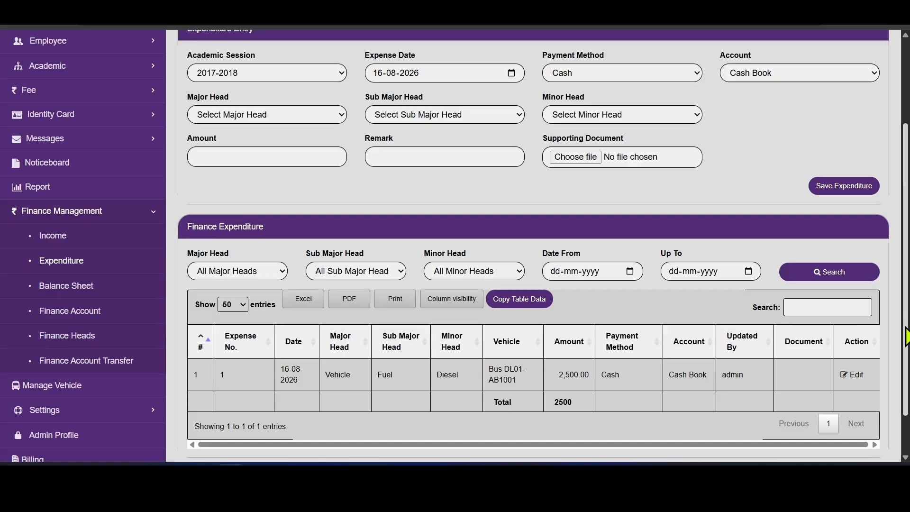
pyautogui.scroll(1, 906, 334)
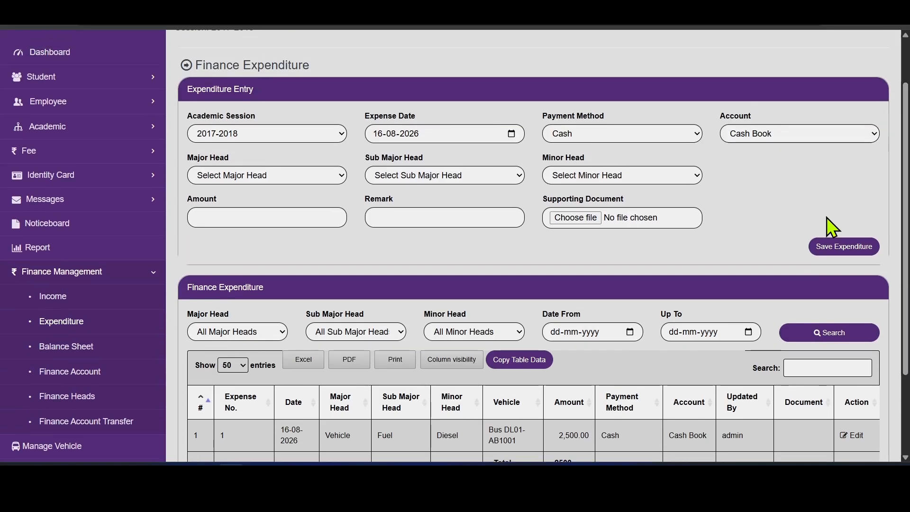
# - Save a 1,000 cash expense for Office Expenses › Classroom & Teaching Supplies › Art & Science Consumables
pyautogui.click(281, 178)
pyautogui.click(274, 207)
pyautogui.click(454, 179)
pyautogui.click(450, 208)
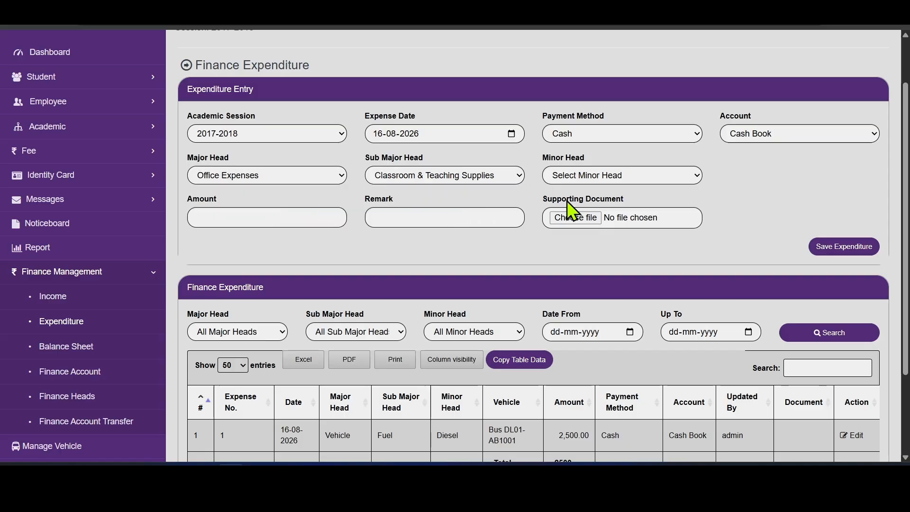
pyautogui.click(630, 179)
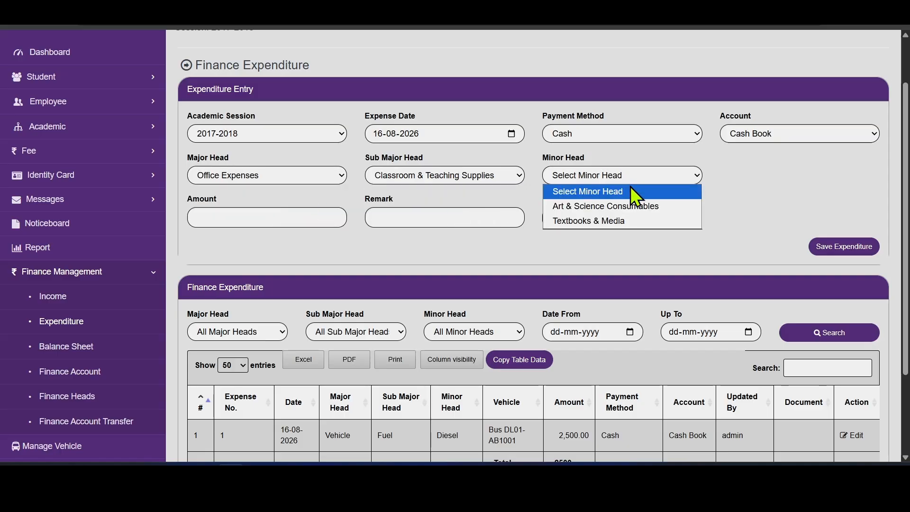
pyautogui.click(628, 211)
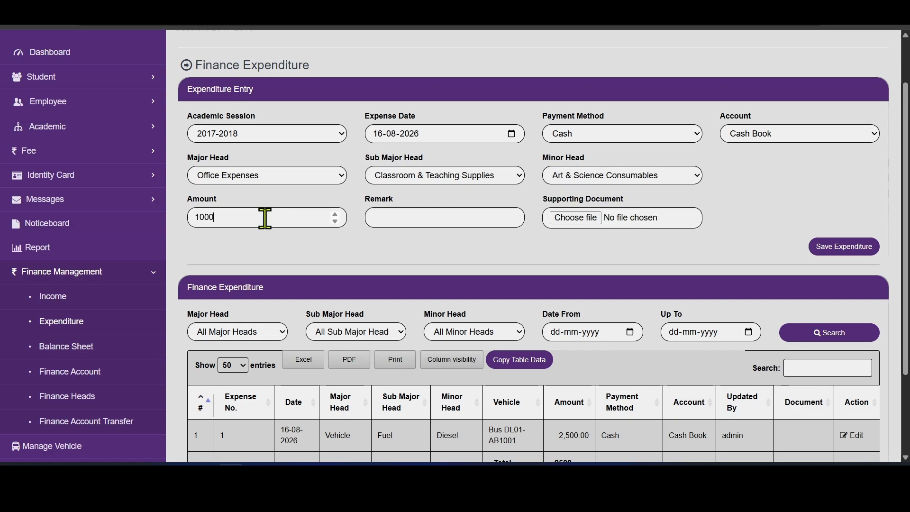
pyautogui.click(839, 248)
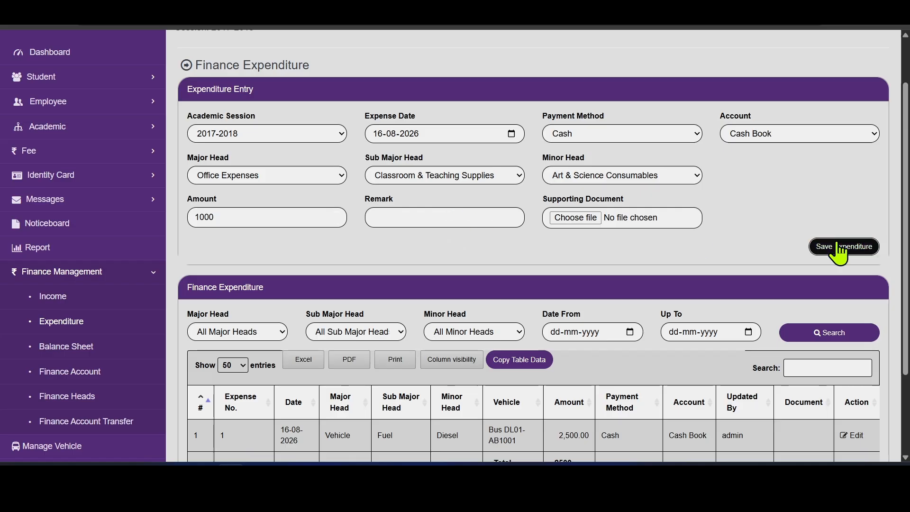
pyautogui.scroll(-3, 907, 232)
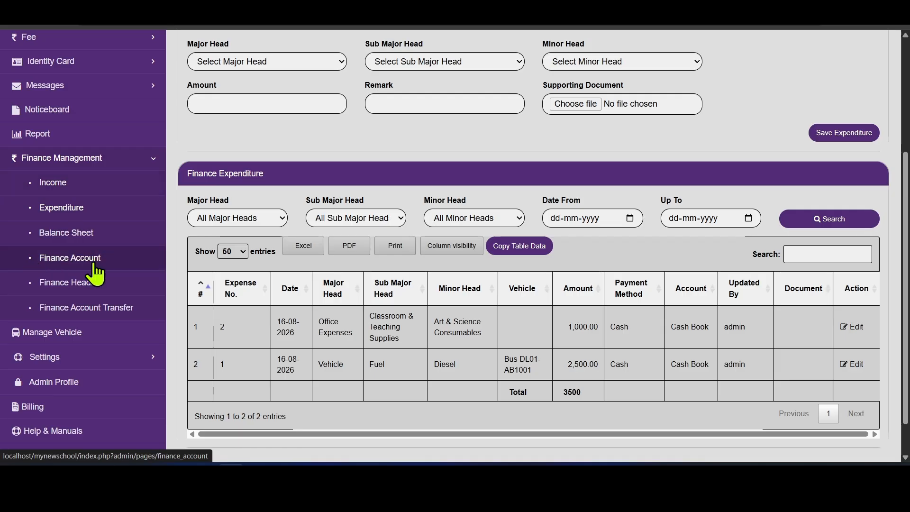
pyautogui.click(60, 265)
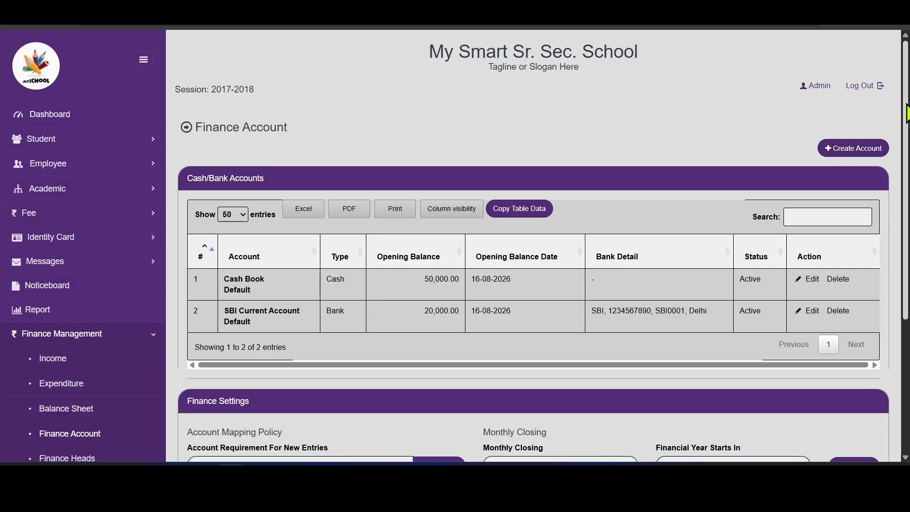
pyautogui.moveTo(906, 114); pyautogui.dragTo(903, 197)
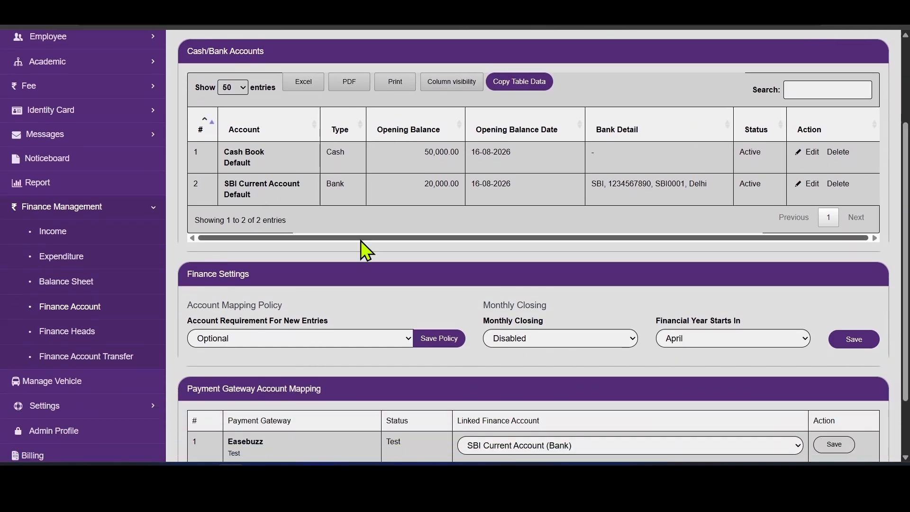
pyautogui.click(71, 331)
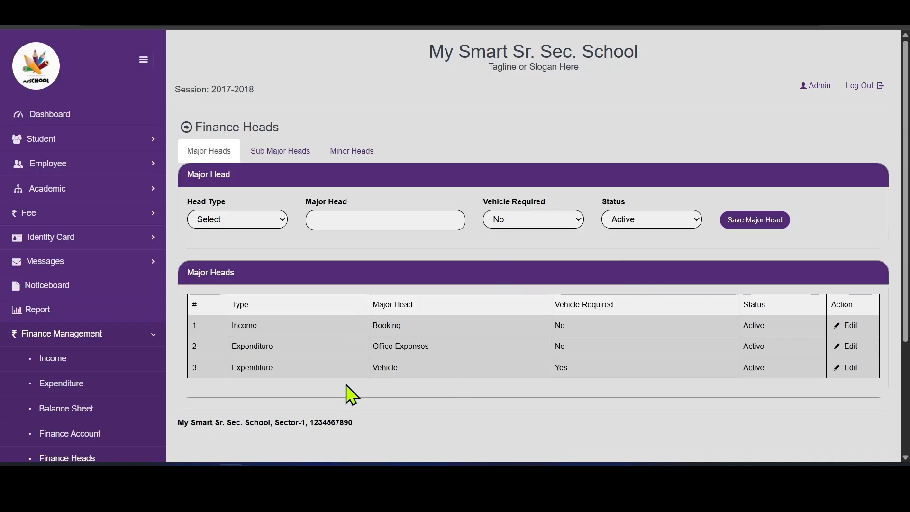
pyautogui.click(32, 358)
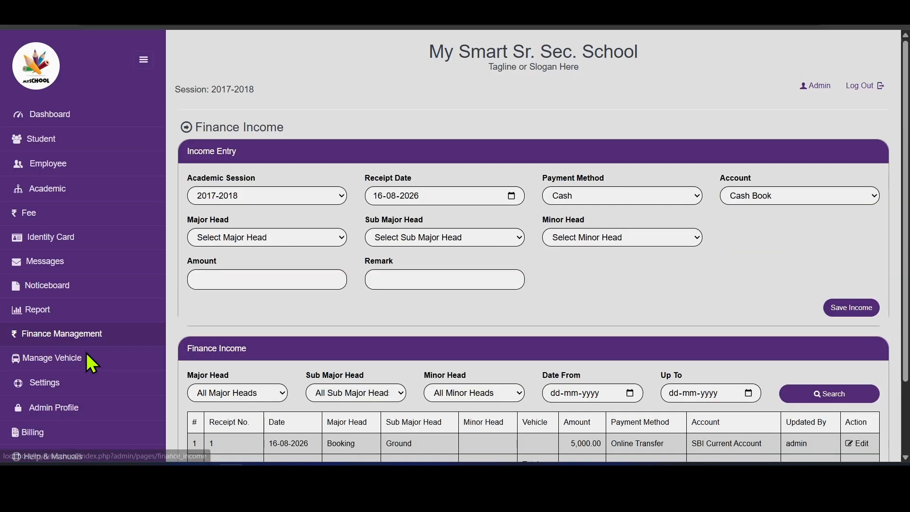
pyautogui.scroll(-2, 902, 213)
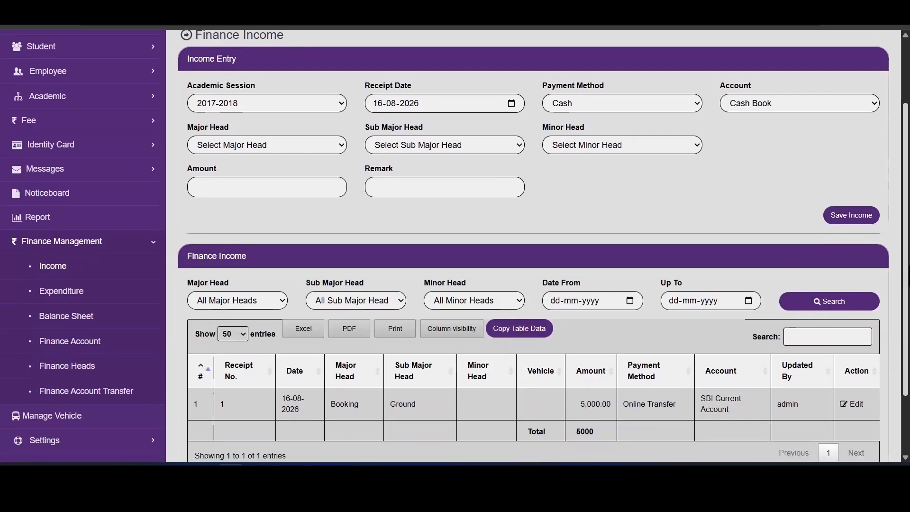
pyautogui.click(148, 292)
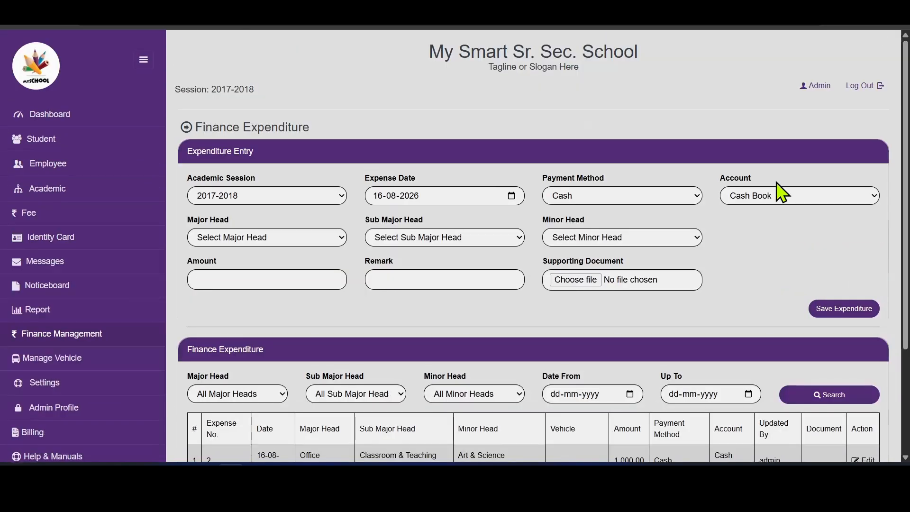
pyautogui.scroll(-3, 893, 189)
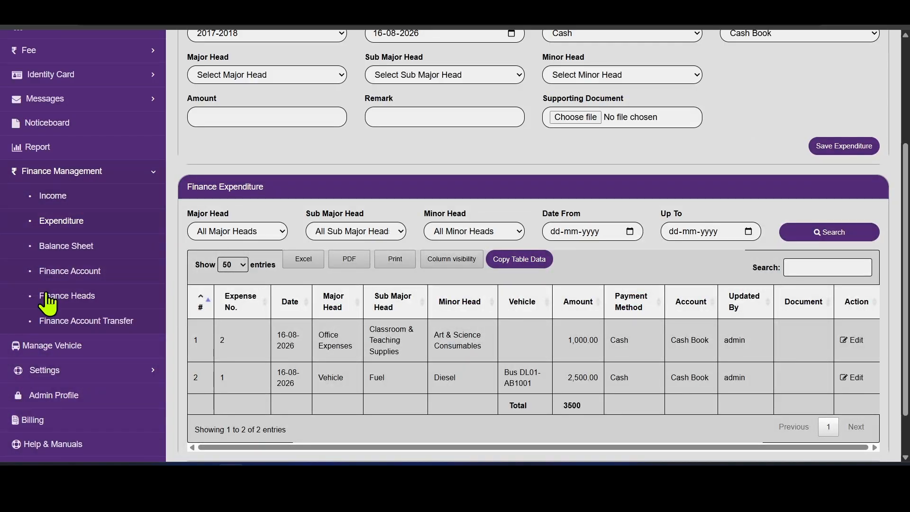
# - Save a 10,000 transfer from Cash Book to SBI Current Account with reference number 12
pyautogui.click(100, 319)
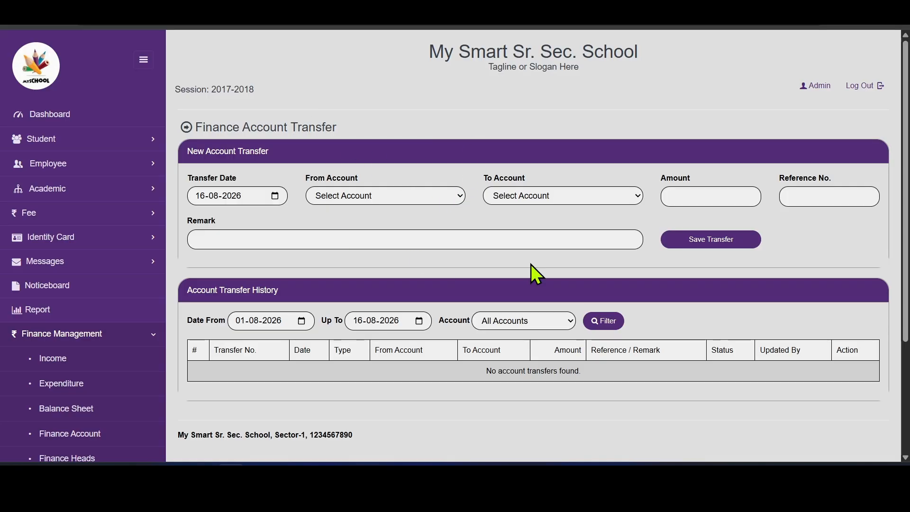
pyautogui.click(422, 195)
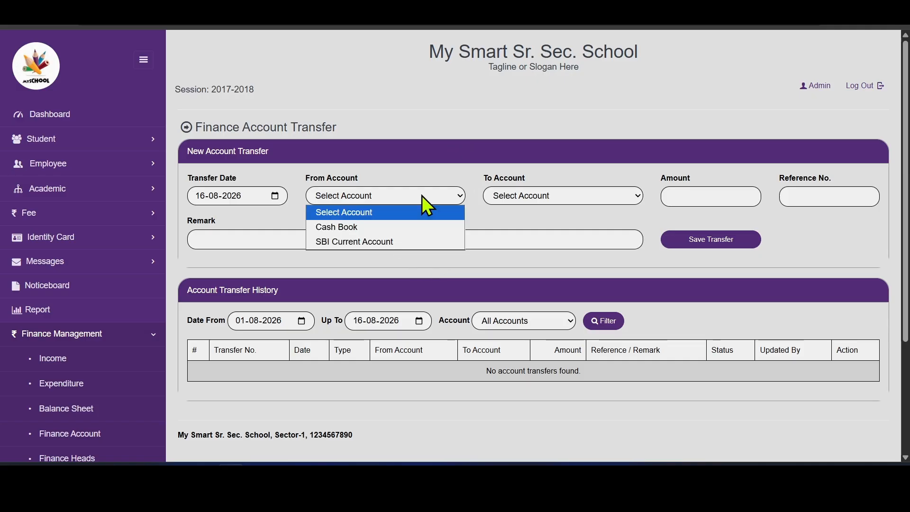
pyautogui.click(407, 228)
pyautogui.click(546, 195)
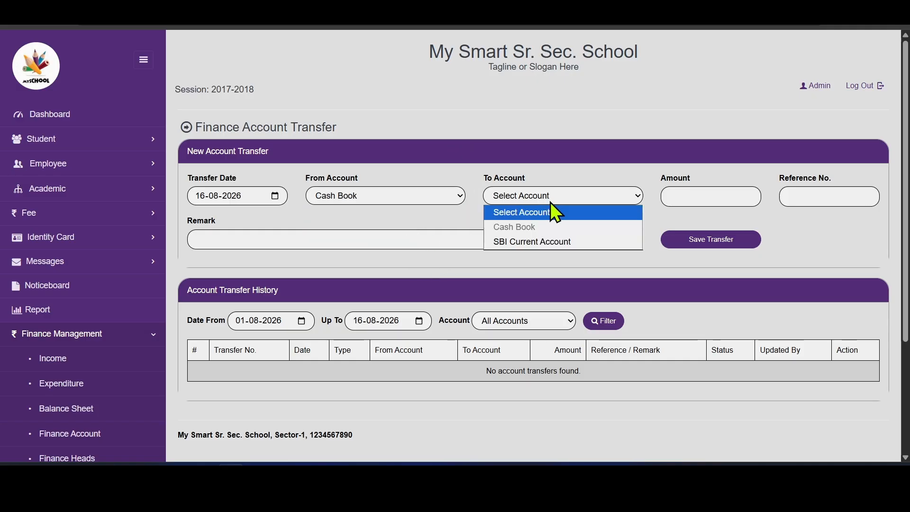
pyautogui.click(533, 241)
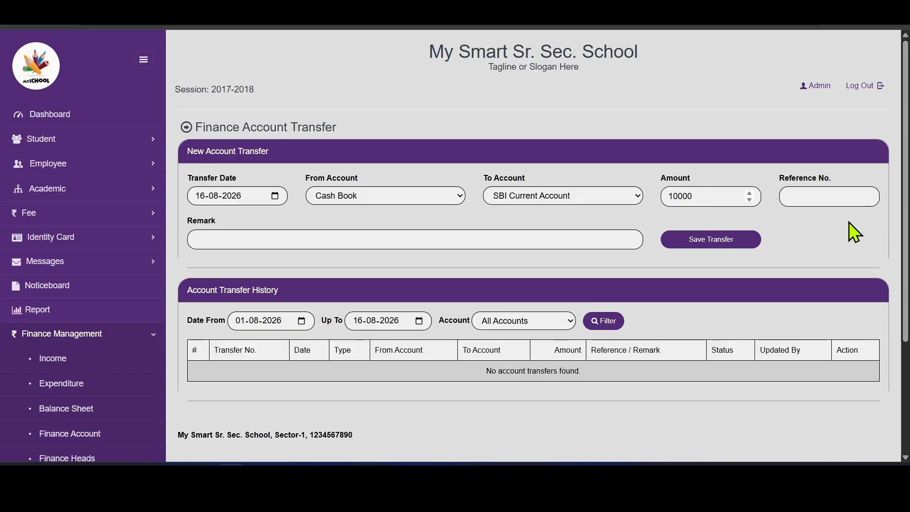
pyautogui.click(839, 197)
pyautogui.write('12')
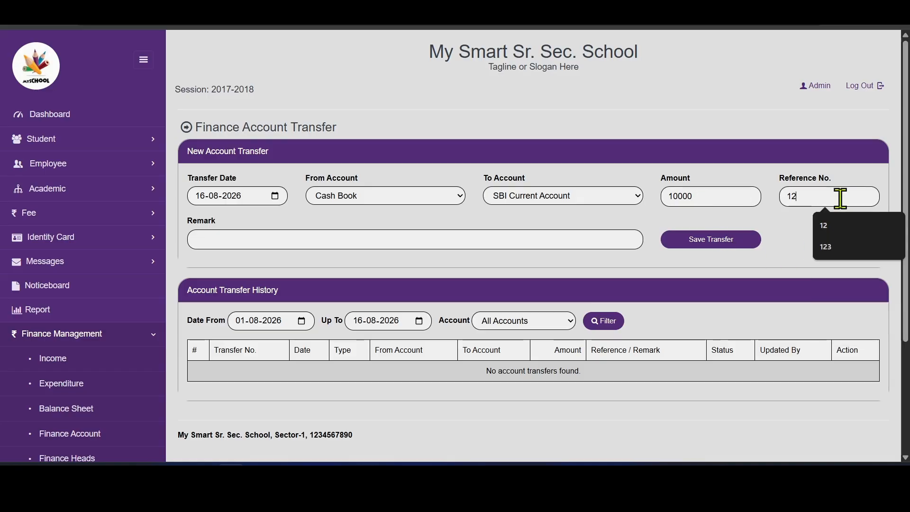
pyautogui.click(786, 258)
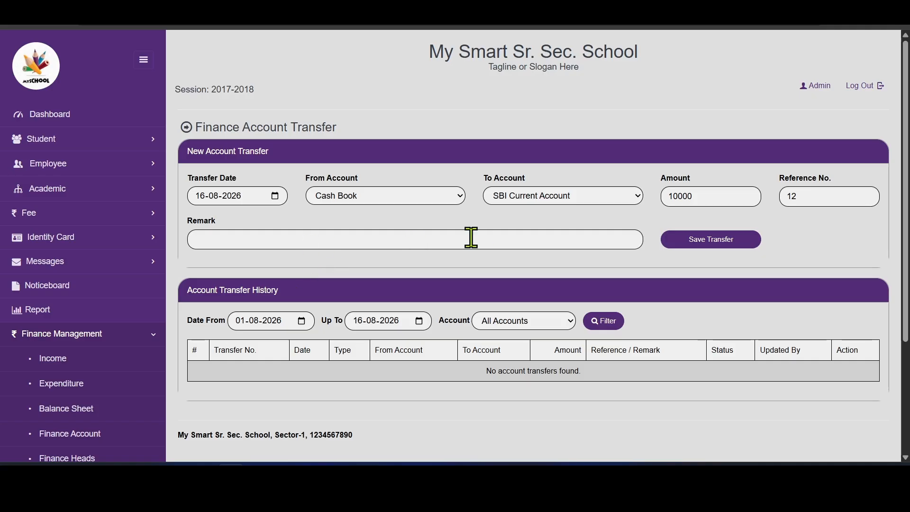
pyautogui.click(712, 243)
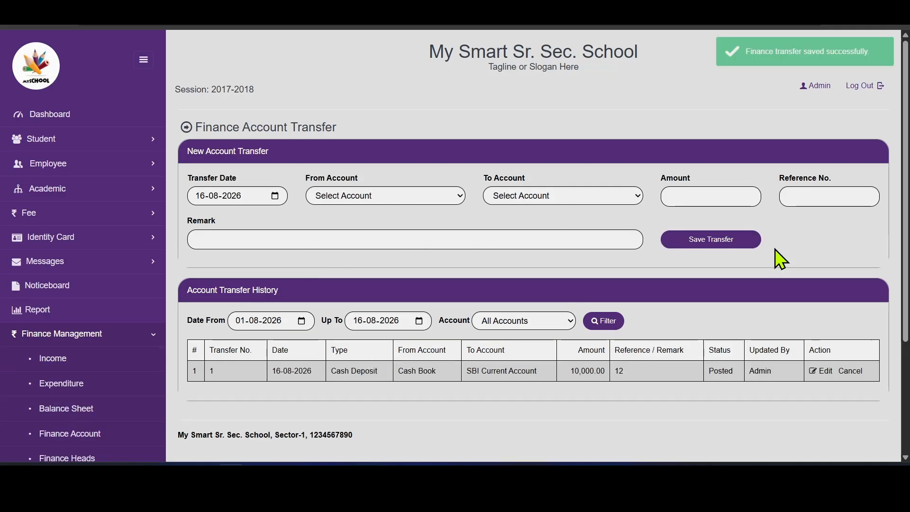
pyautogui.scroll(-1, 768, 387)
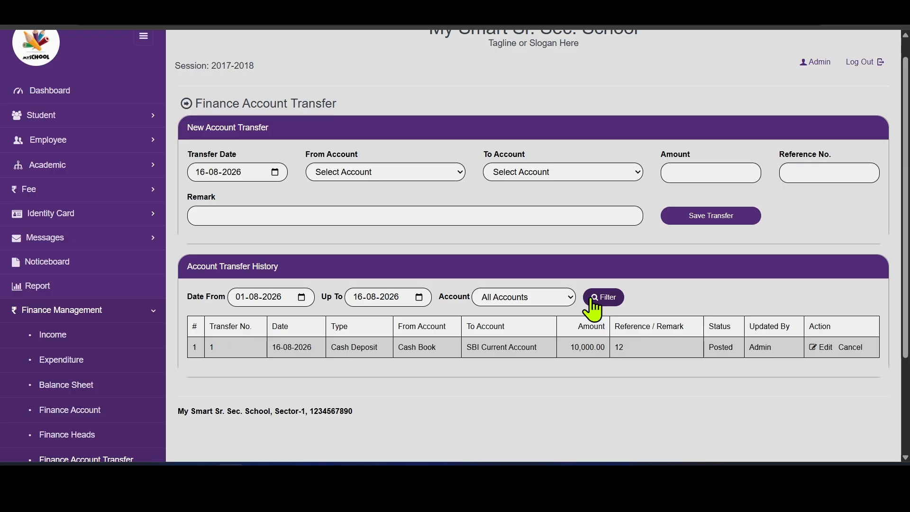
pyautogui.scroll(-1, 455, 246)
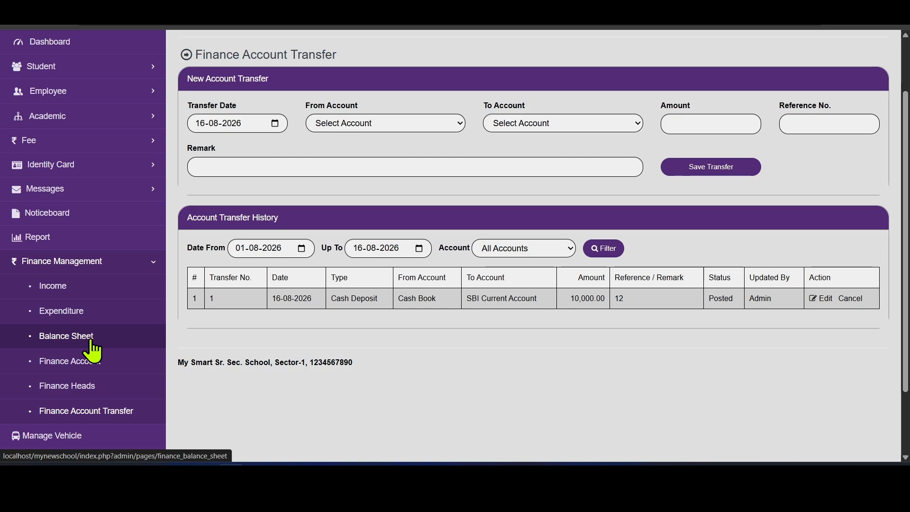
# - Open the Finance Balance Sheet, keeping the account filter on All Accounts
pyautogui.click(63, 338)
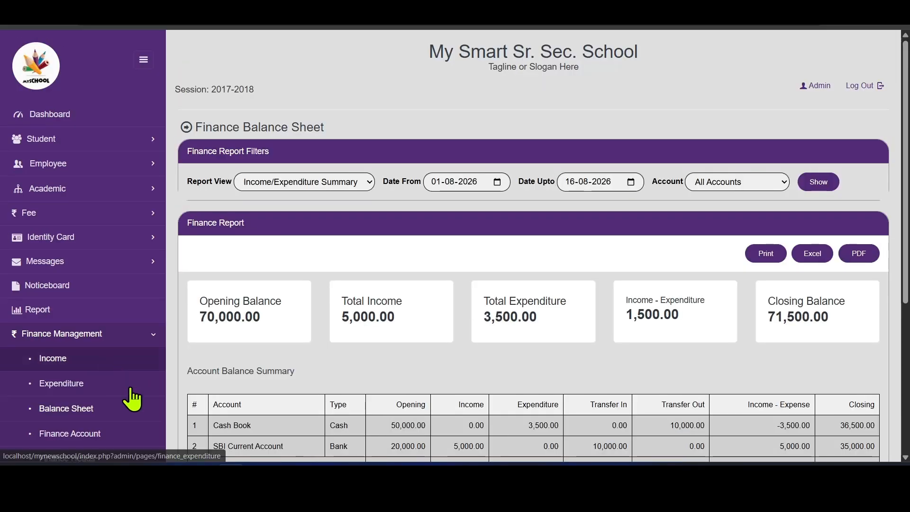
pyautogui.moveTo(906, 155); pyautogui.dragTo(907, 199)
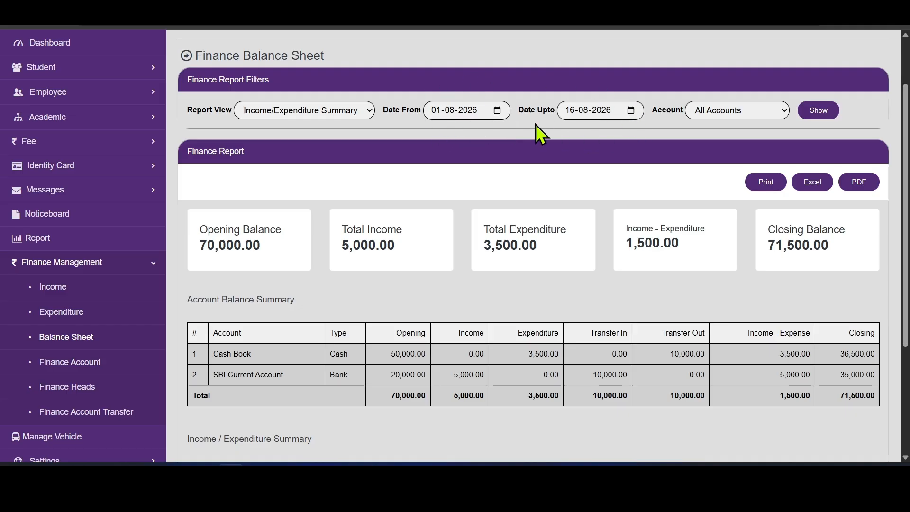
pyautogui.click(733, 113)
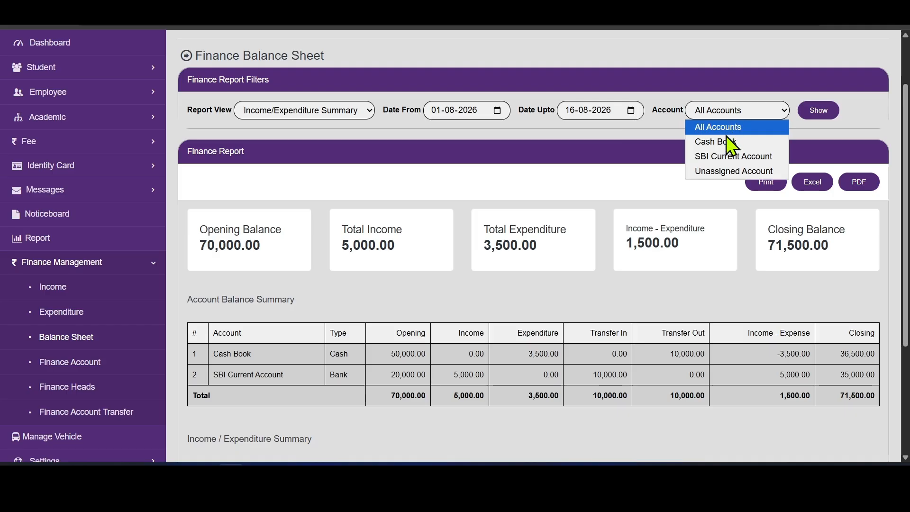
pyautogui.click(665, 146)
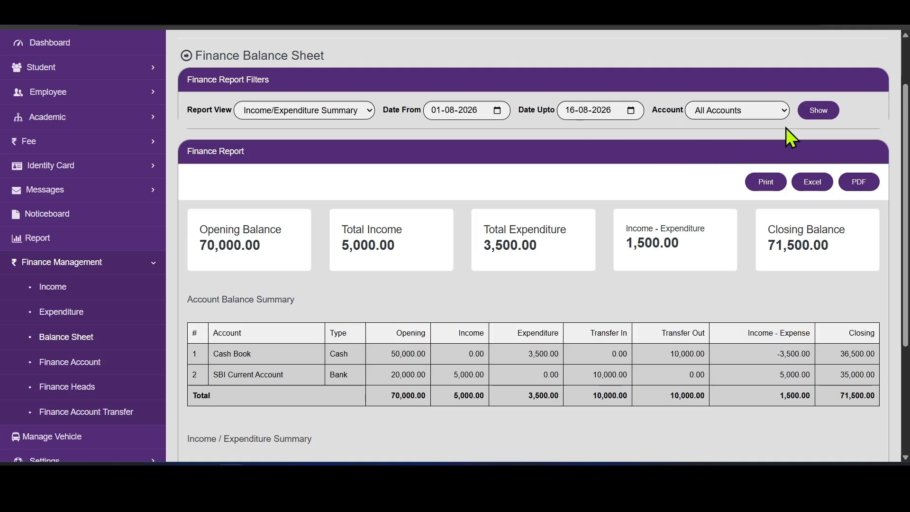
# - Review the 01-08-2026 to 16-08-2026 summary and bring up the Report View options
pyautogui.scroll(-1, 344, 159)
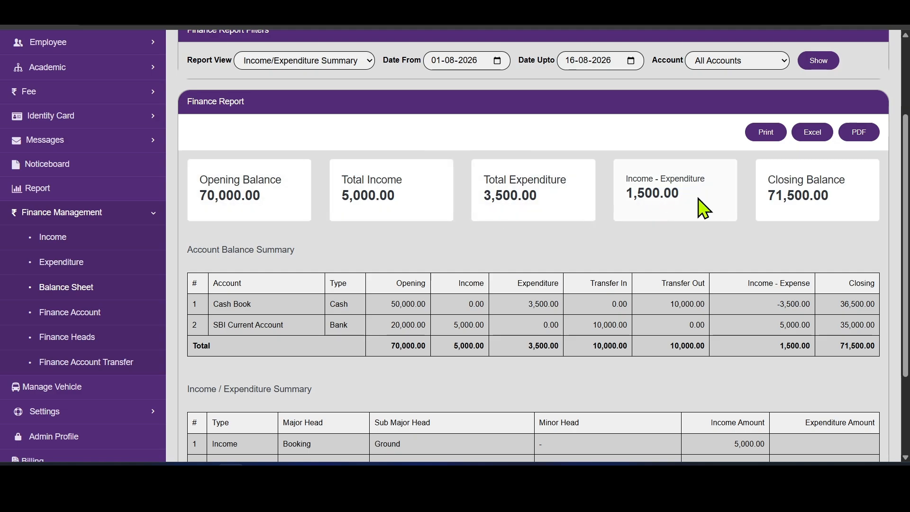
pyautogui.scroll(-2, 293, 270)
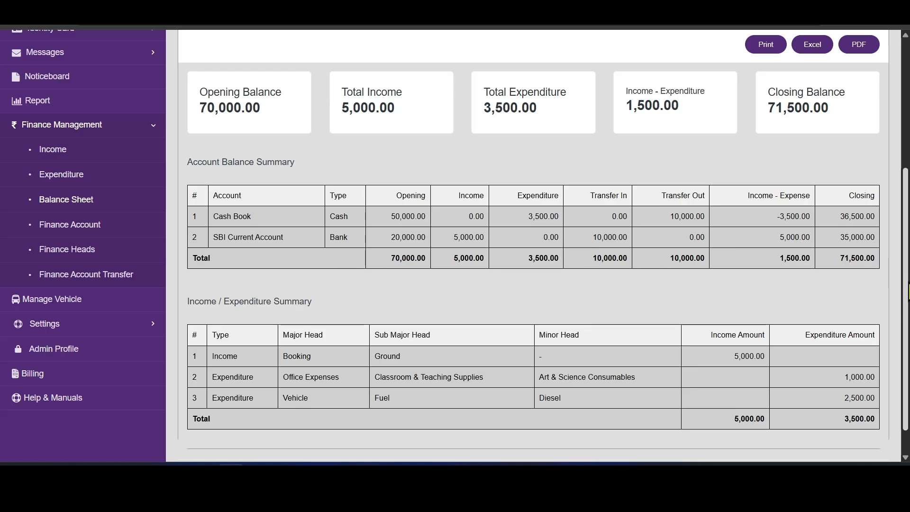
pyautogui.scroll(-1, 906, 289)
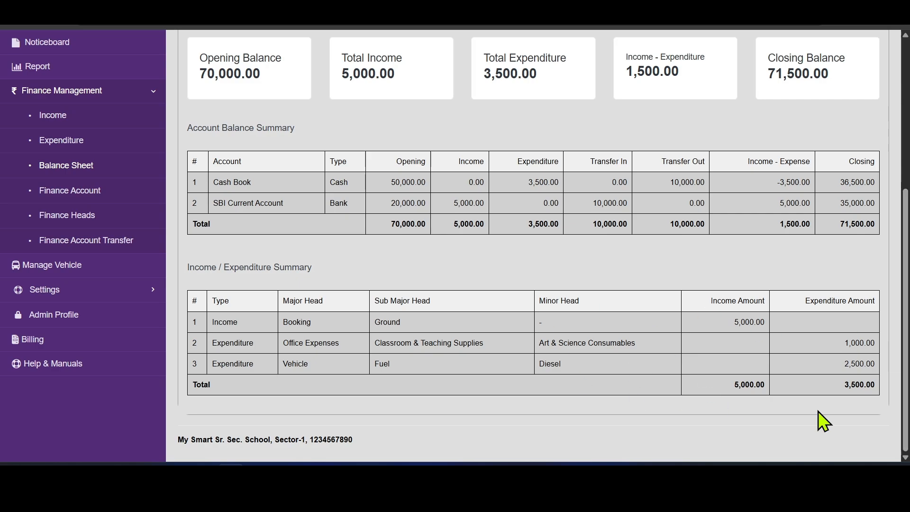
pyautogui.moveTo(906, 378); pyautogui.dragTo(905, 376)
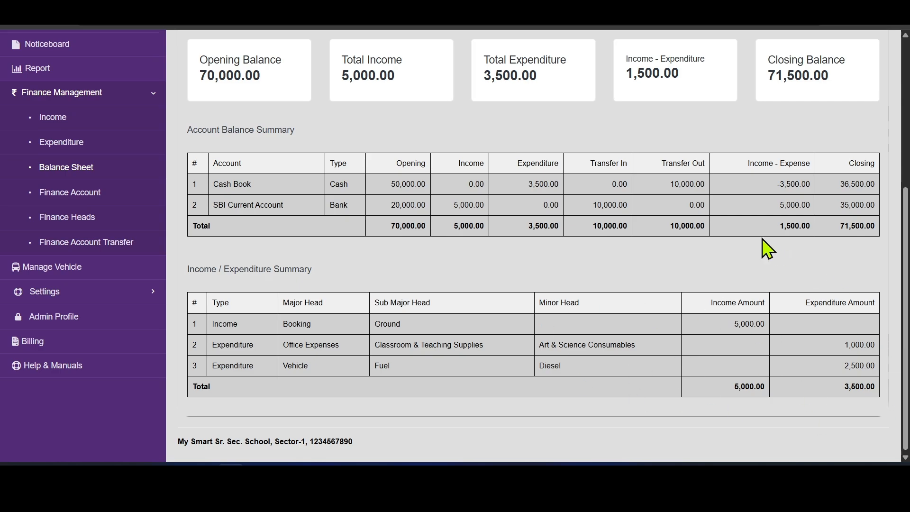
pyautogui.scroll(5, 534, 246)
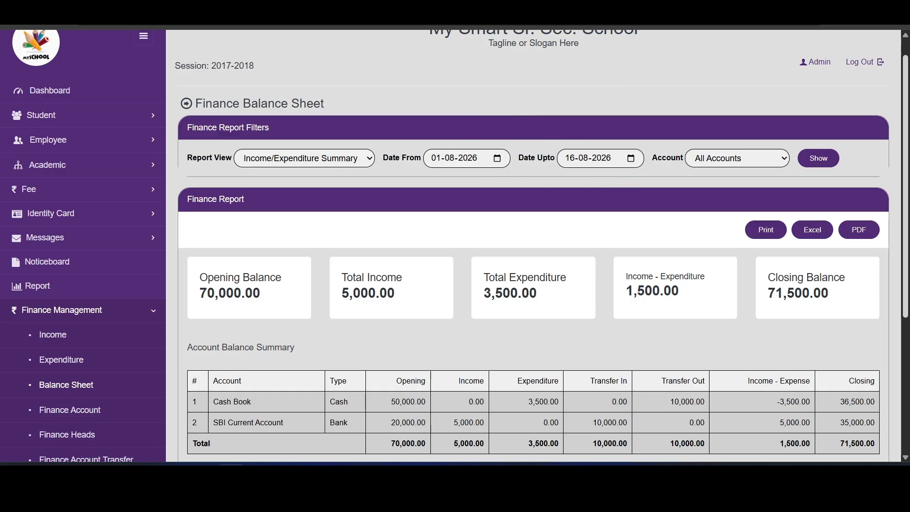
pyautogui.scroll(-5, 533, 246)
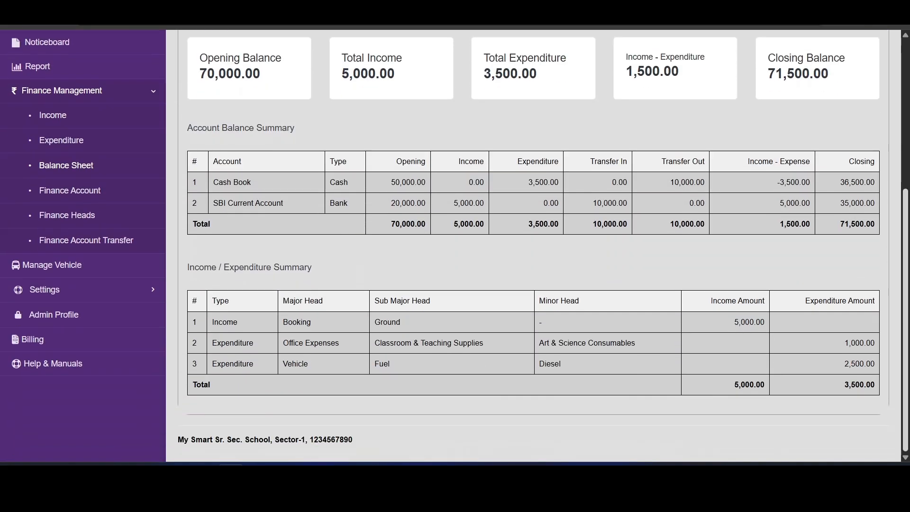
pyautogui.scroll(4, 653, 161)
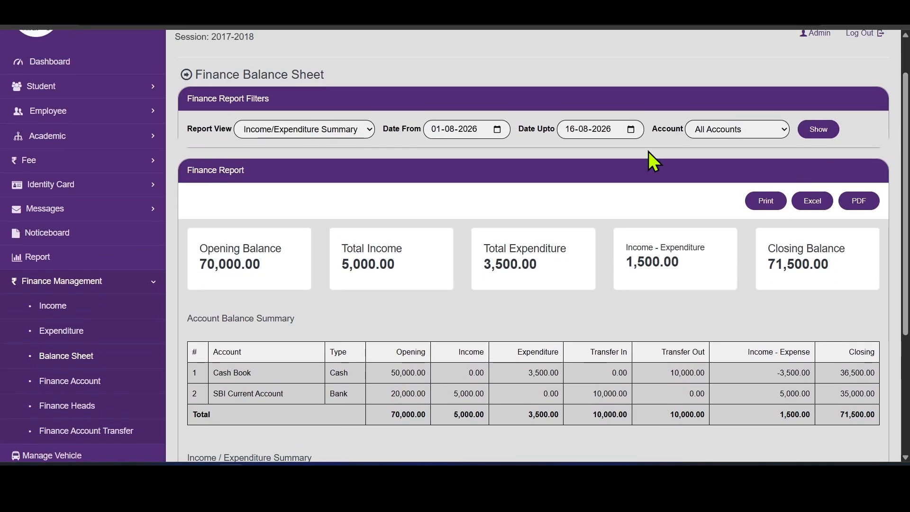
pyautogui.click(311, 127)
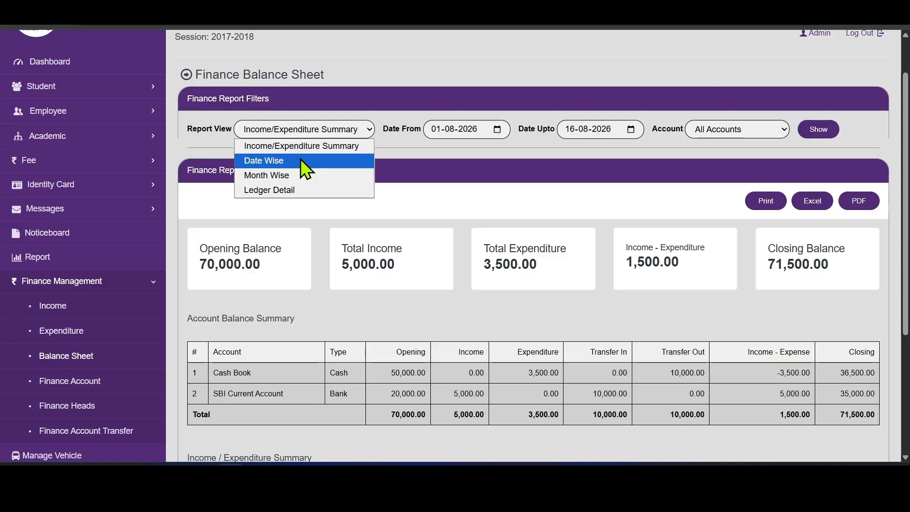
# - Show the Date Wise balance report and review the daily rows through 16-08-2026
pyautogui.click(301, 160)
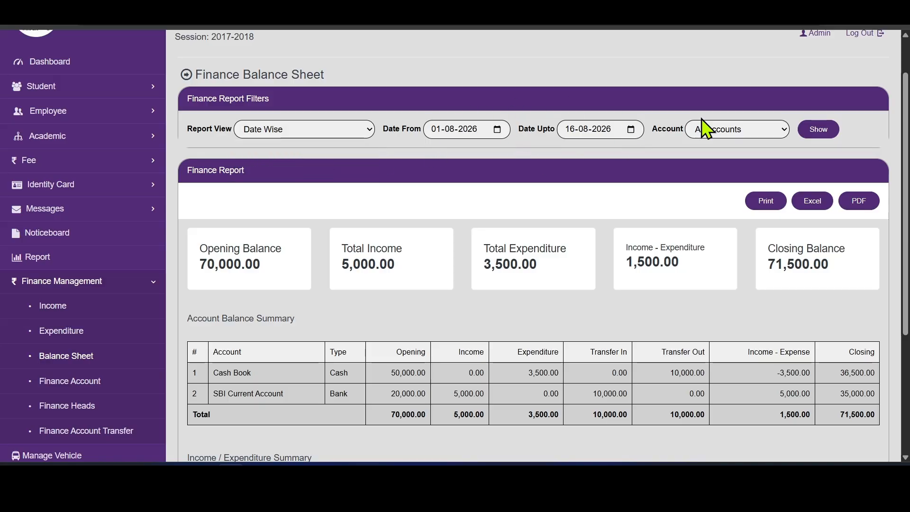
pyautogui.click(825, 130)
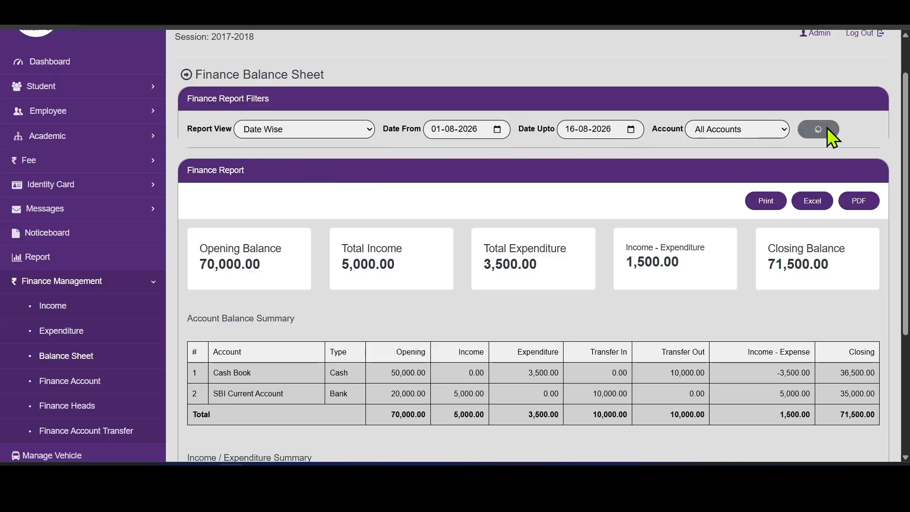
pyautogui.scroll(-3, 534, 246)
pyautogui.scroll(-5, 535, 246)
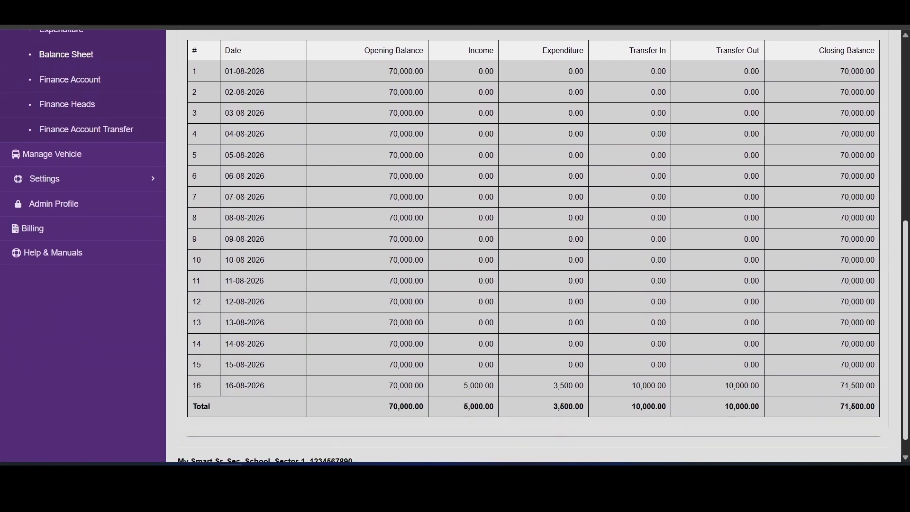
pyautogui.scroll(1, 535, 246)
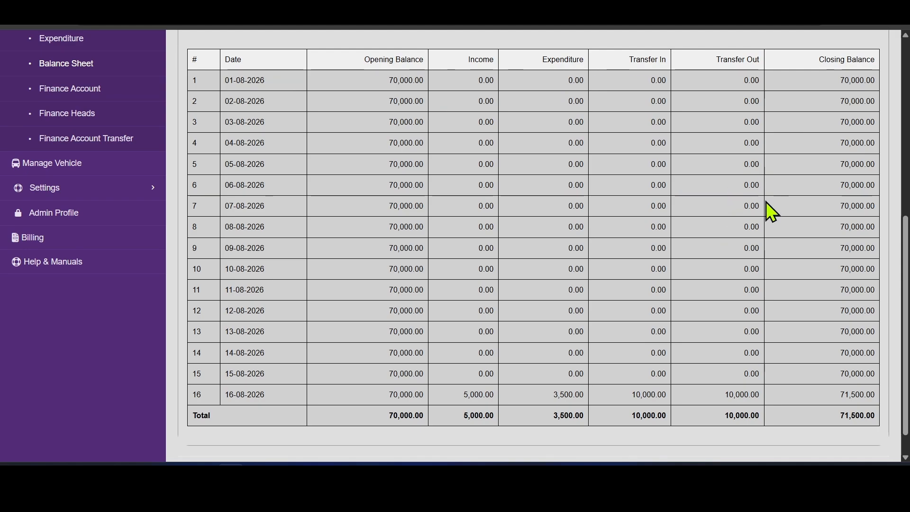
pyautogui.moveTo(906, 237); pyautogui.dragTo(906, 242)
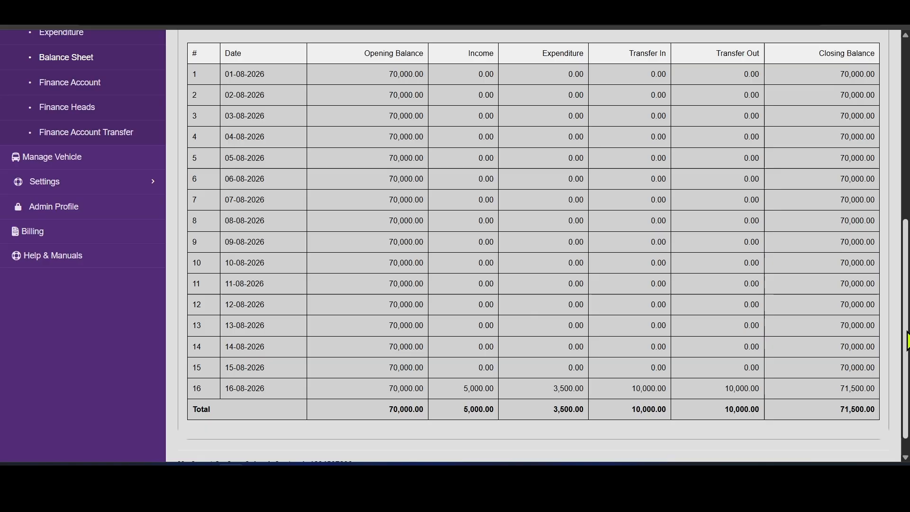
pyautogui.scroll(7, 906, 341)
pyautogui.click(338, 168)
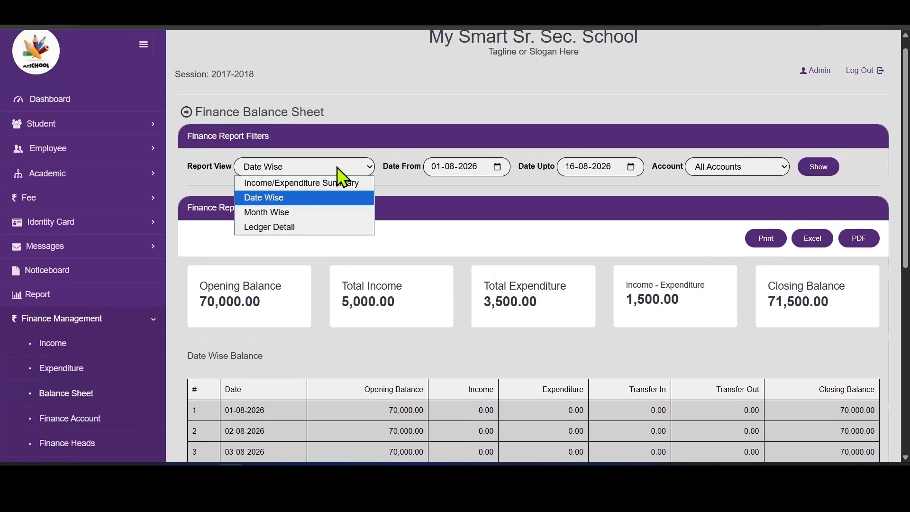
# - Show the Month Wise report with its single Aug 2026 row, opening 70,000, closing 71,500
pyautogui.click(318, 212)
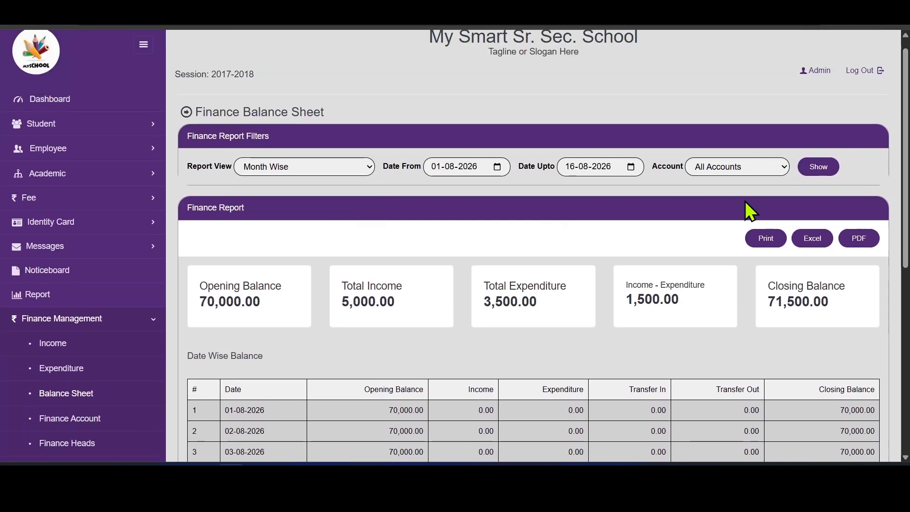
pyautogui.click(804, 179)
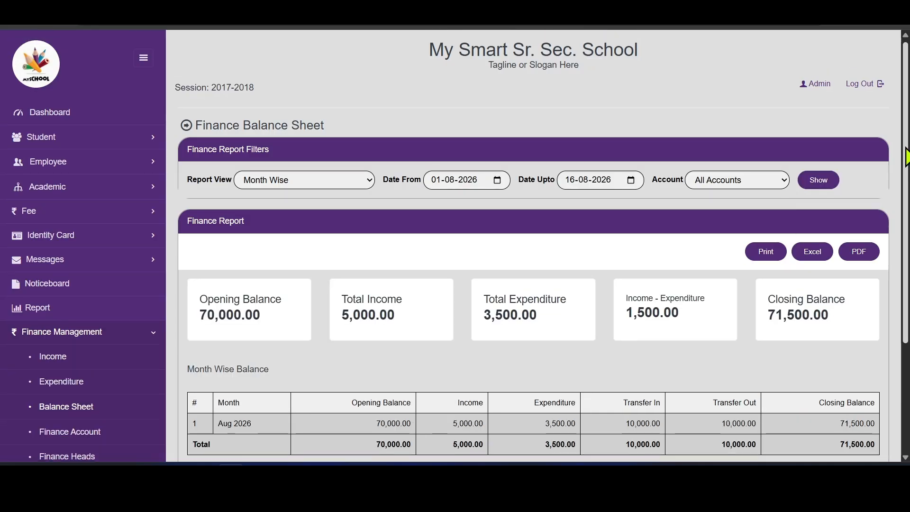
pyautogui.scroll(-2, 343, 333)
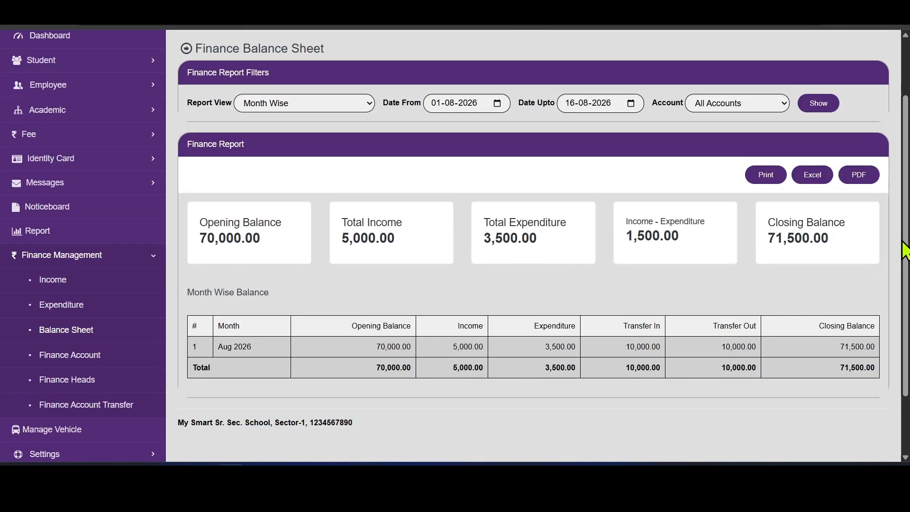
pyautogui.scroll(2, 904, 250)
pyautogui.click(363, 181)
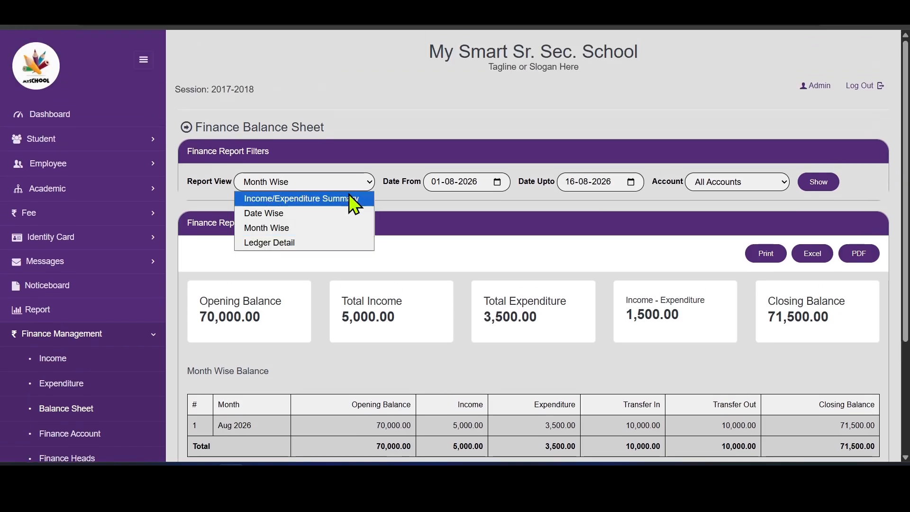
# - Show the Ledger Detail report and scroll across its columns of entries and transfers
pyautogui.click(313, 242)
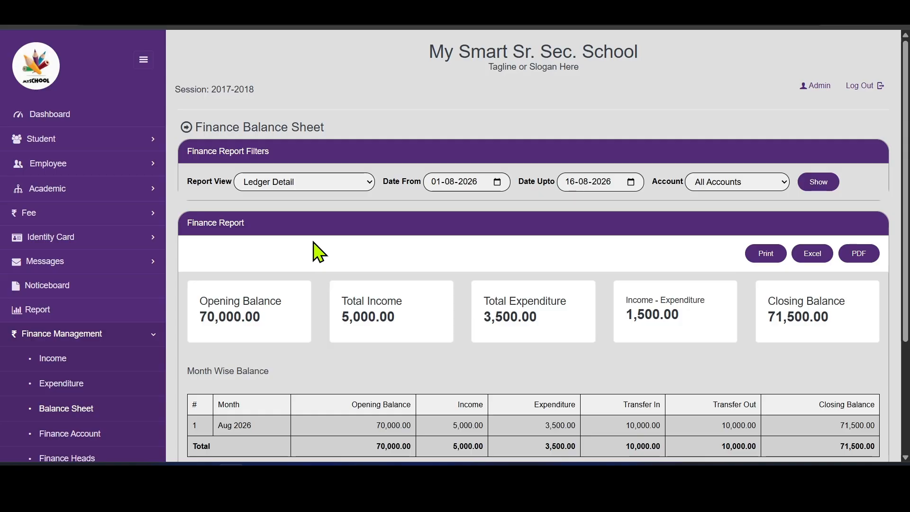
pyautogui.click(818, 182)
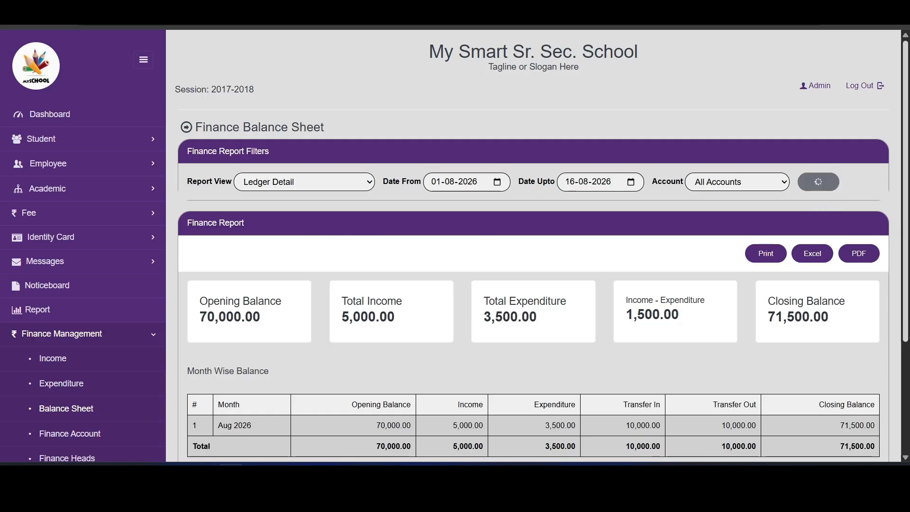
pyautogui.scroll(-4, 538, 246)
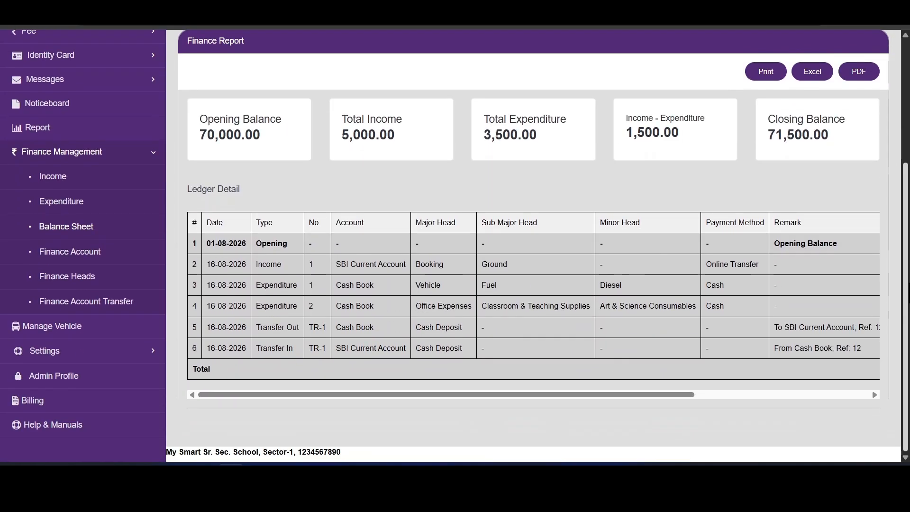
pyautogui.scroll(1, 491, 237)
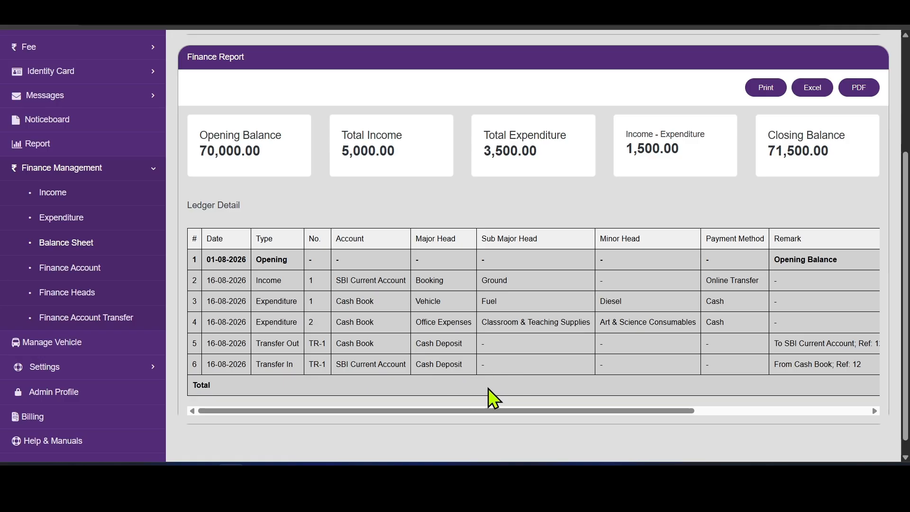
pyautogui.moveTo(491, 408); pyautogui.dragTo(435, 424)
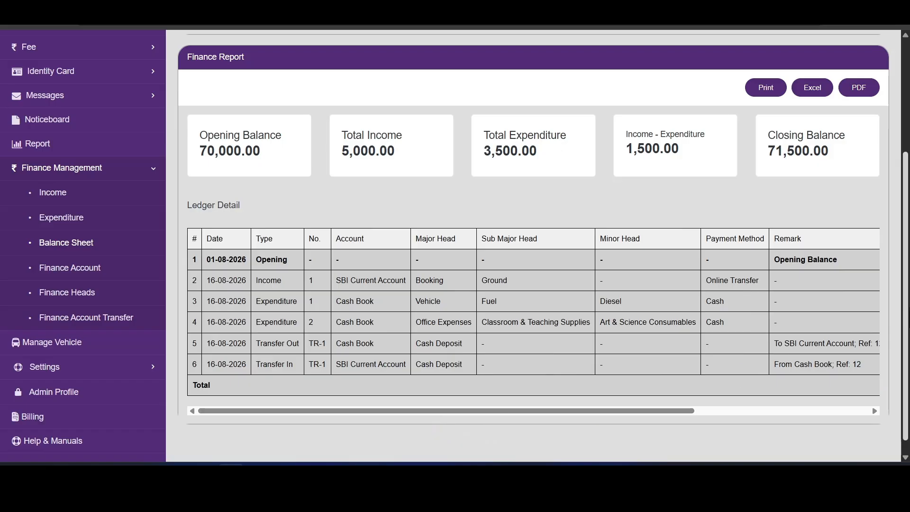
pyautogui.scroll(1, 539, 246)
pyautogui.scroll(1, 539, 246)
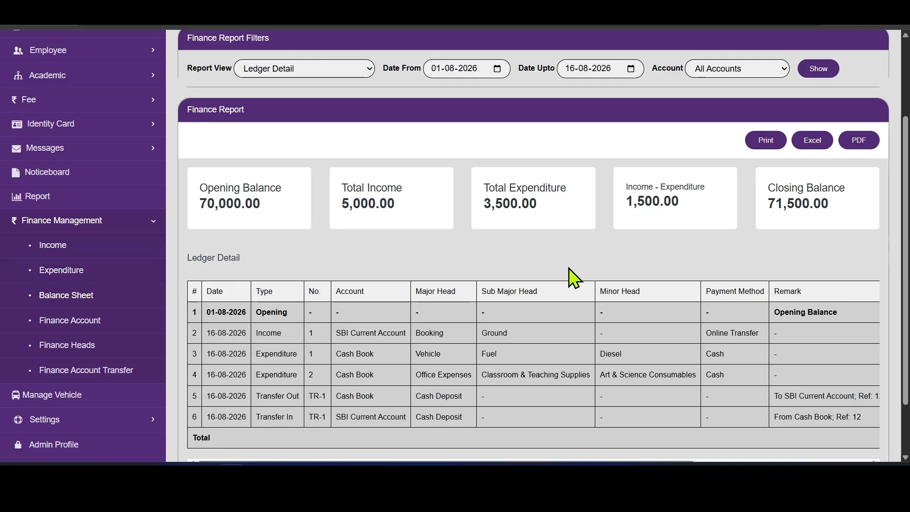
pyautogui.scroll(2, 640, 278)
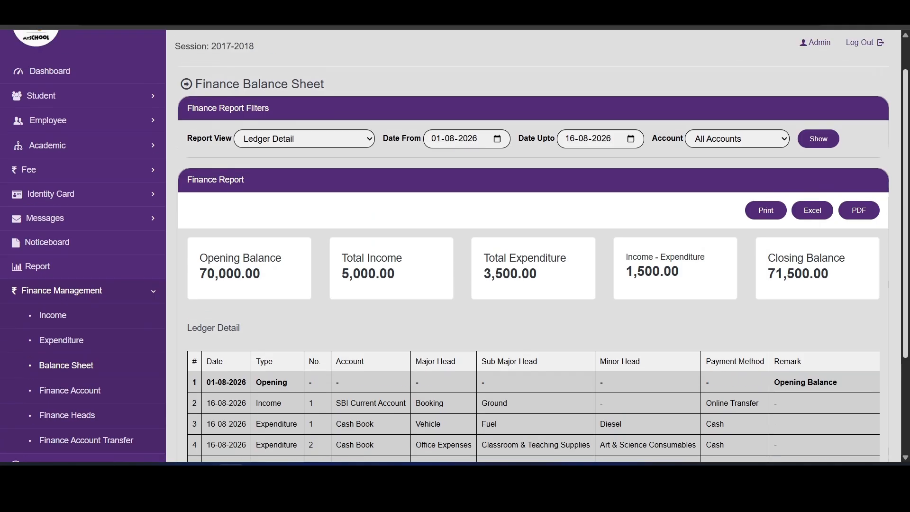
pyautogui.click(776, 216)
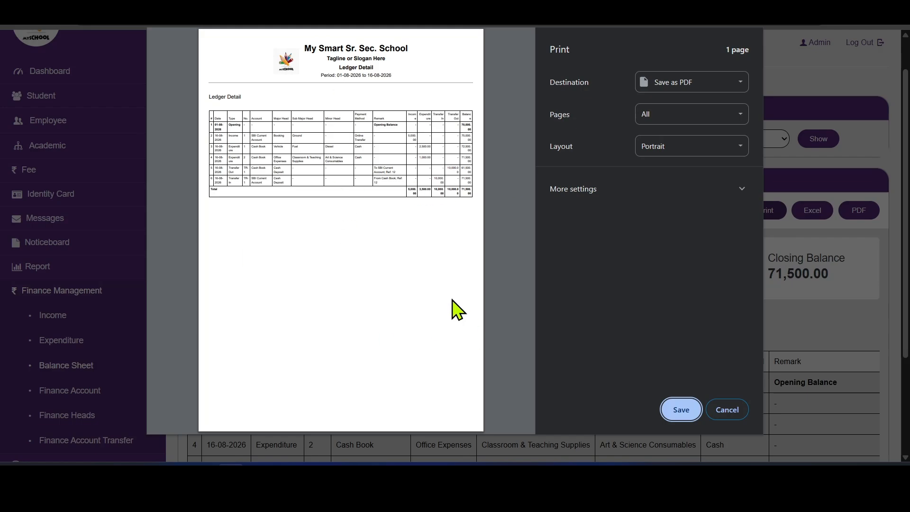
pyautogui.click(737, 416)
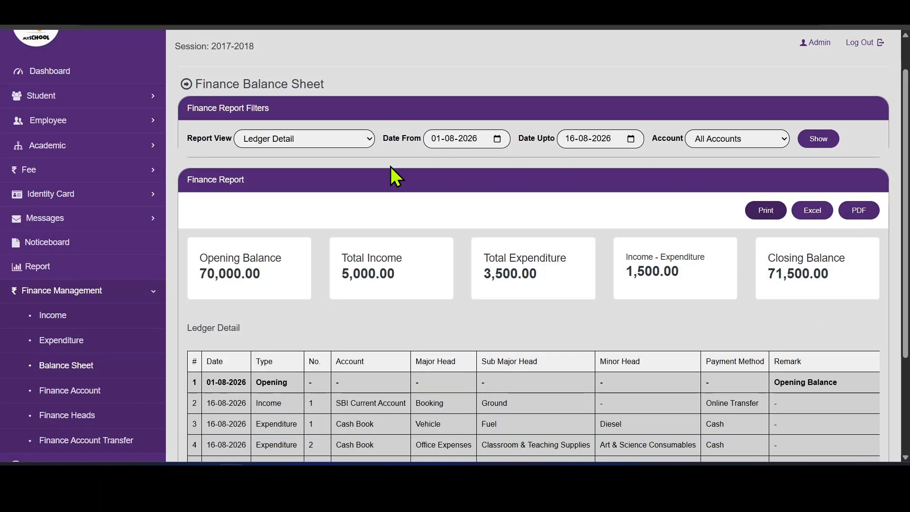
pyautogui.click(338, 141)
# - Switch the Report View back to Income/Expenditure Summary and scroll through the account totals
pyautogui.click(319, 156)
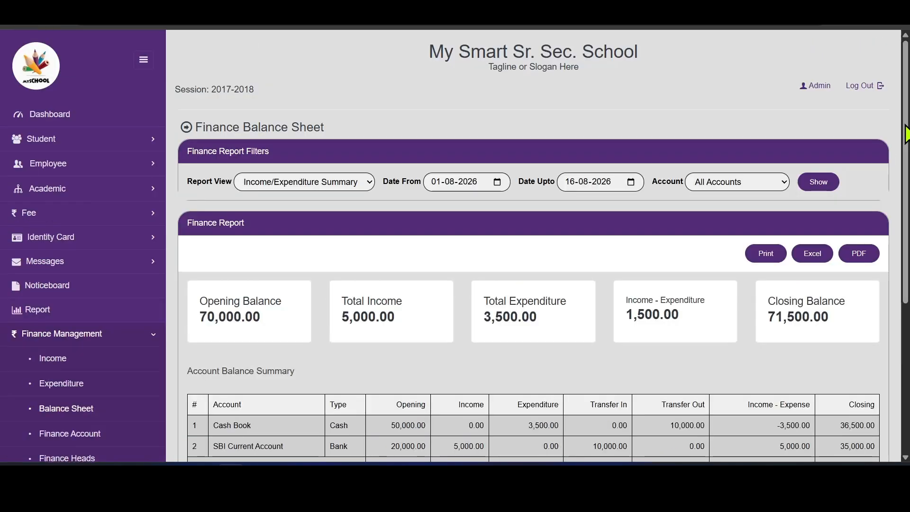
pyautogui.moveTo(904, 125); pyautogui.dragTo(908, 183)
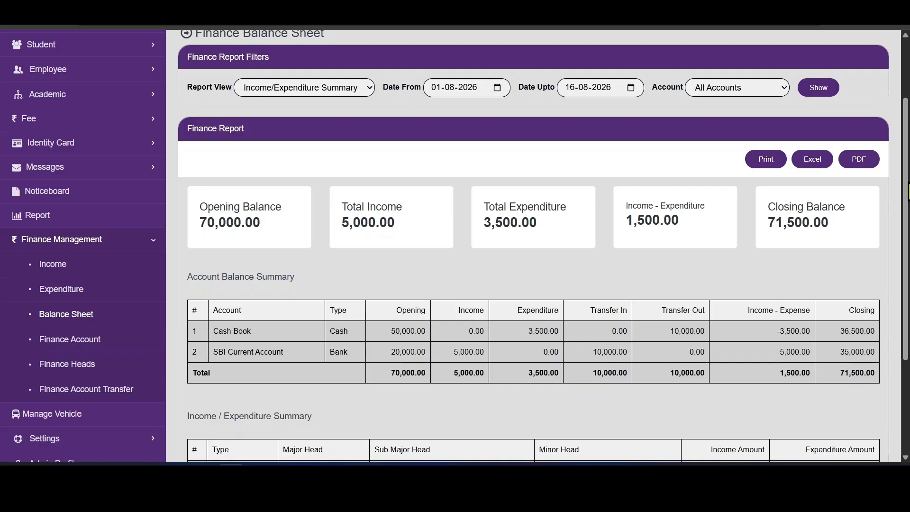
pyautogui.moveTo(909, 182); pyautogui.dragTo(900, 203)
pyautogui.click(766, 114)
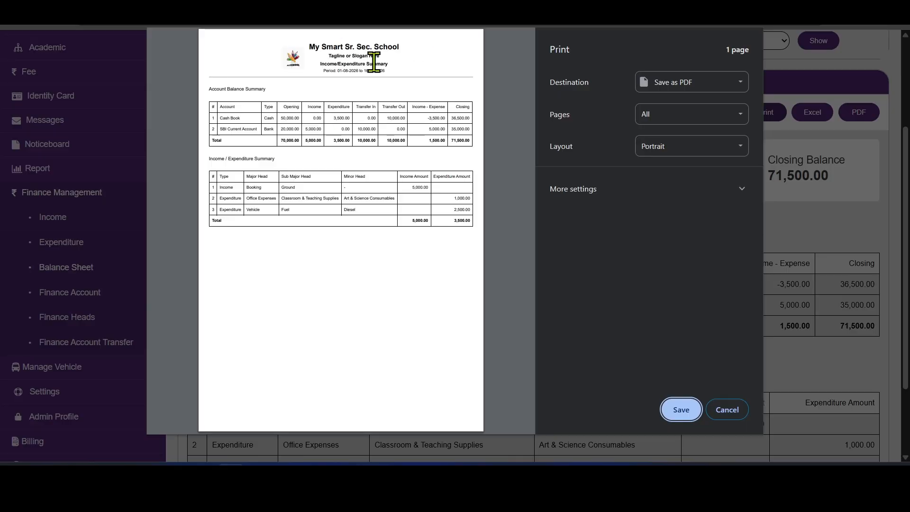
pyautogui.click(732, 417)
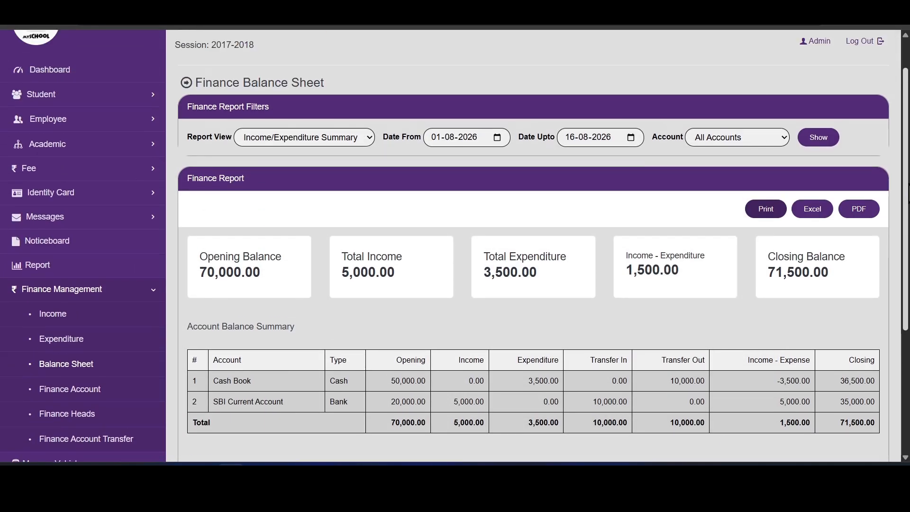
pyautogui.scroll(1, 537, 247)
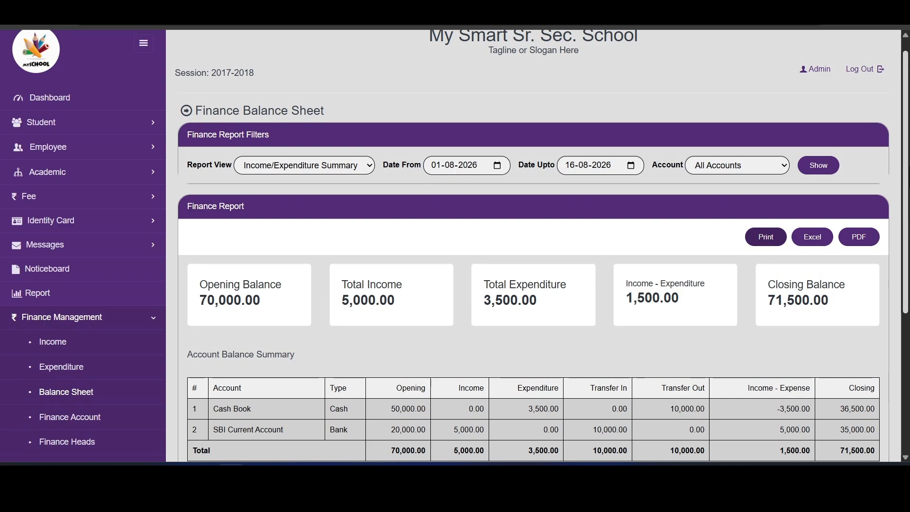
pyautogui.scroll(-2, 537, 246)
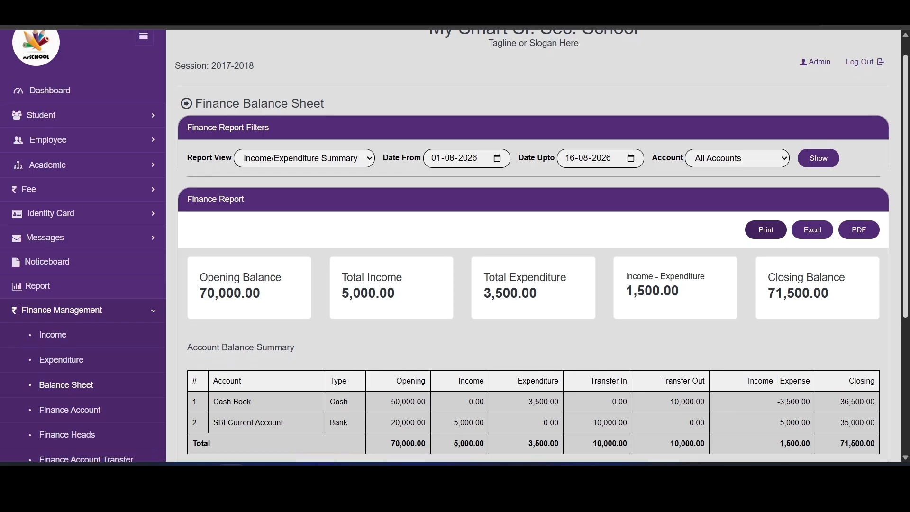